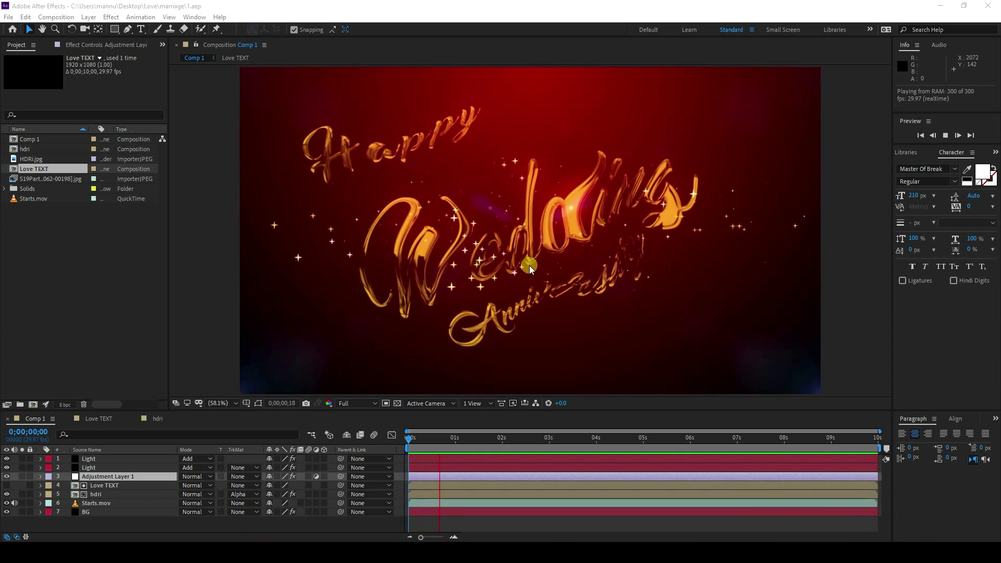
# Create a new project with an HDTV 1080 29.97 fps, 10-second Comp 1, and save it.
pyautogui.click(500, 438)
pyautogui.click(8, 17)
pyautogui.moveTo(32, 29)
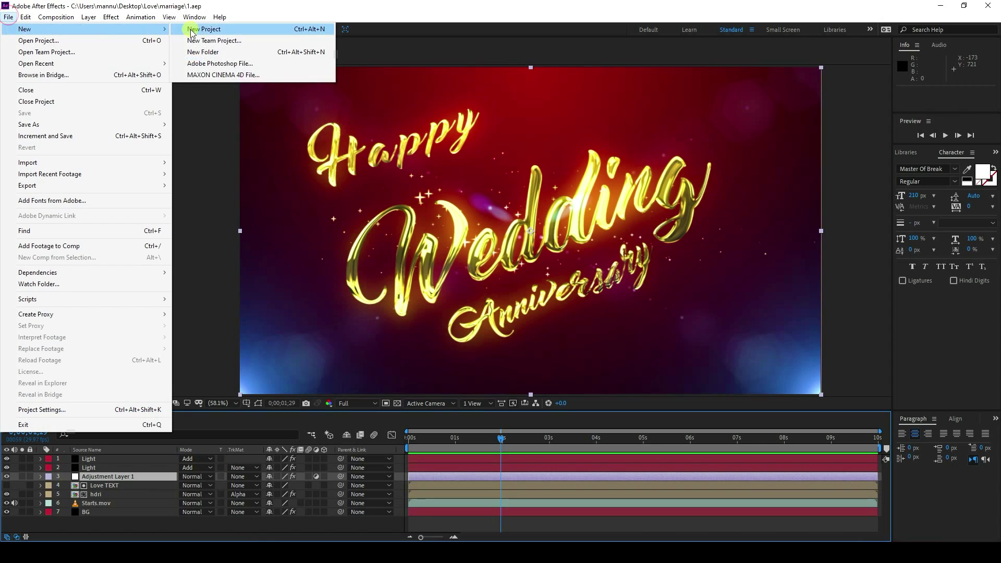
pyautogui.click(203, 29)
pyautogui.click(468, 252)
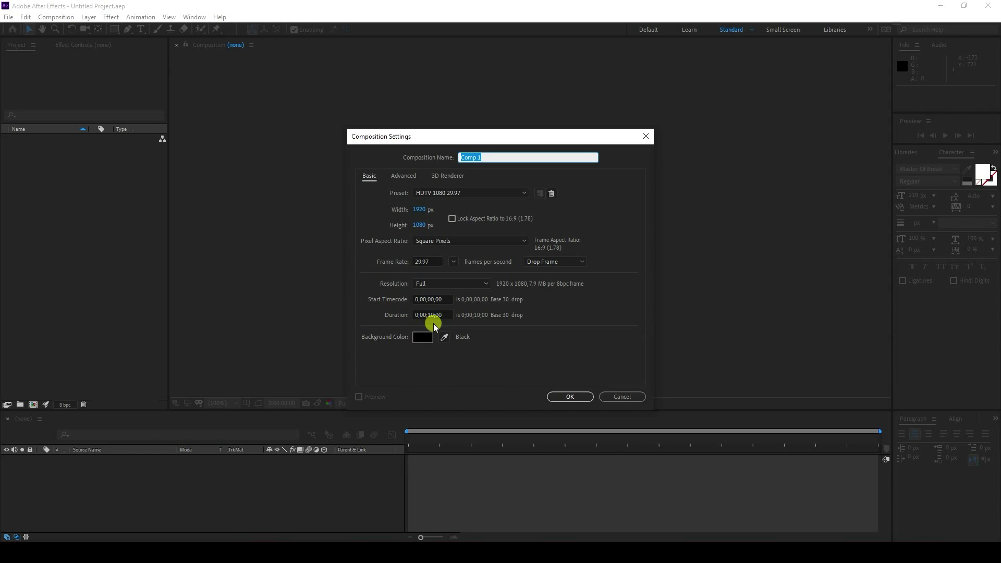
pyautogui.click(573, 397)
pyautogui.hotkey('ctrl', 's')
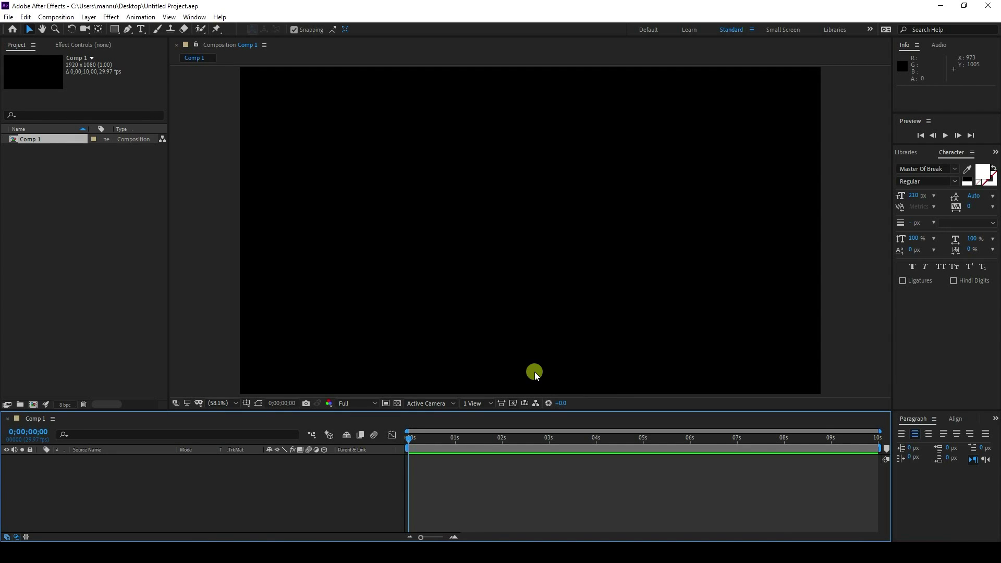
# Add a new text layer reading 'Wedding' to Comp 1.
pyautogui.rightClick(112, 482)
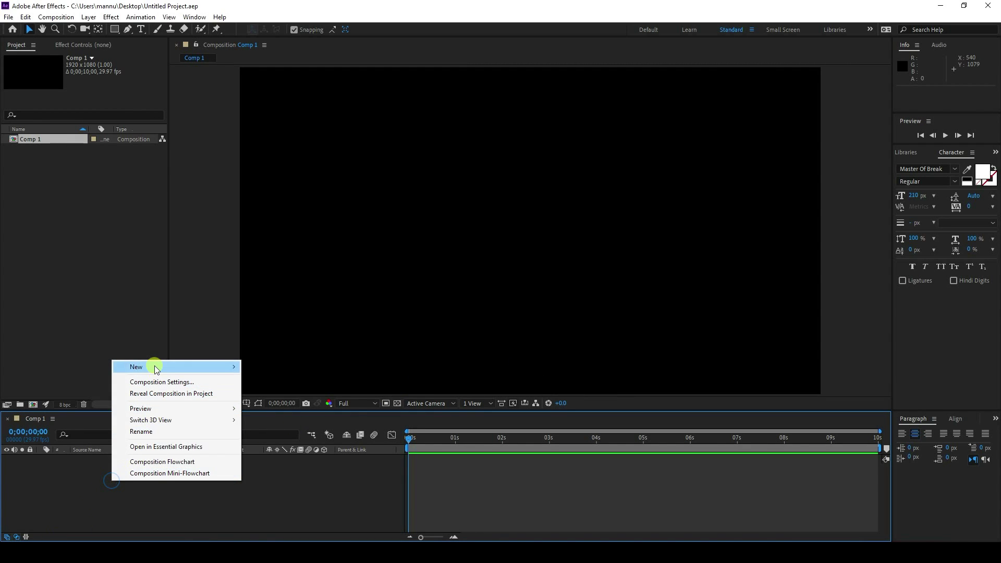
pyautogui.moveTo(156, 368)
pyautogui.click(271, 384)
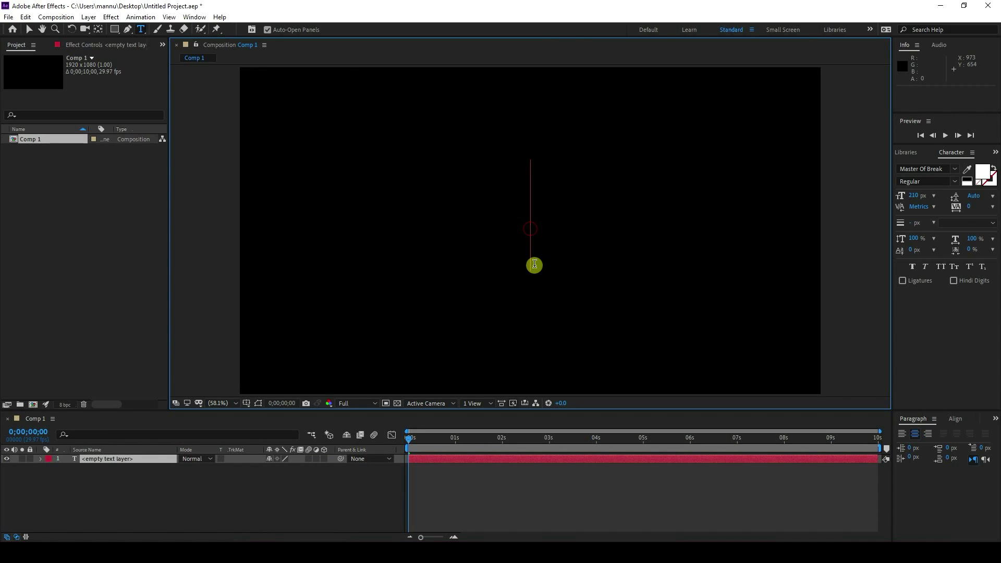
pyautogui.write('Wedding')
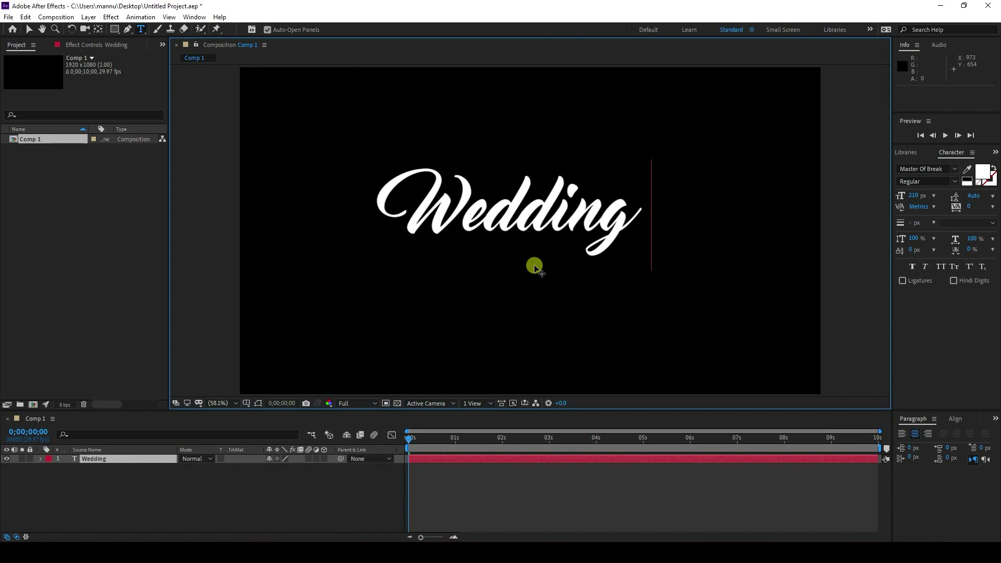
pyautogui.click(30, 30)
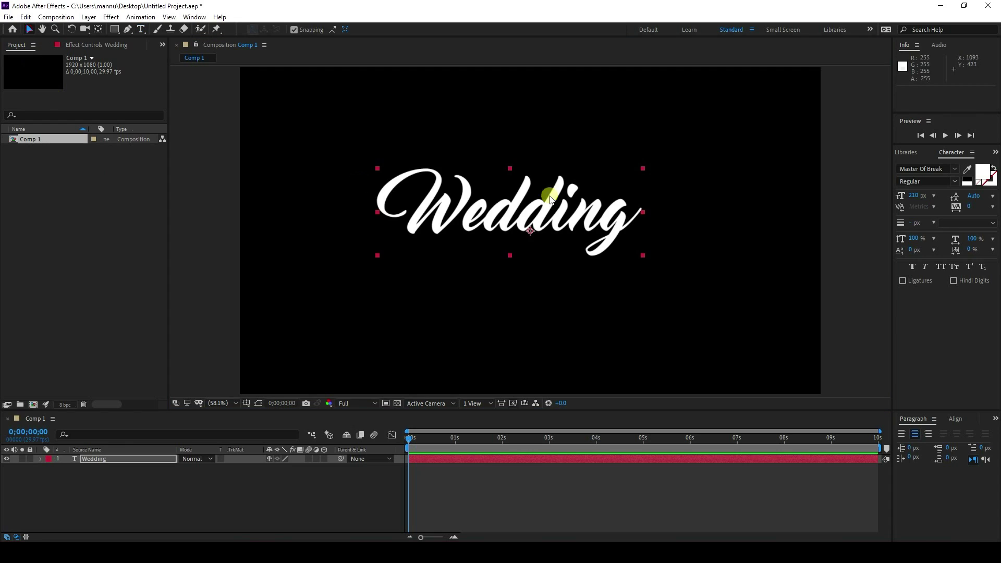
# Centre the Wedding anchor point and align the text to the composition's horizontal and vertical centre.
pyautogui.click(575, 240)
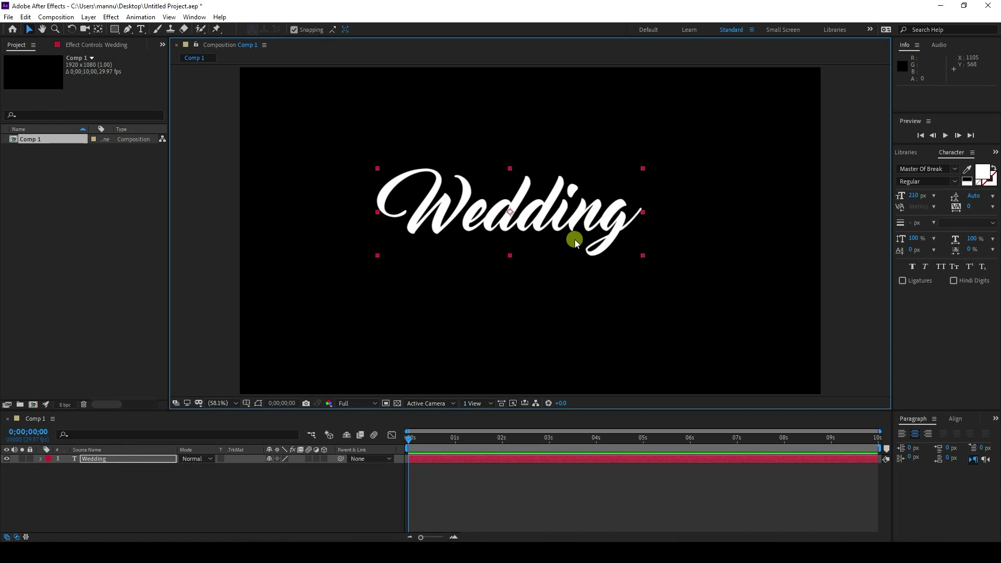
pyautogui.hotkey('ctrl', 'alt', 'Home')
pyautogui.click(954, 420)
pyautogui.click(920, 445)
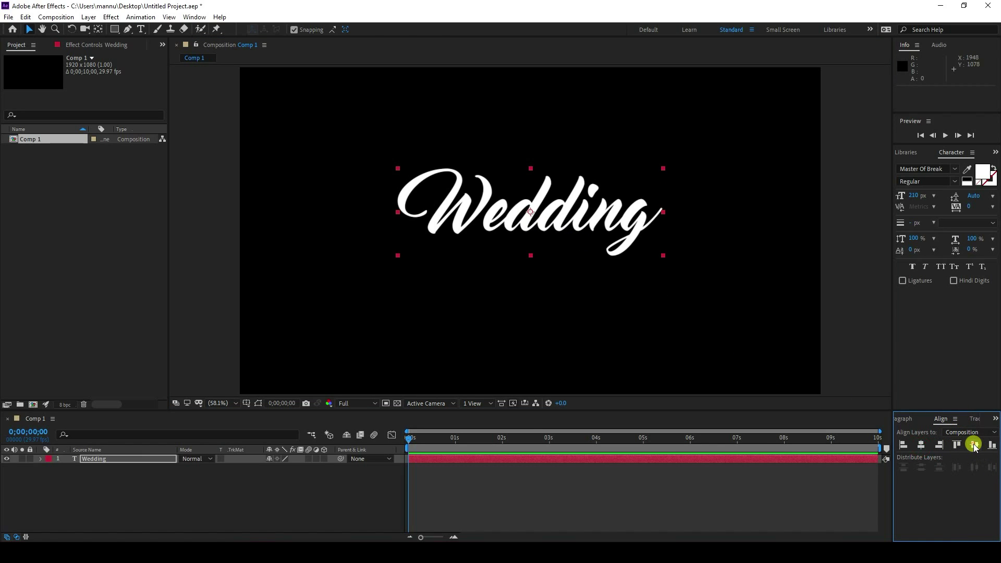
pyautogui.click(975, 445)
# Rotate the Wedding layer to -20°.
pyautogui.click(100, 460)
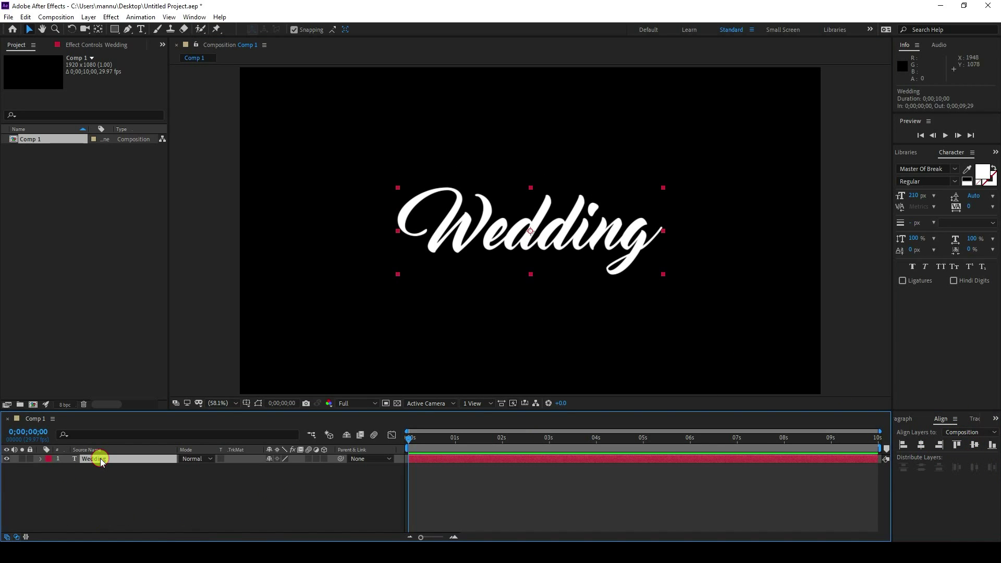
pyautogui.moveTo(280, 470); pyautogui.dragTo(271, 471)
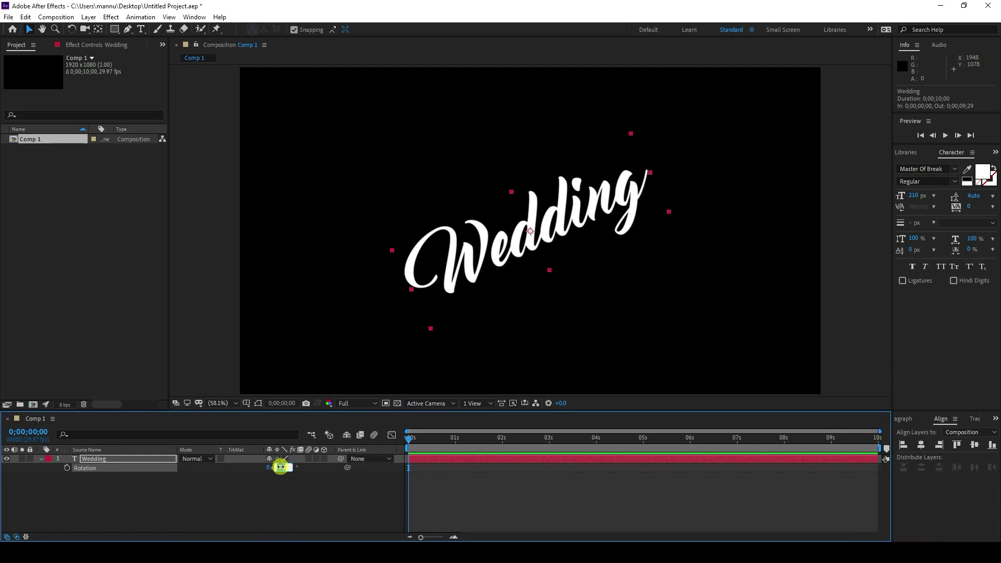
pyautogui.write('-20')
pyautogui.press('Return')
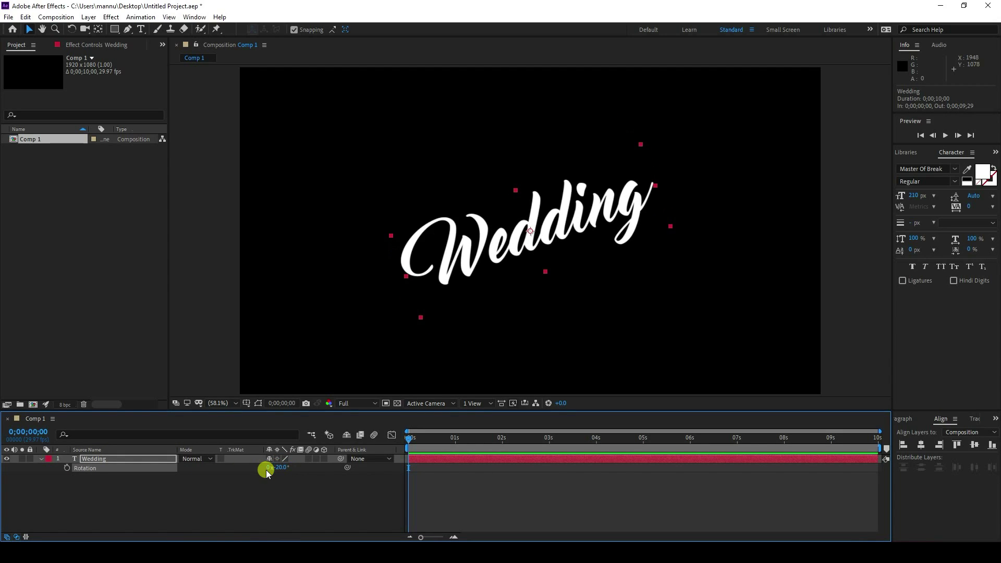
# Set the Wedding font size to 350 px and re-centre it in the frame.
pyautogui.moveTo(914, 196); pyautogui.dragTo(988, 191)
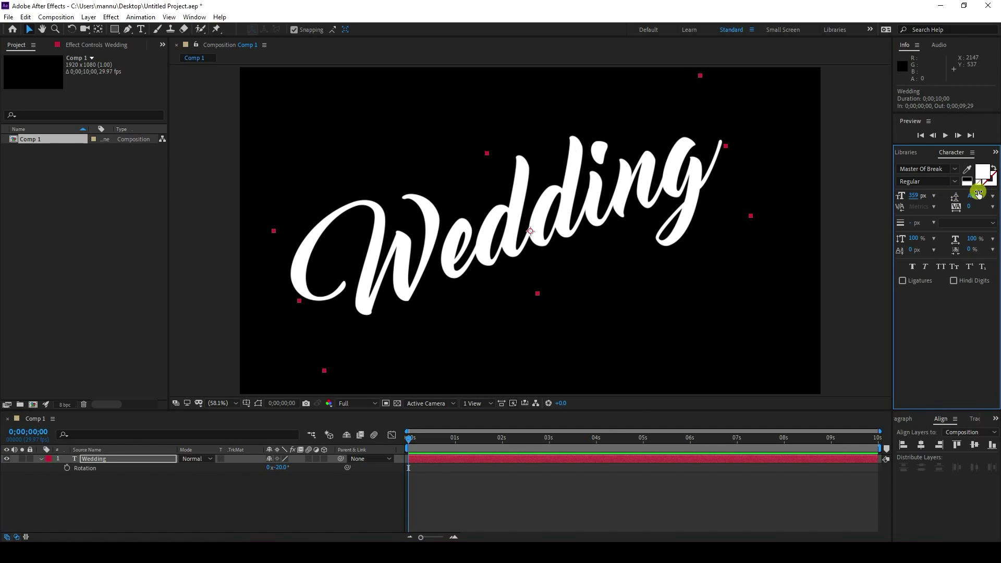
pyautogui.write('350')
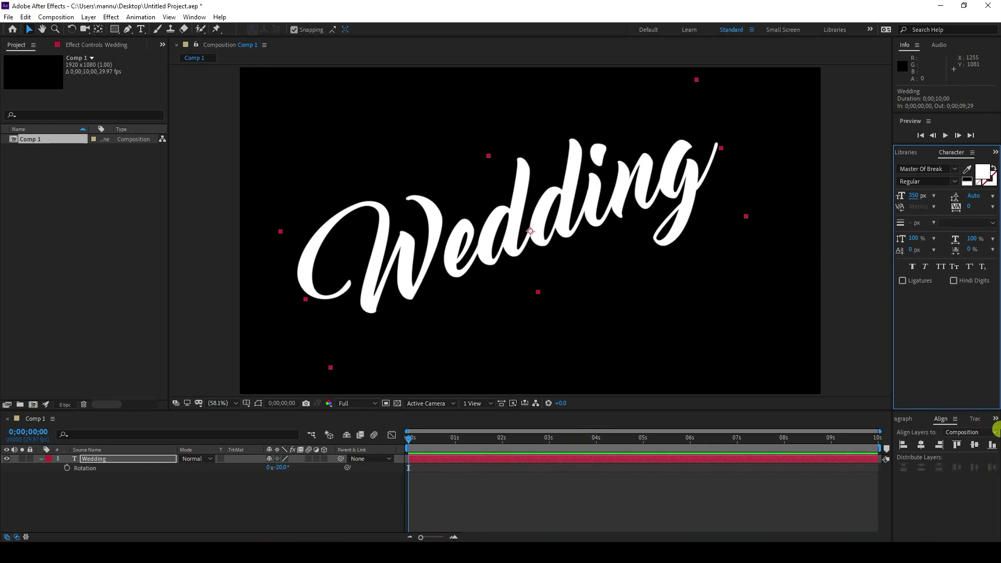
pyautogui.click(921, 445)
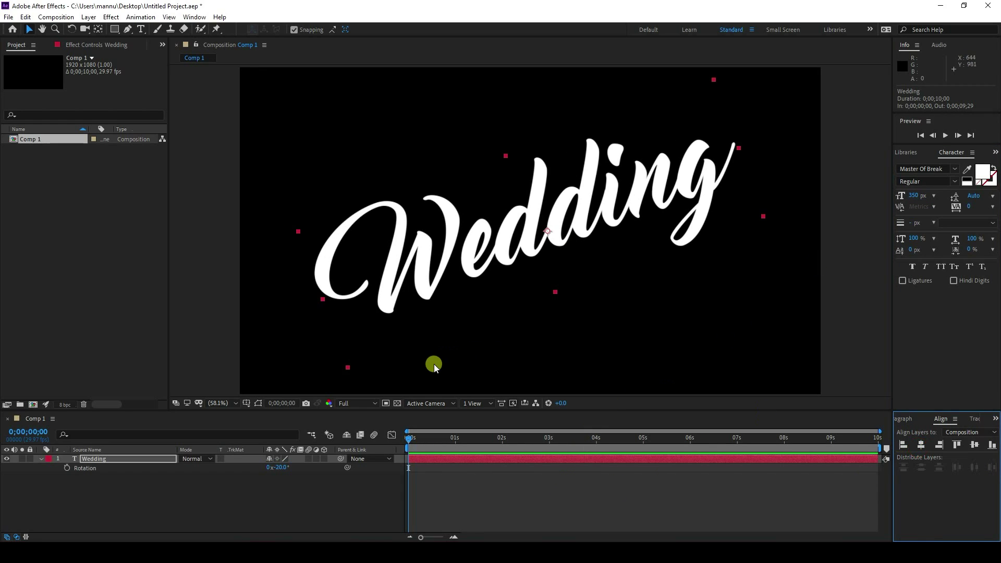
pyautogui.click(974, 445)
pyautogui.click(179, 507)
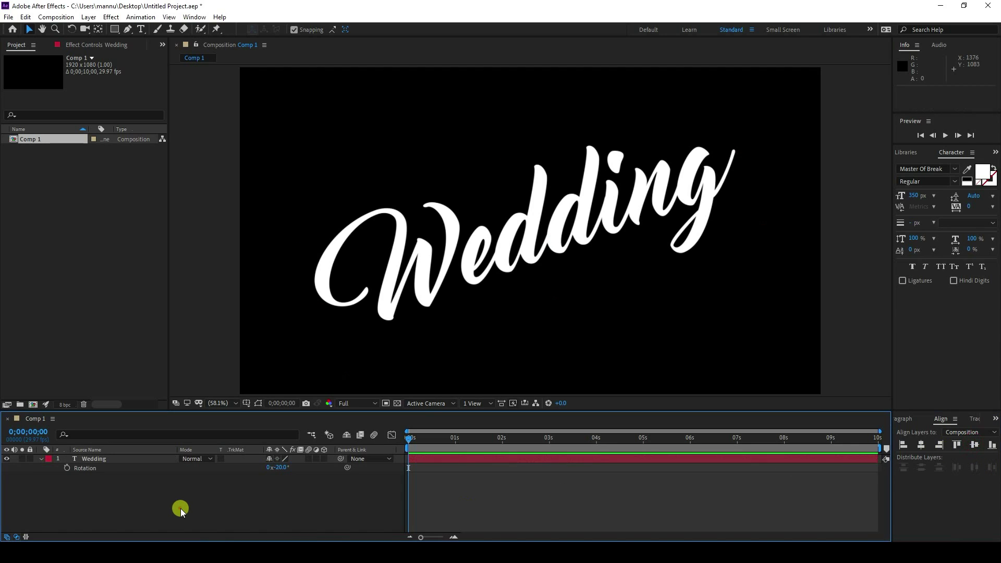
pyautogui.click(41, 459)
pyautogui.click(95, 459)
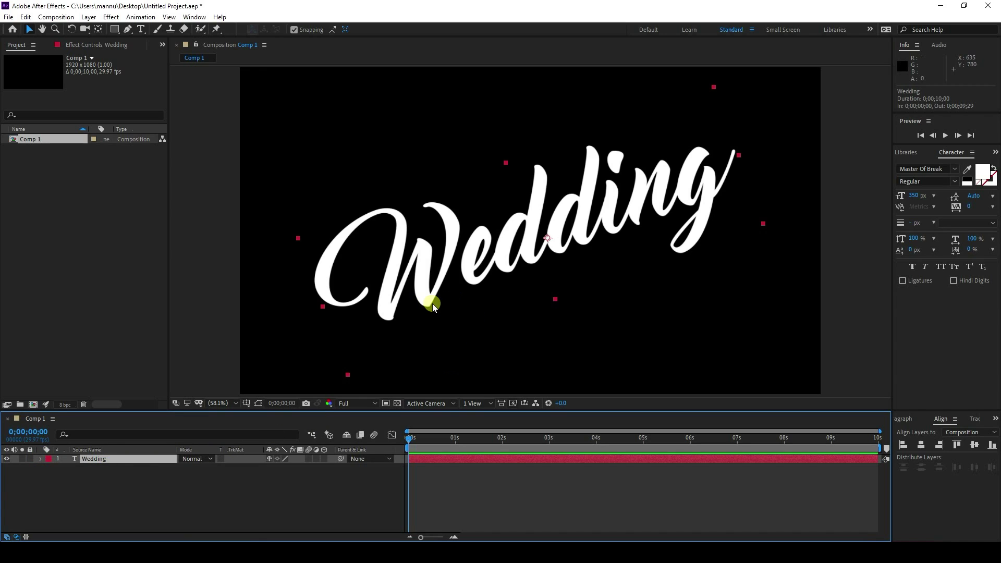
# Keyframe the Wedding scale so it grows to 120% by the last frame.
pyautogui.press('s')
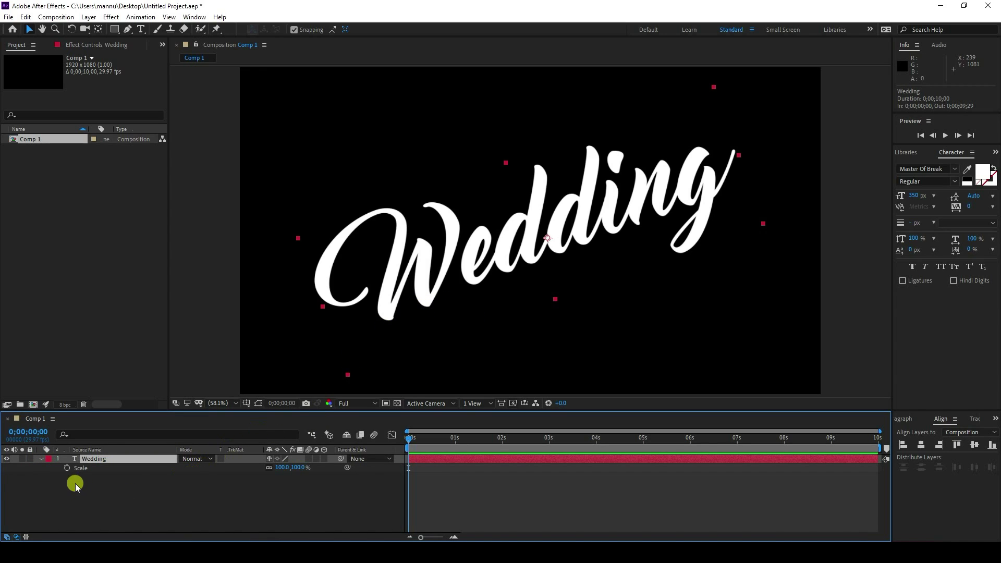
pyautogui.click(67, 468)
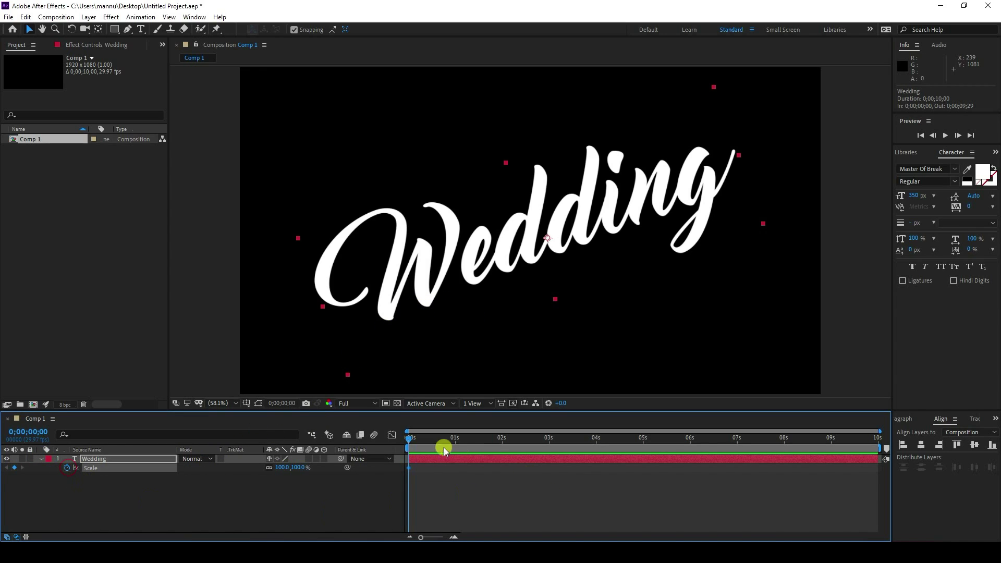
pyautogui.moveTo(408, 439); pyautogui.dragTo(974, 423)
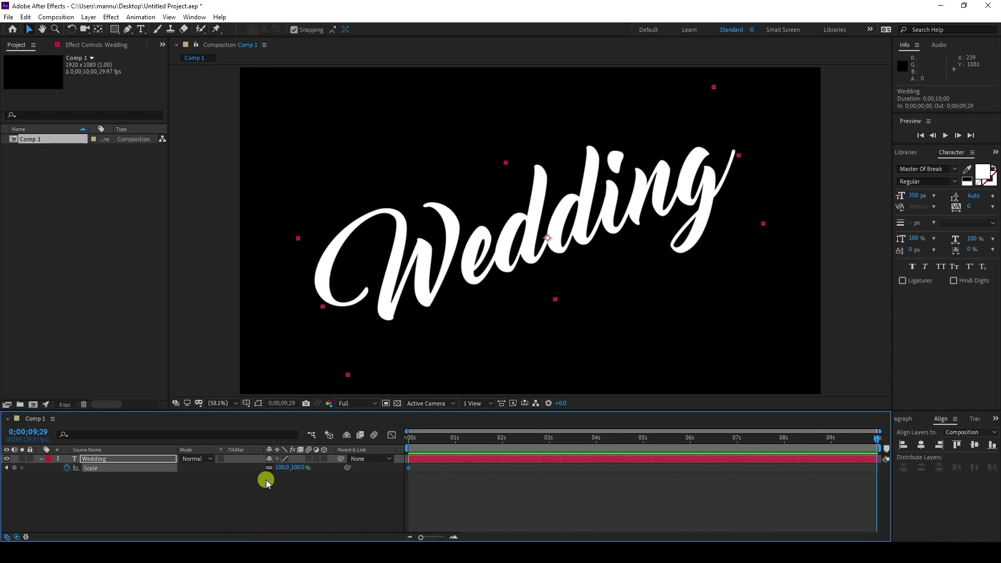
pyautogui.moveTo(283, 466)
pyautogui.mouseDown()
pyautogui.moveTo(294, 463)
pyautogui.moveTo(280, 469)
pyautogui.mouseUp()
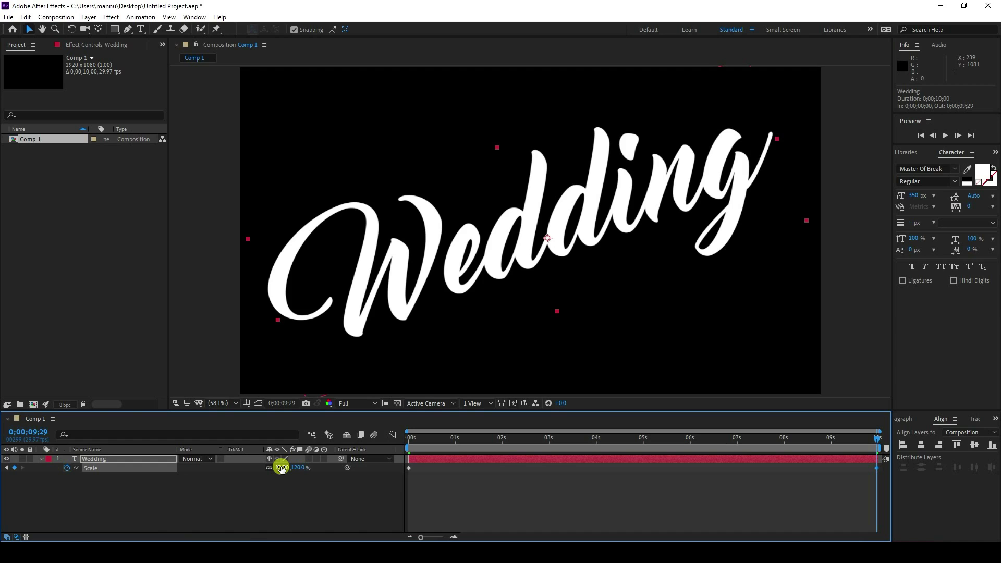
pyautogui.click(280, 496)
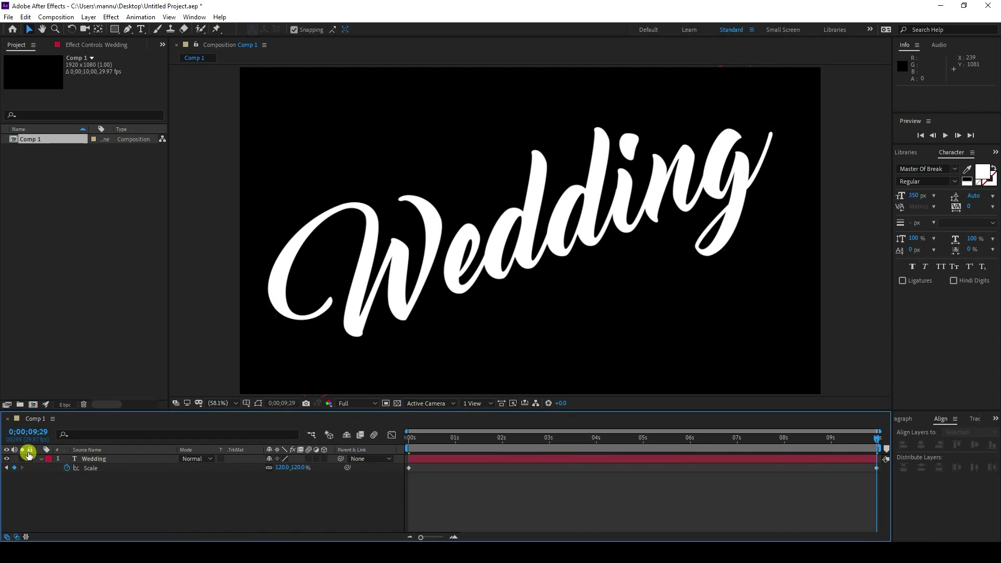
pyautogui.click(41, 460)
pyautogui.click(93, 462)
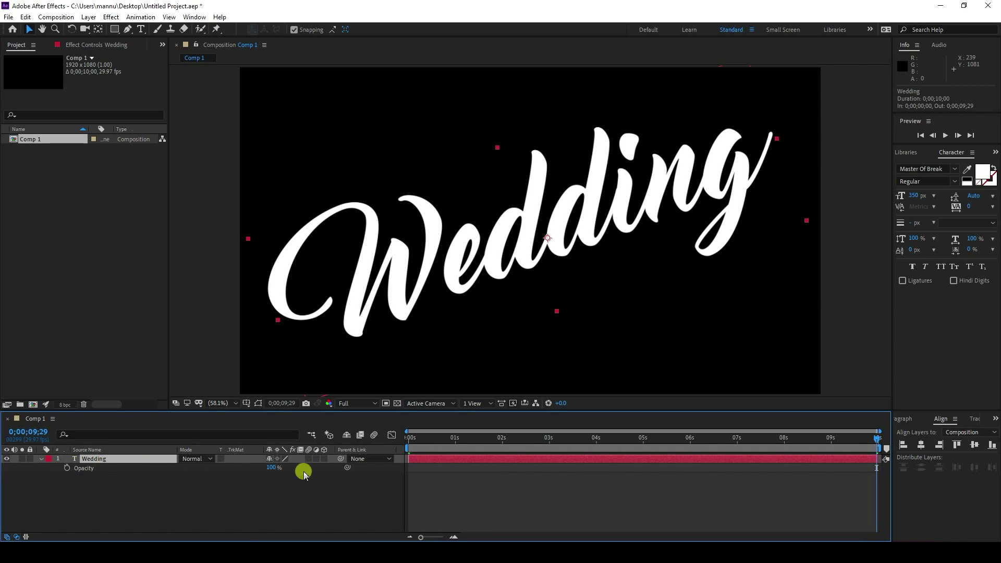
# Keyframe Wedding opacity from 0% at 0 s to 100% at 2 s.
pyautogui.moveTo(431, 439); pyautogui.dragTo(64, 473)
pyautogui.moveTo(269, 467); pyautogui.dragTo(69, 463)
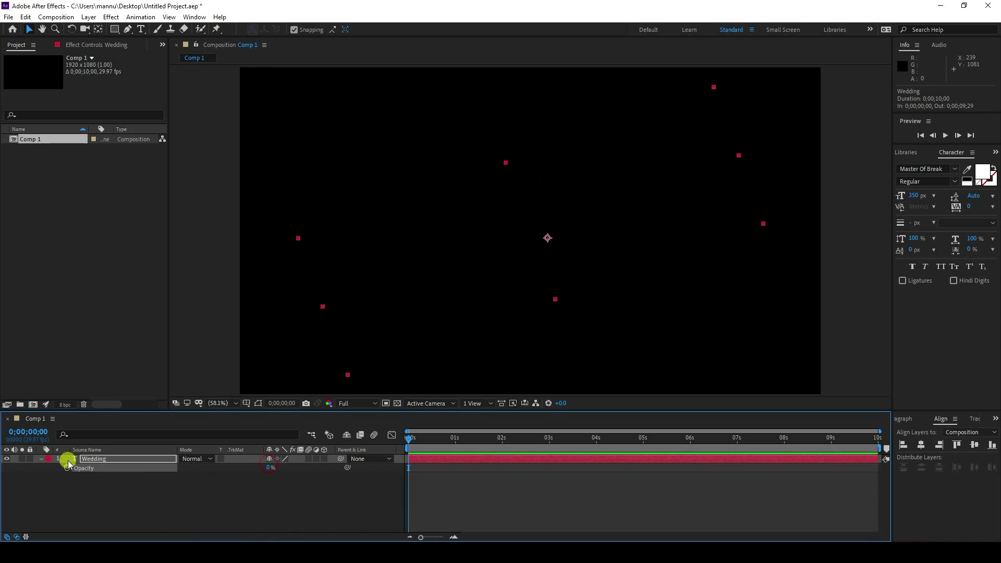
pyautogui.click(501, 438)
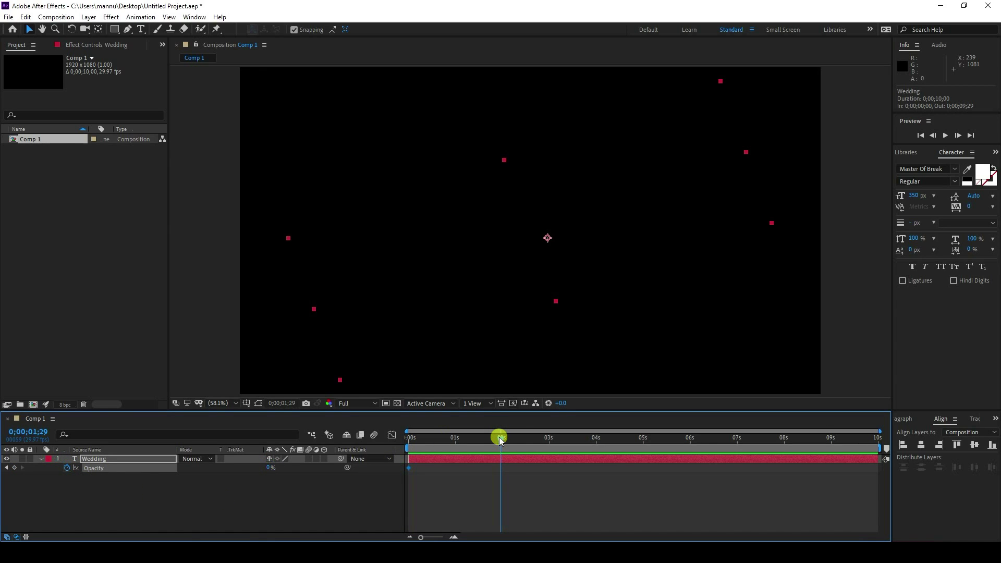
pyautogui.moveTo(501, 441); pyautogui.dragTo(502, 440)
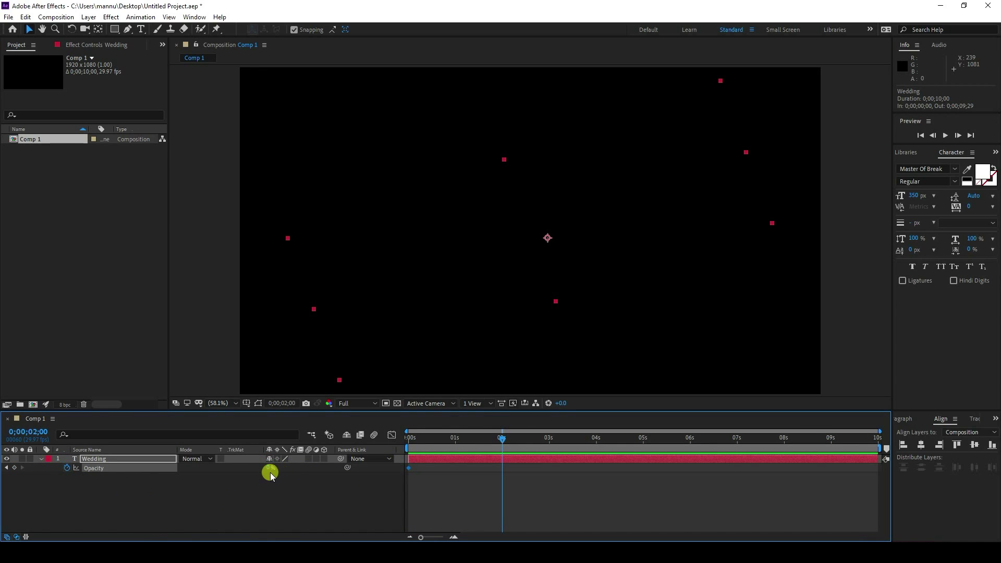
pyautogui.moveTo(268, 469); pyautogui.dragTo(393, 482)
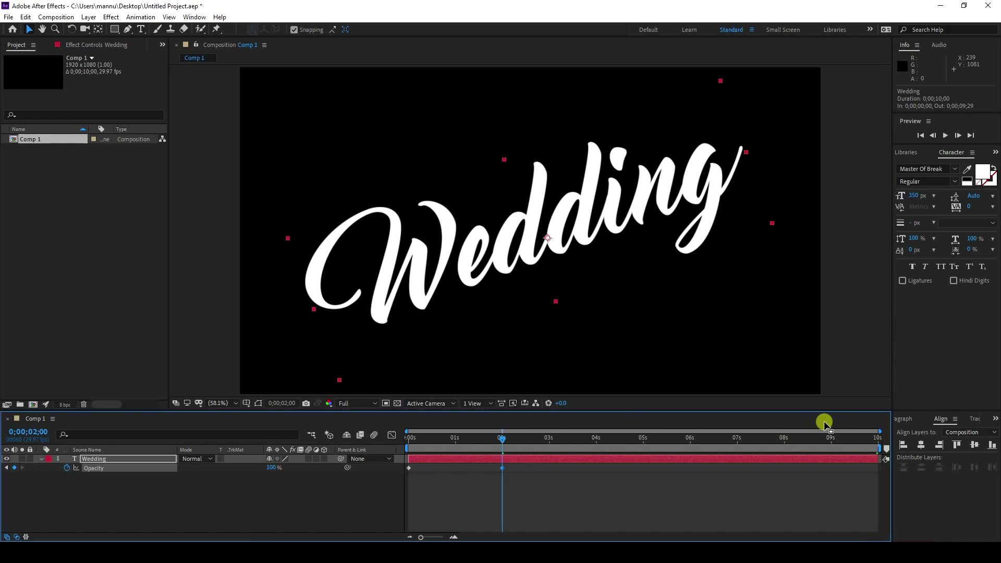
pyautogui.click(848, 432)
# Hold opacity at 100% at 8 s, fade to 0% at the end, and preview.
pyautogui.moveTo(782, 440); pyautogui.dragTo(786, 441)
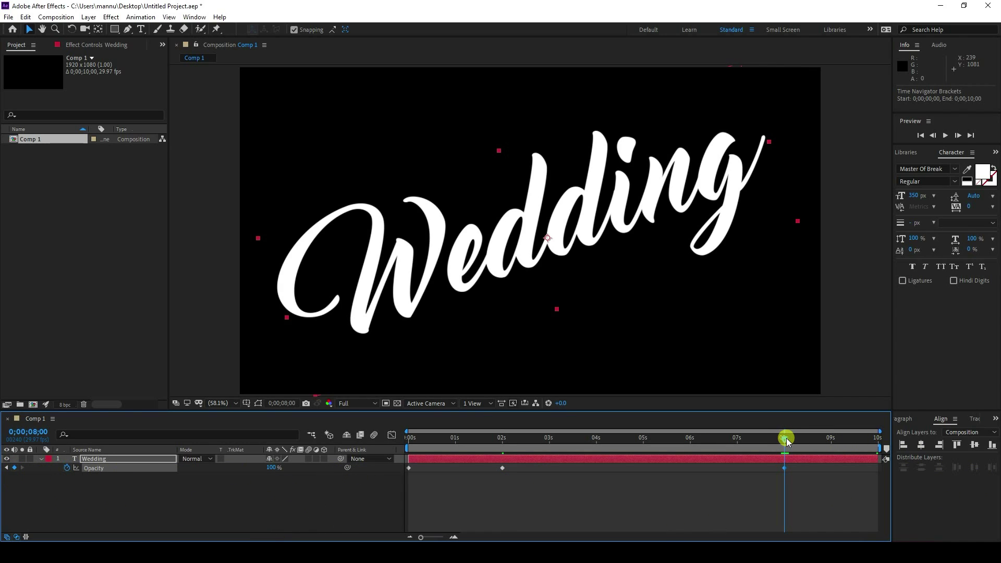
pyautogui.moveTo(786, 441); pyautogui.dragTo(992, 464)
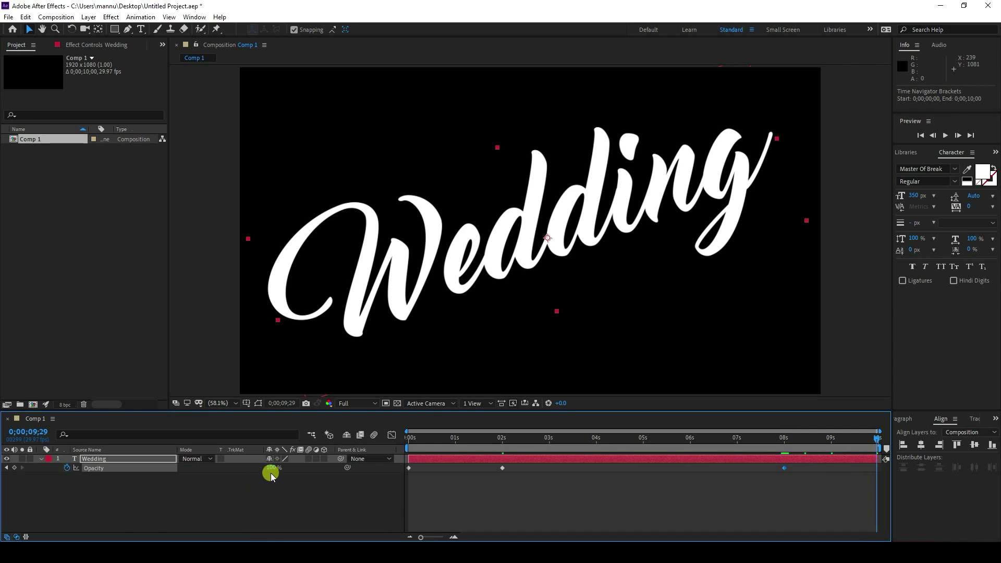
pyautogui.moveTo(255, 472); pyautogui.dragTo(163, 488)
pyautogui.click(412, 438)
pyautogui.press('space')
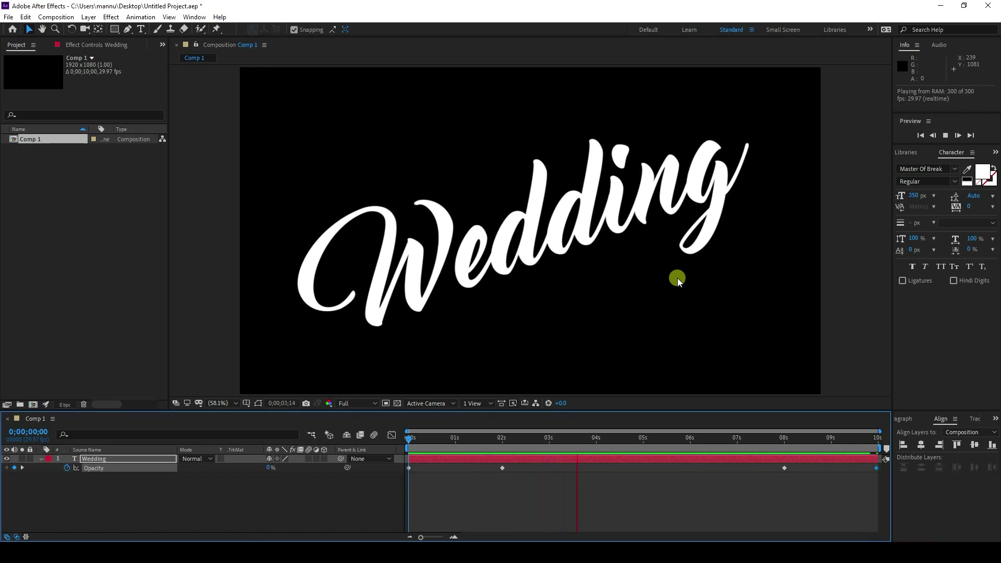
# Apply the Turbulent Displace effect from Effects & Presets to the Wedding layer.
pyautogui.press('space')
pyautogui.click(996, 153)
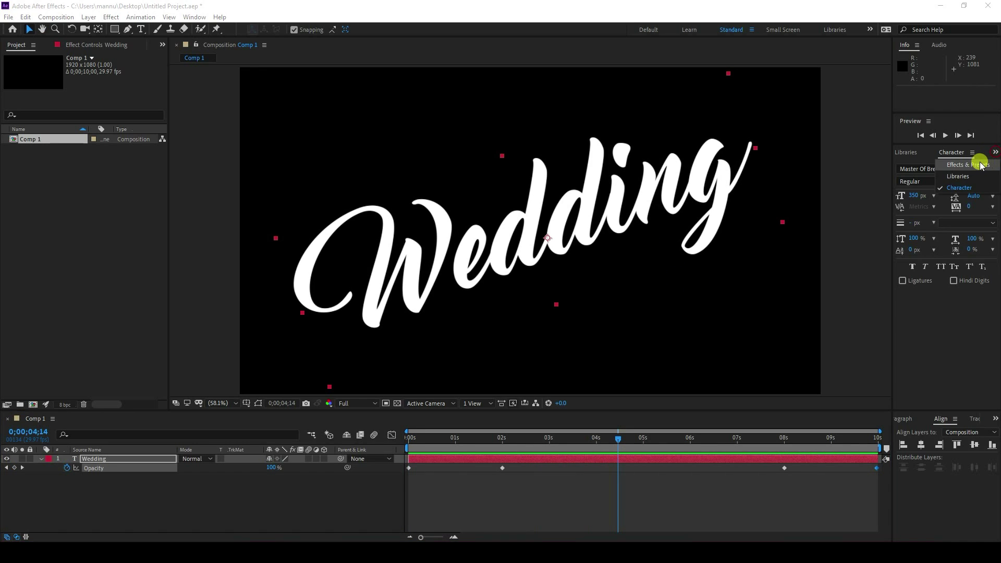
pyautogui.click(939, 165)
pyautogui.click(936, 165)
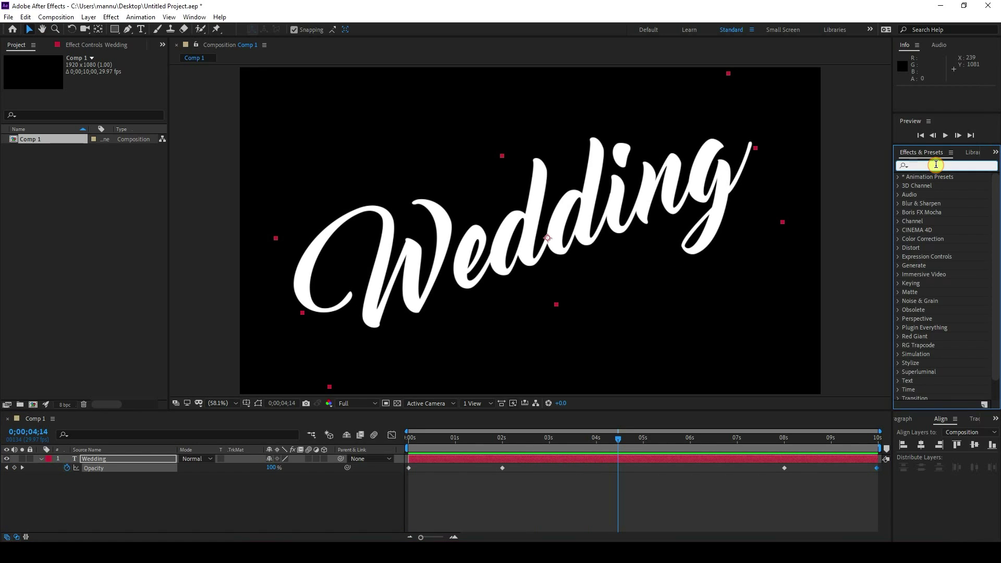
pyautogui.write('tur')
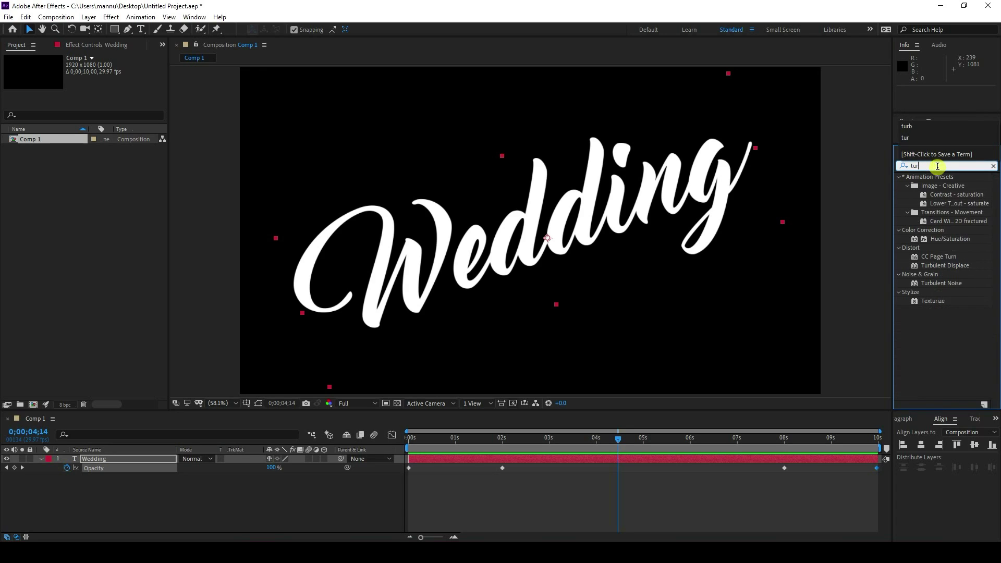
pyautogui.click(941, 284)
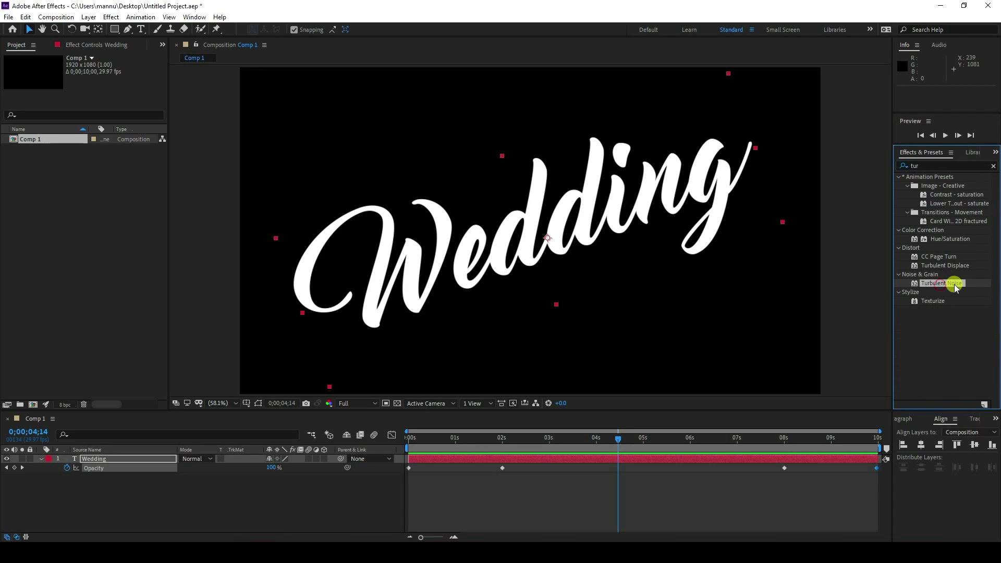
pyautogui.click(961, 266)
pyautogui.moveTo(961, 267); pyautogui.dragTo(115, 461)
# Keyframe Turbulent Displace Amount at 100 at 0 s and 0 at 3 s.
pyautogui.moveTo(622, 438); pyautogui.dragTo(320, 464)
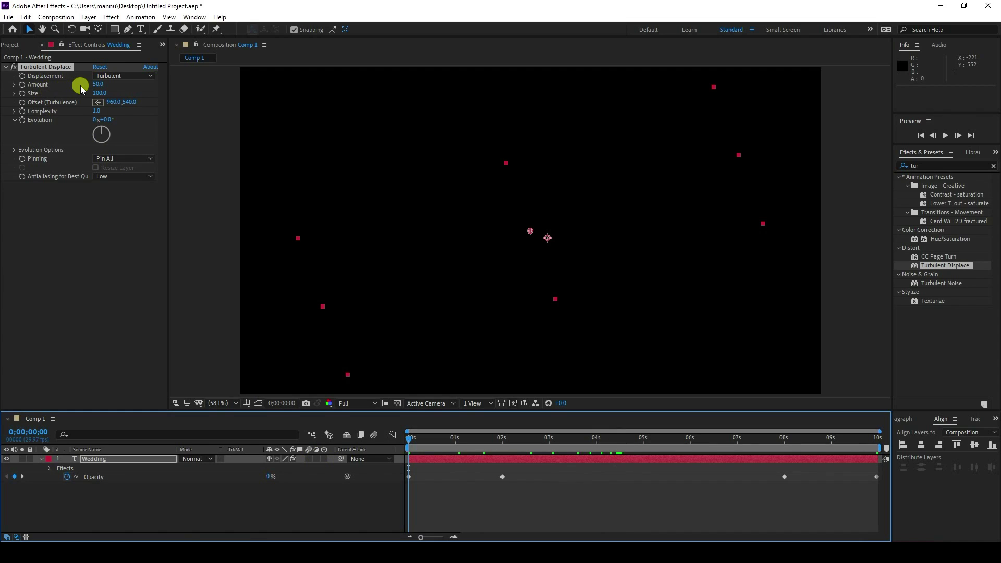
pyautogui.click(97, 84)
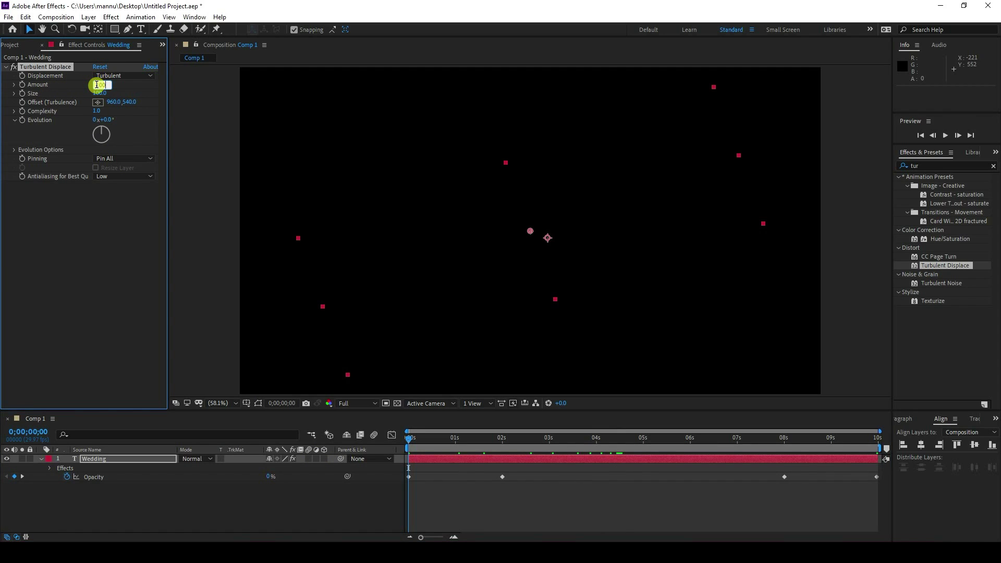
pyautogui.click(21, 85)
pyautogui.moveTo(543, 438); pyautogui.dragTo(550, 436)
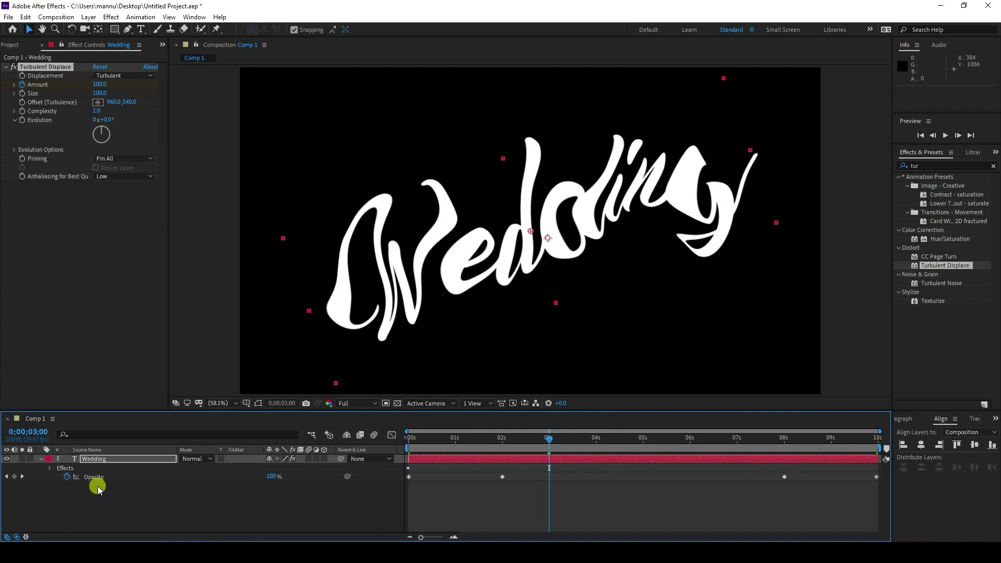
pyautogui.click(98, 84)
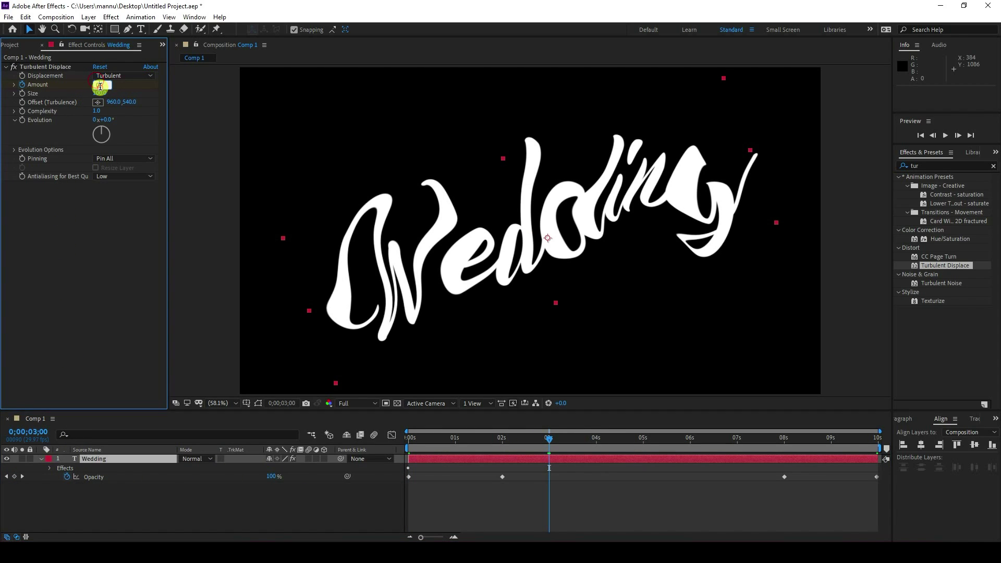
pyautogui.write('0')
pyautogui.press('Return')
# Add a Turbulent Displace Amount keyframe of 0 at 8 seconds.
pyautogui.click(786, 441)
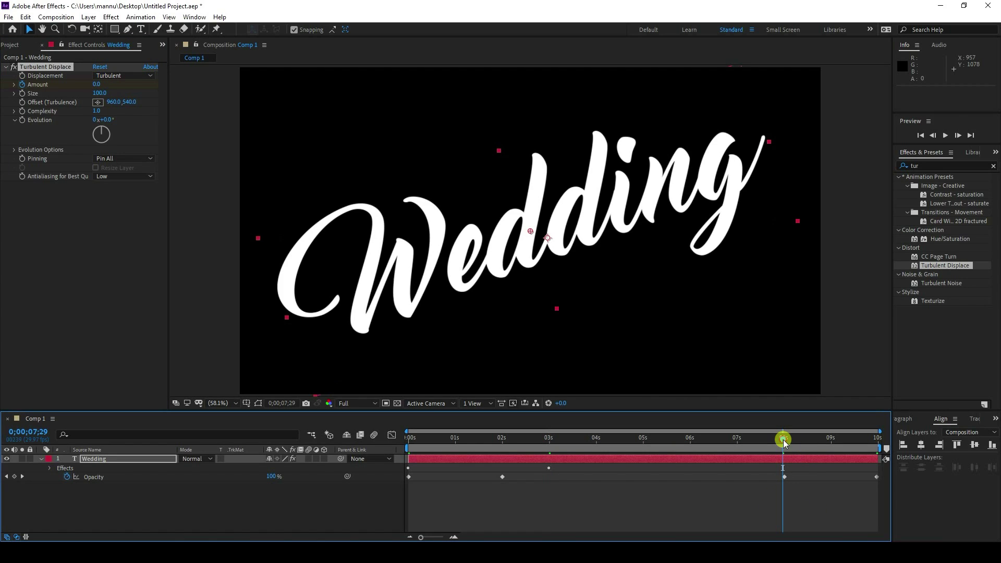
pyautogui.moveTo(785, 441); pyautogui.dragTo(784, 442)
pyautogui.click(103, 478)
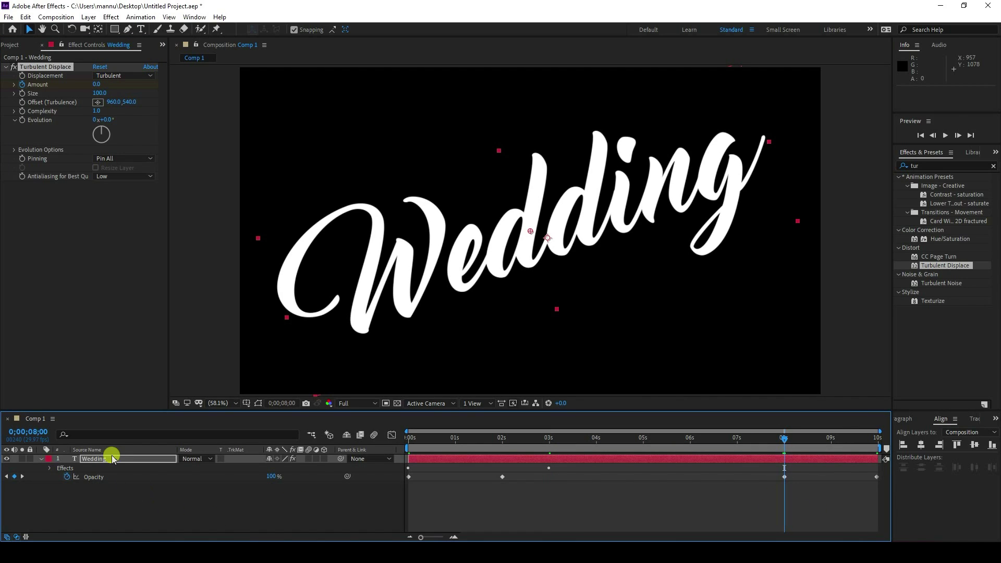
pyautogui.click(97, 85)
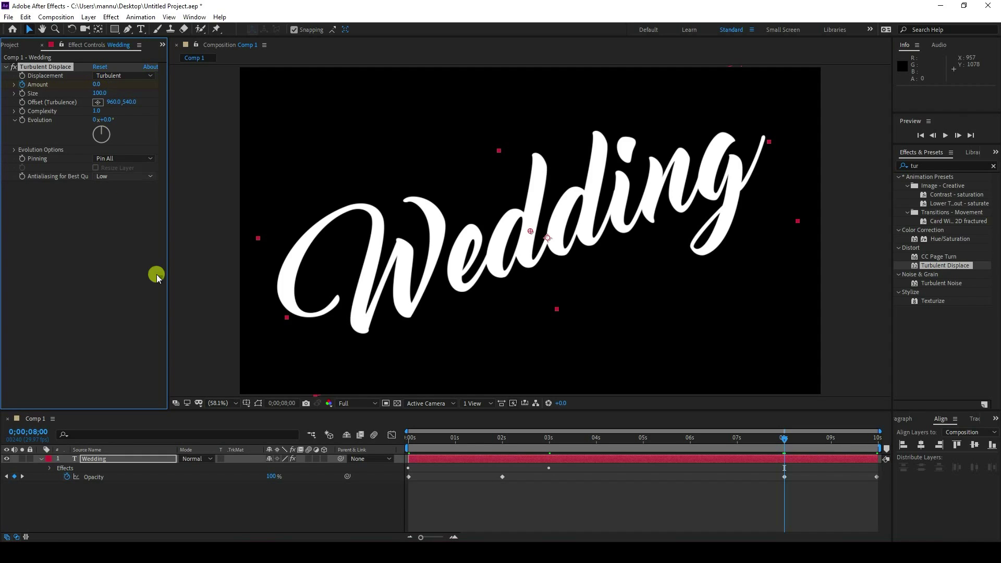
pyautogui.click(98, 460)
pyautogui.press('u')
pyautogui.click(14, 477)
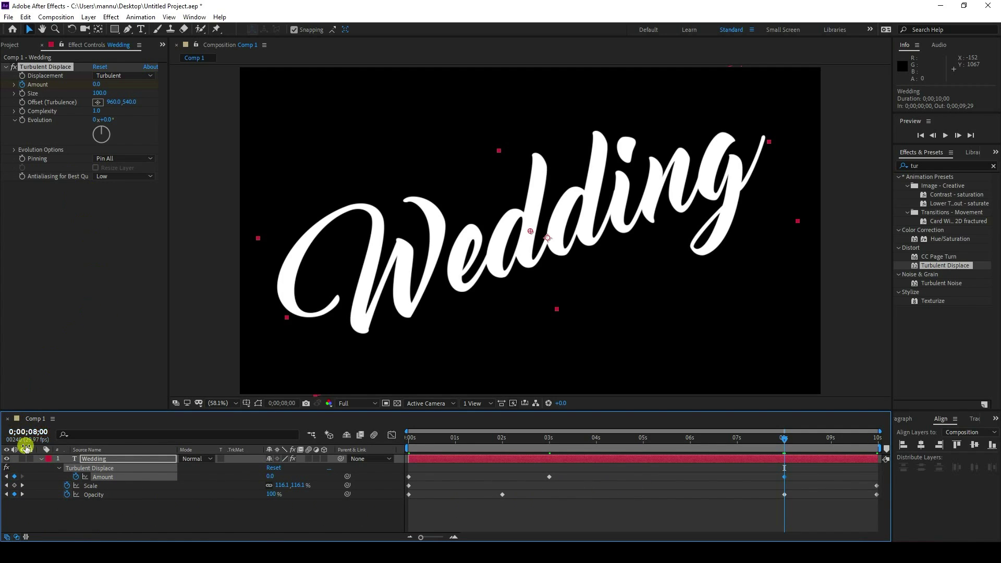
# Set Amount to 100 at the last frame and preview the animation.
pyautogui.click(23, 493)
pyautogui.click(98, 85)
pyautogui.write('100')
pyautogui.press('Return')
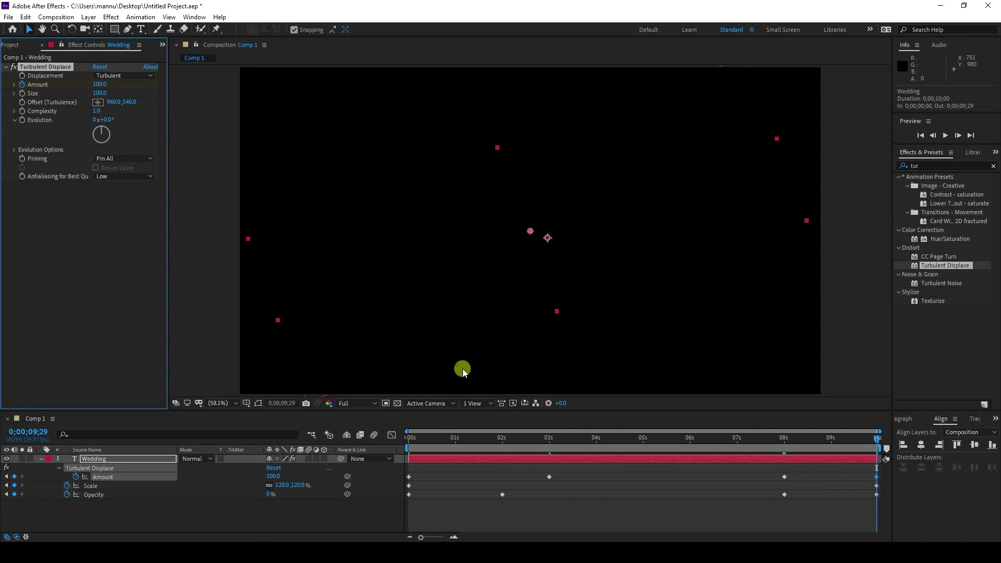
pyautogui.moveTo(427, 437); pyautogui.dragTo(345, 454)
pyautogui.press('space')
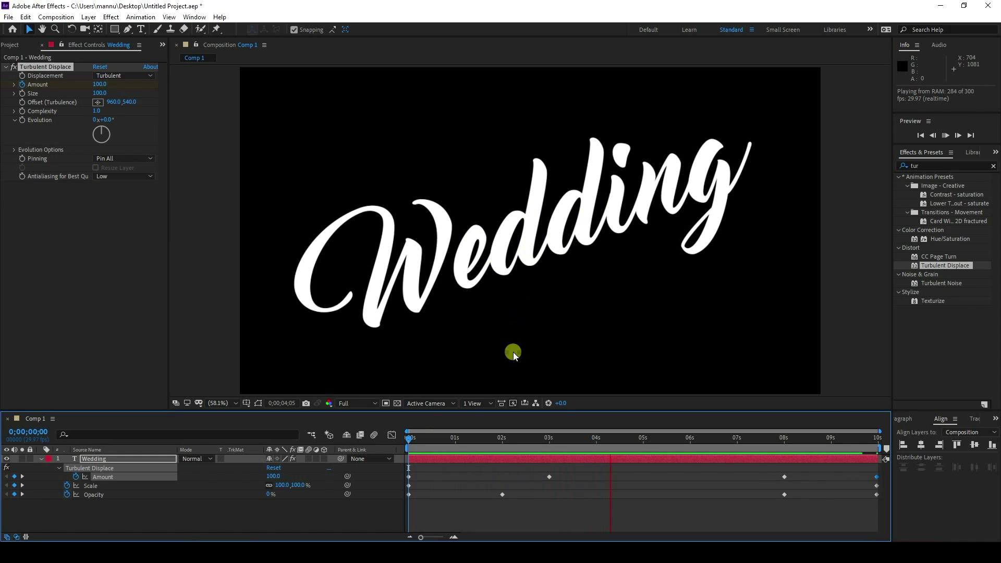
pyautogui.press('space')
# Apply Easy Ease (F9) to all Wedding keyframes and preview the eased animation.
pyautogui.click(407, 514)
pyautogui.moveTo(407, 515); pyautogui.dragTo(931, 432)
pyautogui.press('F9')
pyautogui.moveTo(447, 437); pyautogui.dragTo(313, 447)
pyautogui.press('space')
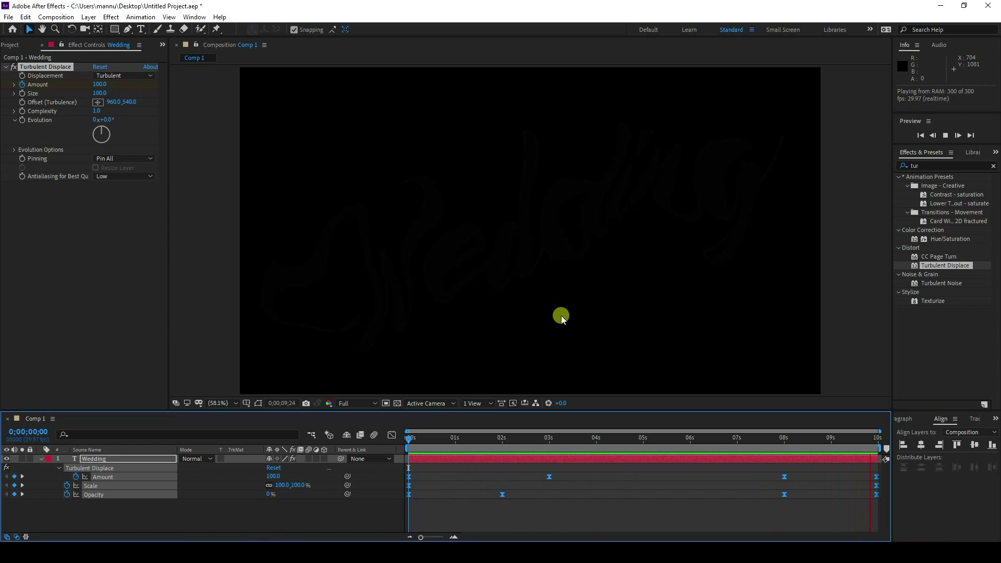
pyautogui.click(439, 436)
pyautogui.moveTo(438, 436); pyautogui.dragTo(405, 438)
pyautogui.click(42, 459)
# Save the project, duplicate the Wedding layer and move the copy down and right.
pyautogui.click(89, 461)
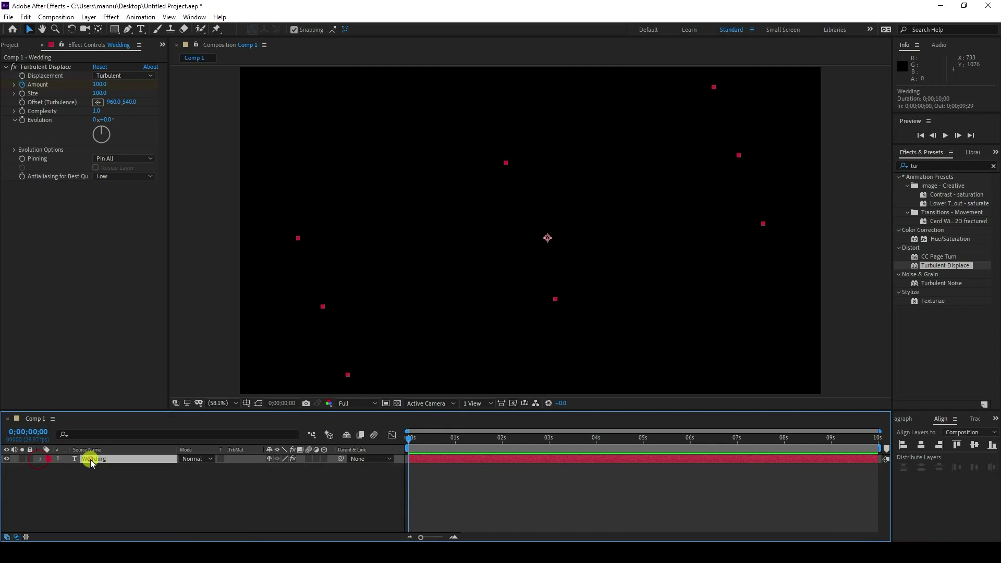
pyautogui.hotkey('ctrl', 's')
pyautogui.hotkey('ctrl', 'd')
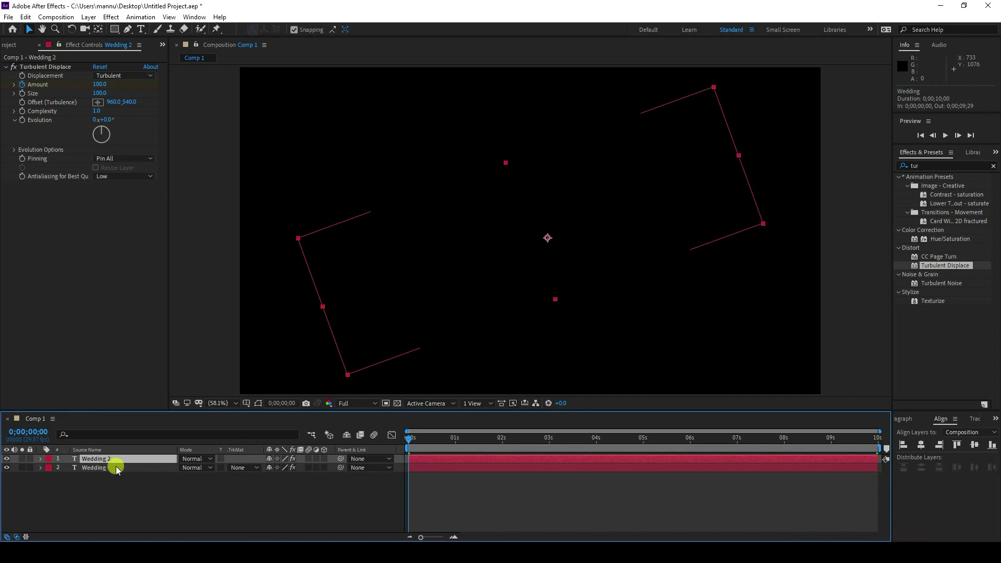
pyautogui.moveTo(515, 439); pyautogui.dragTo(552, 438)
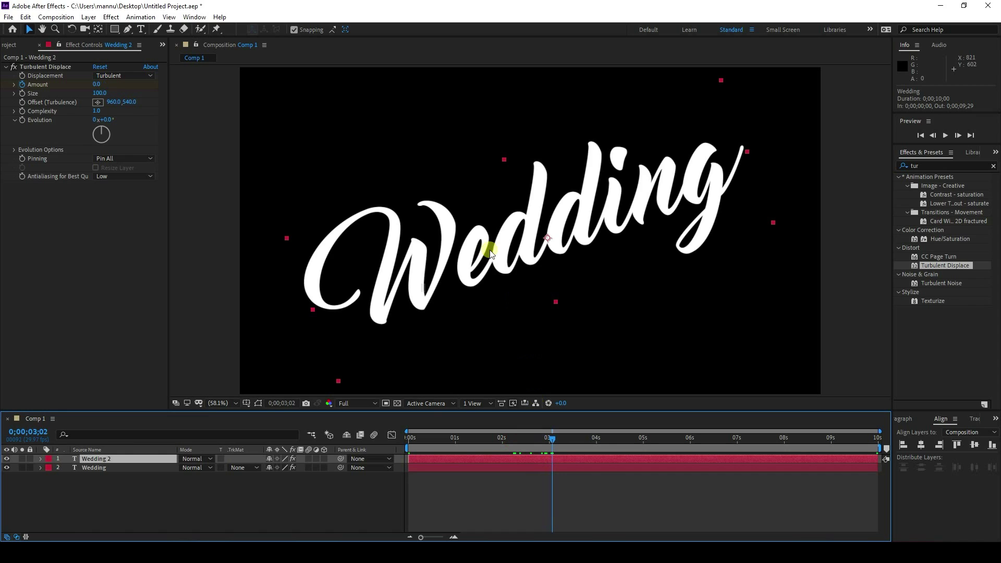
pyautogui.moveTo(531, 257); pyautogui.dragTo(562, 324)
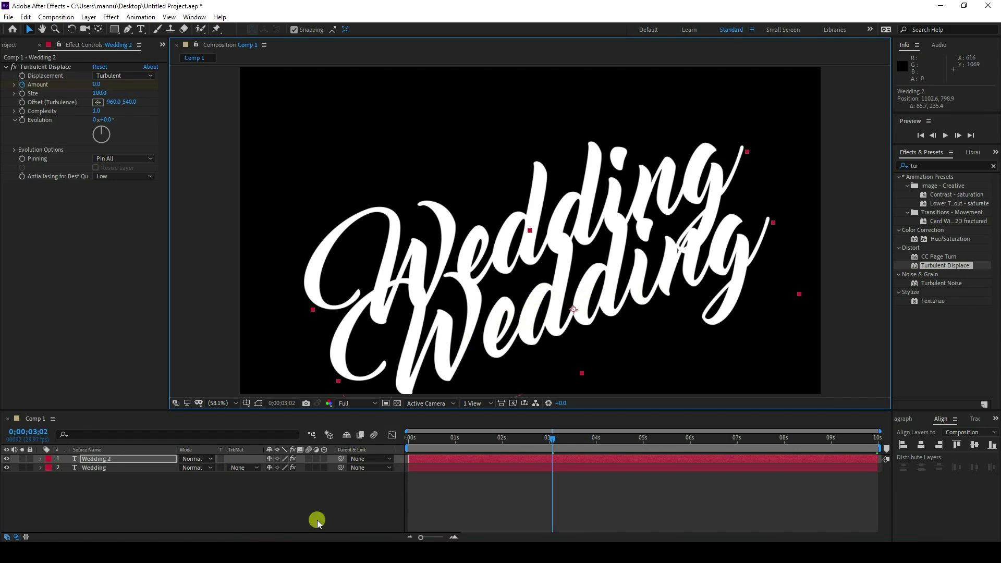
# Retype the copy as 'Anniversary' at 150 px and place it just below Wedding.
pyautogui.click(88, 460)
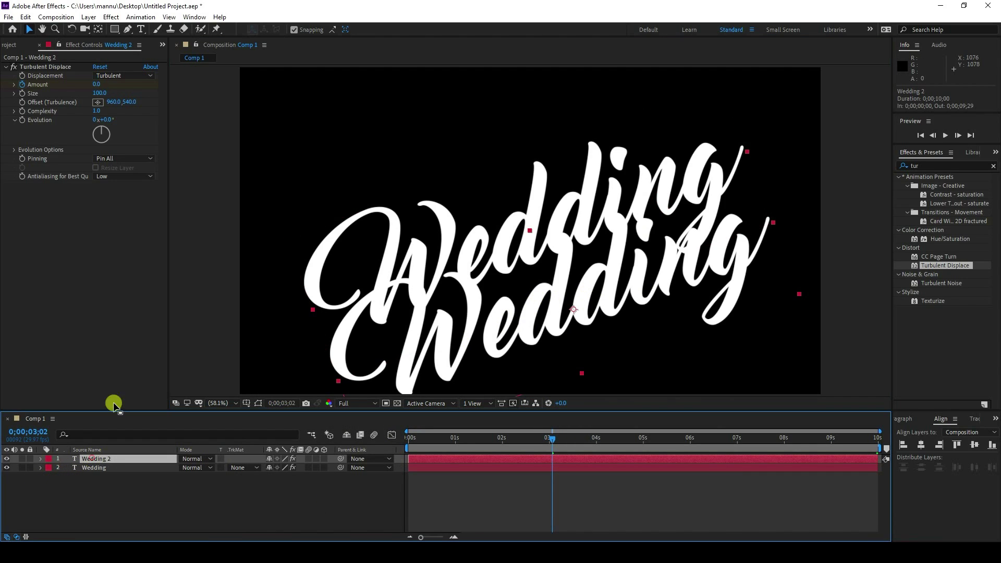
pyautogui.click(140, 29)
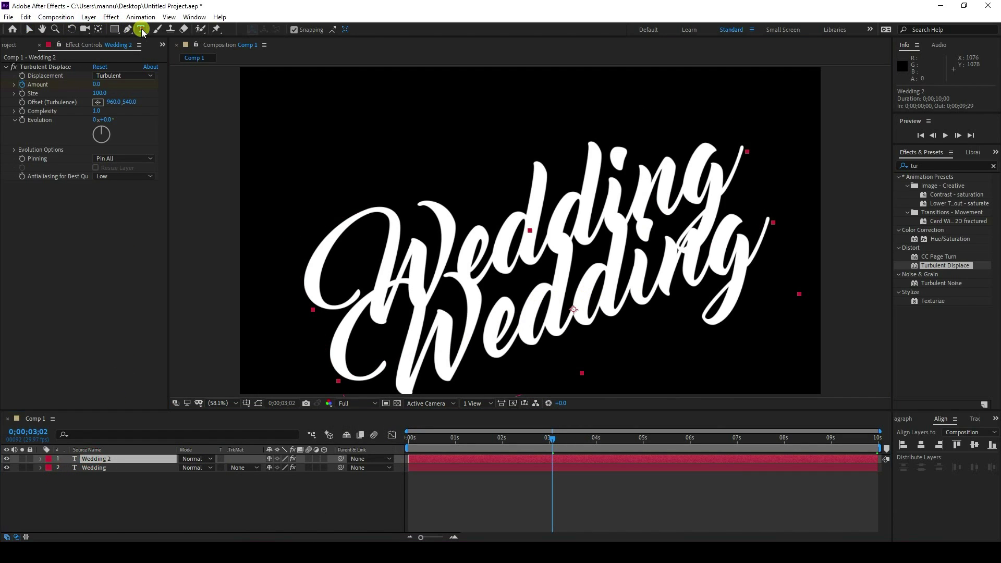
pyautogui.doubleClick(470, 330)
pyautogui.write('Anniversary')
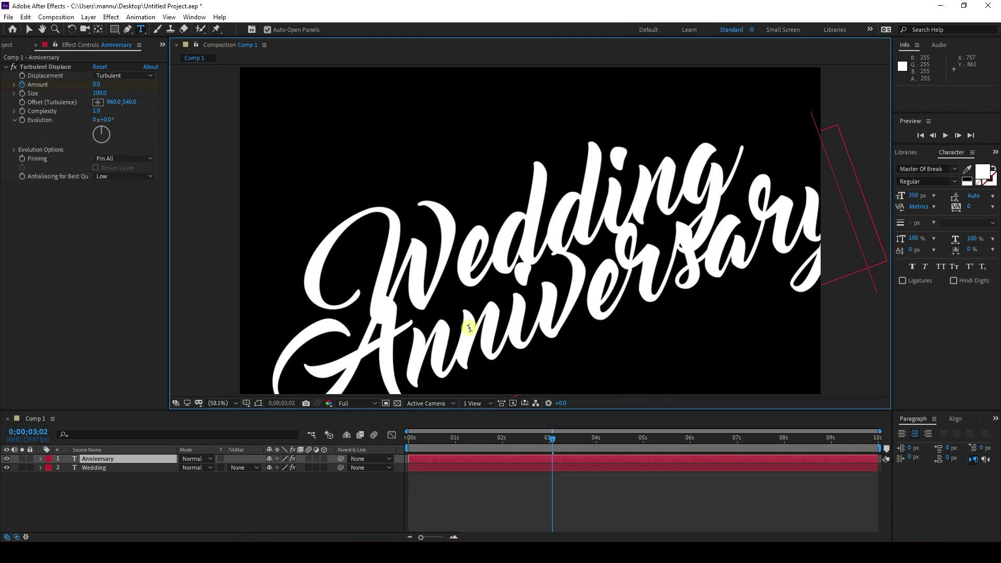
pyautogui.click(29, 29)
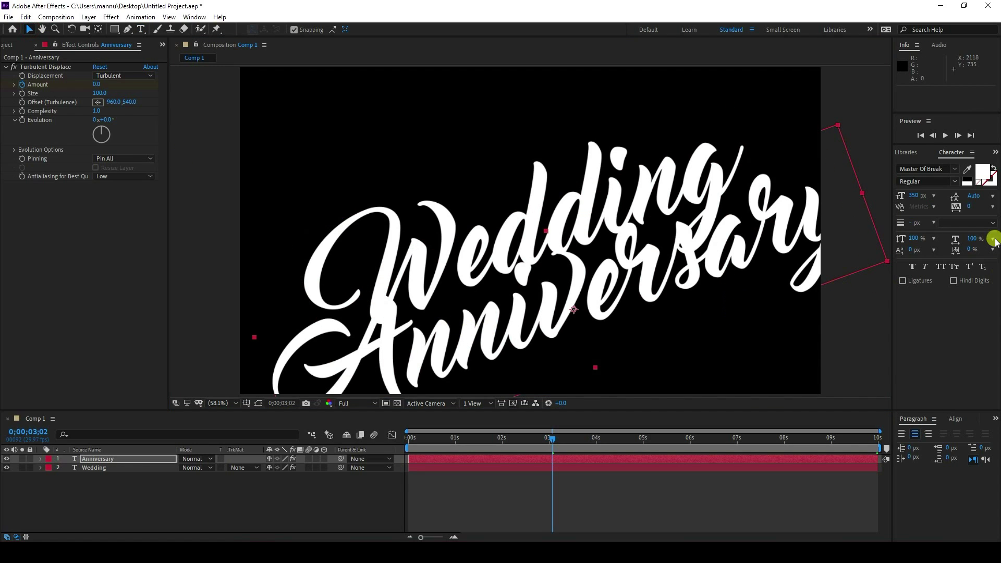
pyautogui.moveTo(918, 198); pyautogui.dragTo(846, 229)
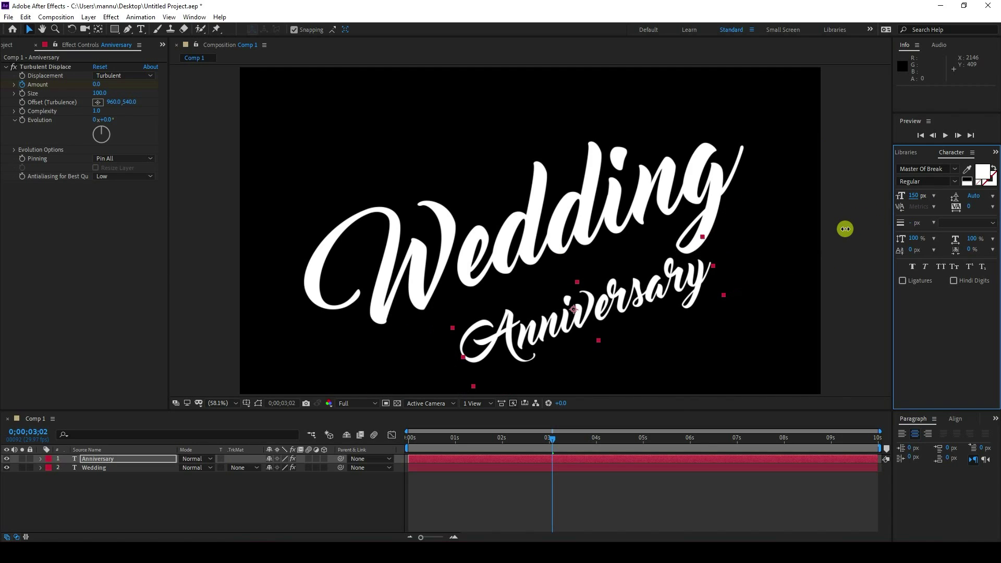
pyautogui.moveTo(614, 308); pyautogui.dragTo(567, 305)
pyautogui.click(461, 476)
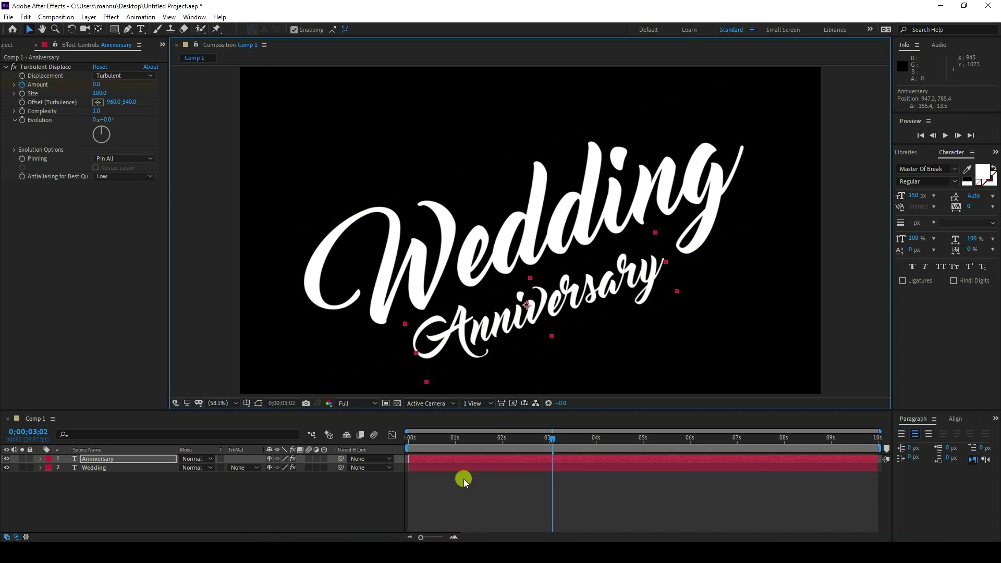
# Preview the Wedding and Anniversary animation from the start.
pyautogui.moveTo(552, 441); pyautogui.dragTo(410, 438)
pyautogui.press('space')
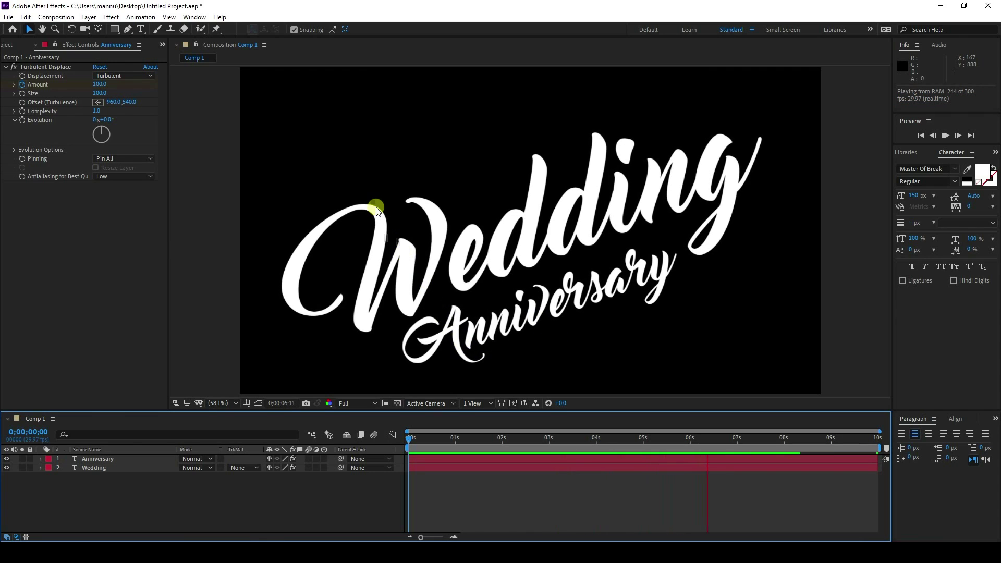
pyautogui.press('space')
# Duplicate the Anniversary layer and move the copy to the top-left above Wedding.
pyautogui.click(448, 338)
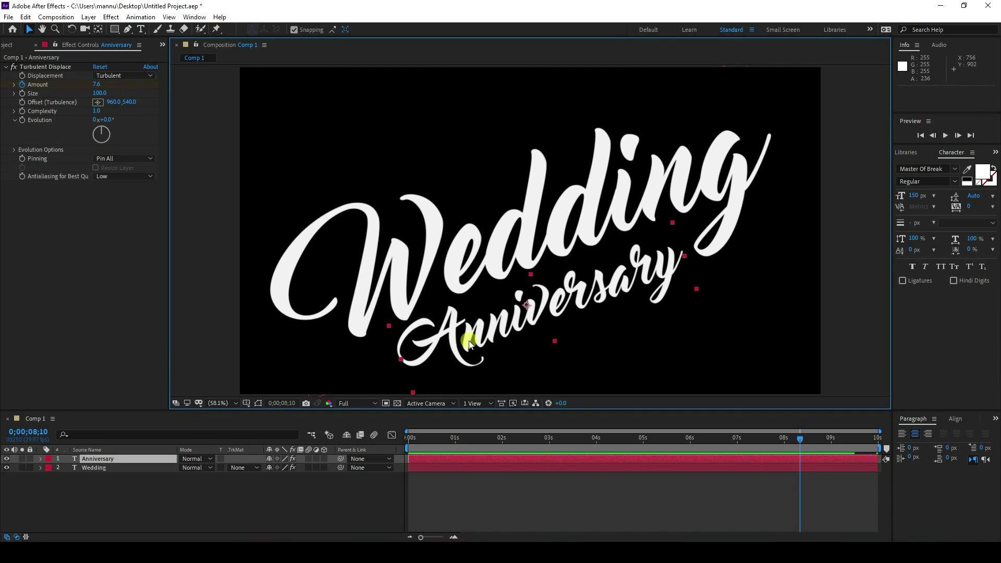
pyautogui.hotkey('ctrl', 'd')
pyautogui.moveTo(479, 340); pyautogui.dragTo(339, 164)
pyautogui.click(364, 439)
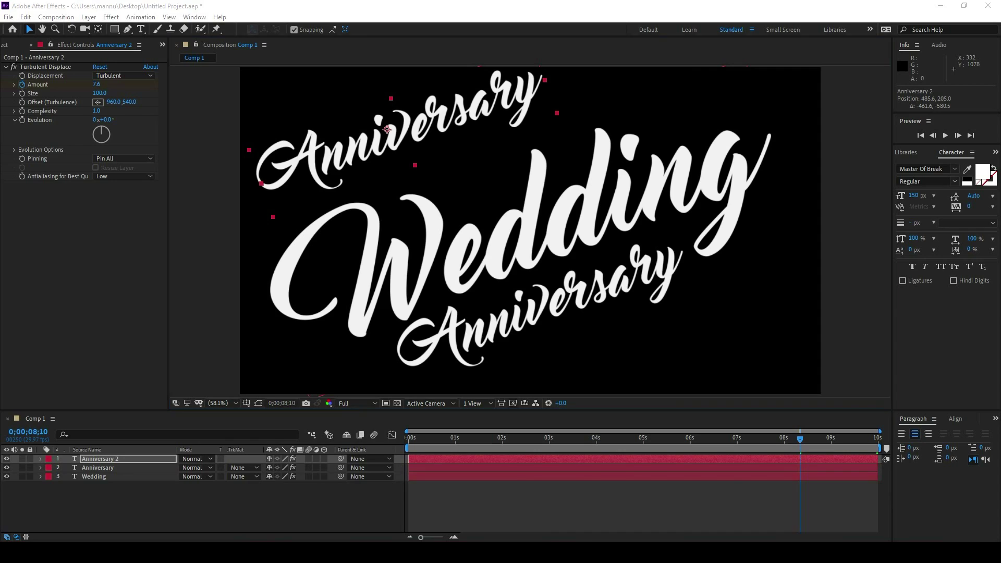
# Change the top Anniversary copy's text to 'Happy'.
pyautogui.click(141, 30)
pyautogui.click(337, 163)
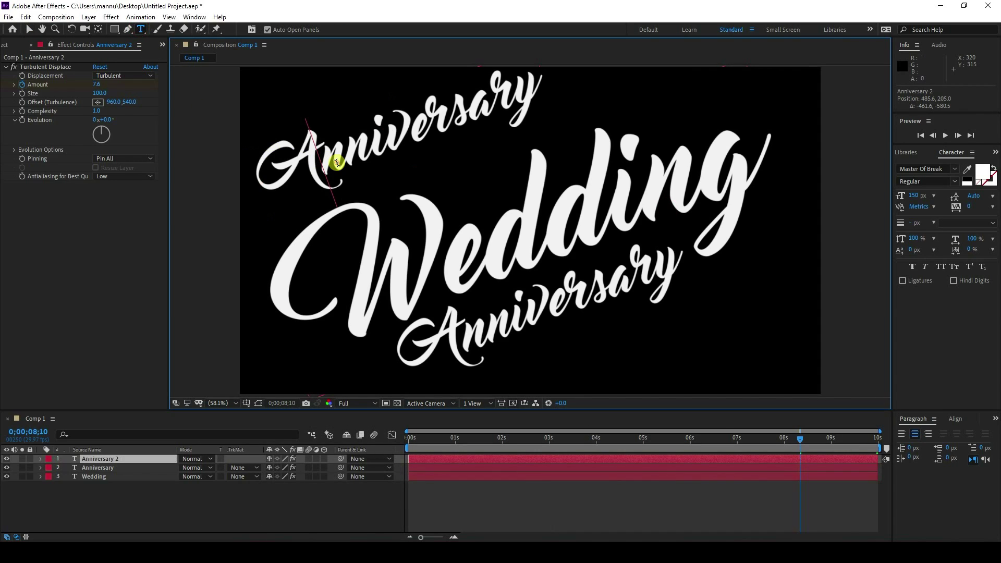
pyautogui.doubleClick(336, 162)
pyautogui.write('Happy')
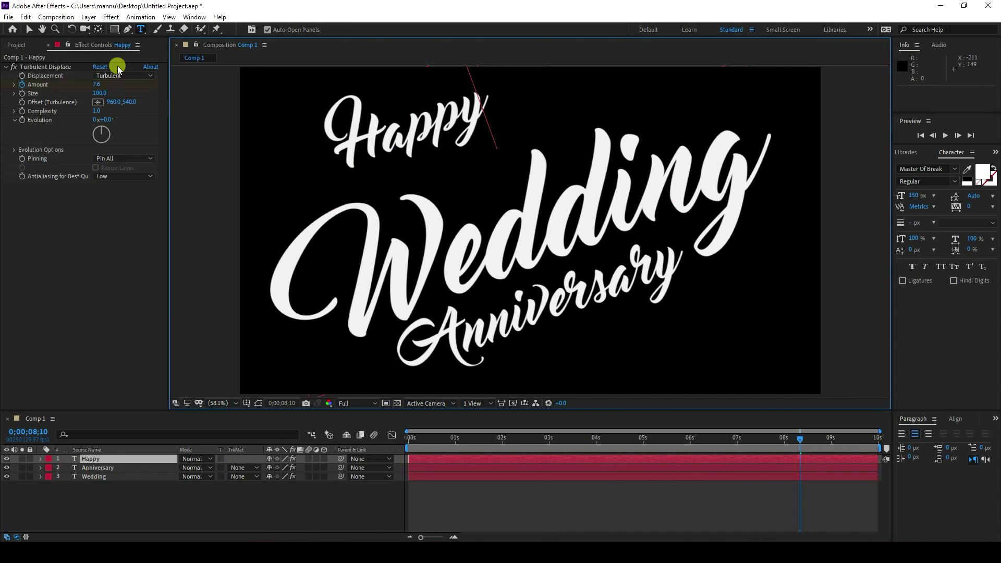
pyautogui.click(27, 31)
# Enlarge Happy to about 200 px, position it above Wedding, and preview from the start.
pyautogui.click(406, 161)
pyautogui.moveTo(418, 134); pyautogui.dragTo(395, 156)
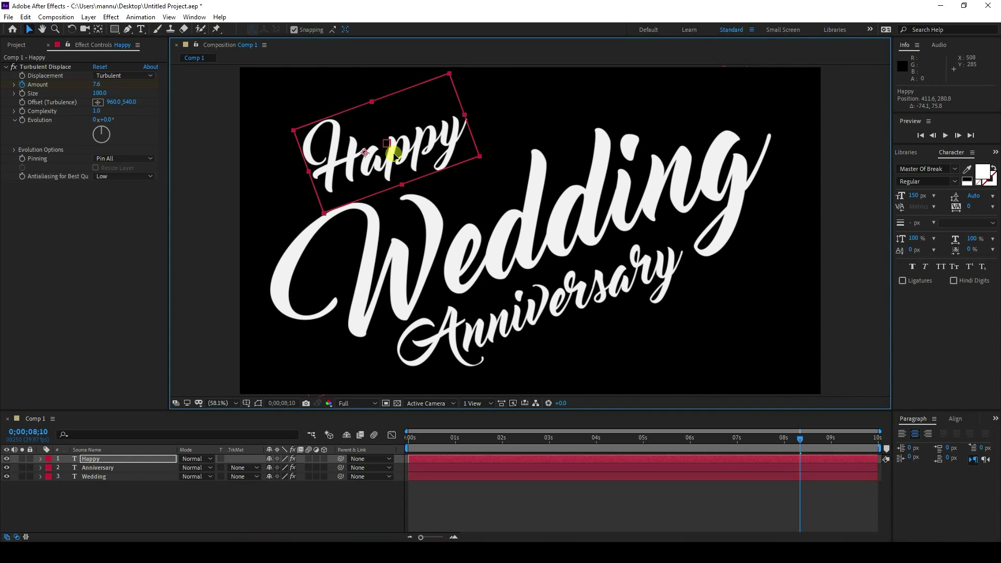
pyautogui.click(919, 195)
pyautogui.moveTo(920, 195); pyautogui.dragTo(947, 197)
pyautogui.moveTo(399, 160)
pyautogui.mouseDown()
pyautogui.moveTo(420, 149)
pyautogui.moveTo(408, 155)
pyautogui.mouseUp()
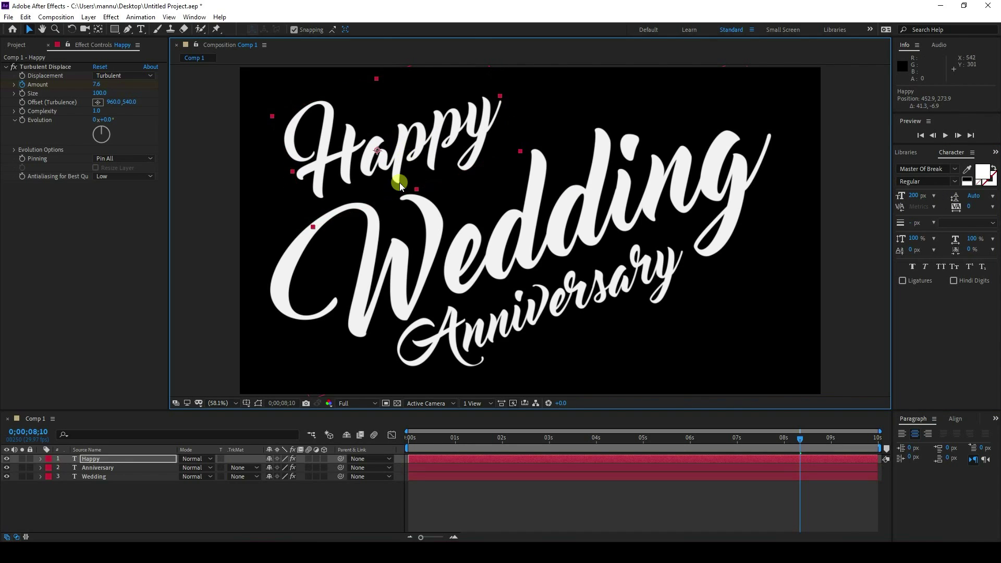
pyautogui.moveTo(423, 439); pyautogui.dragTo(335, 440)
pyautogui.press('space')
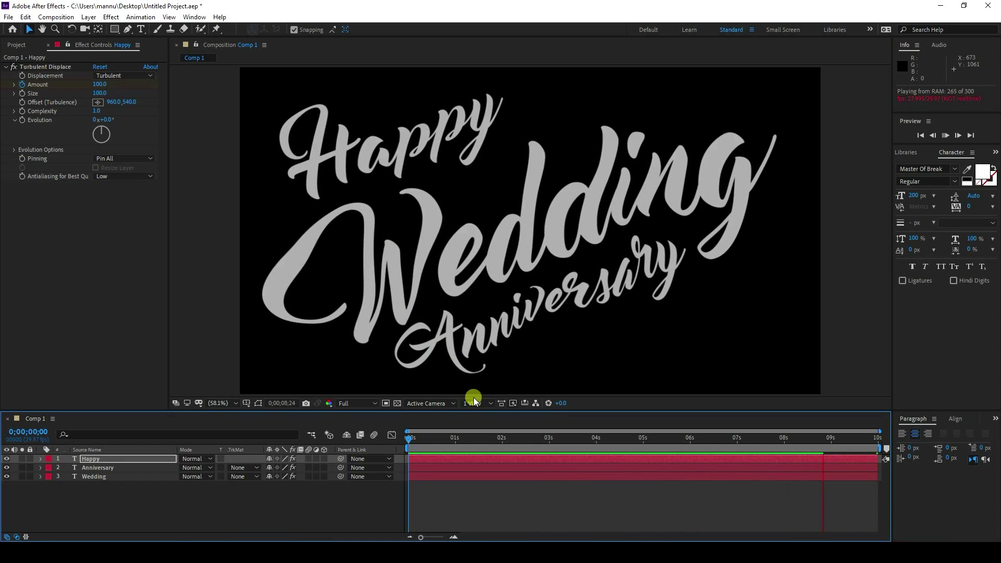
# Pre-compose the Happy, Anniversary and Wedding layers into a composition named TEXT.
pyautogui.click(83, 518)
pyautogui.moveTo(83, 518); pyautogui.dragTo(130, 460)
pyautogui.rightClick(119, 479)
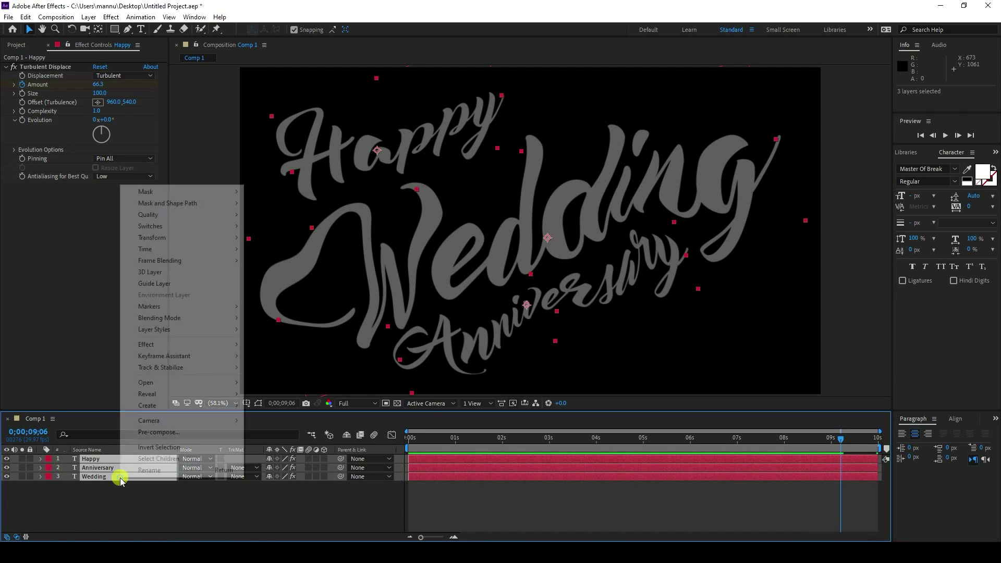
pyautogui.click(149, 437)
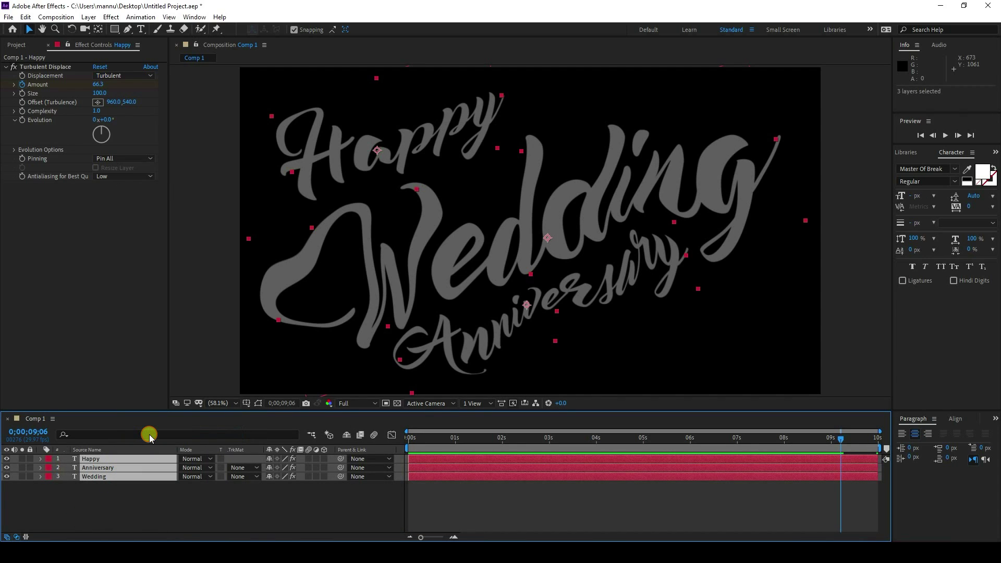
pyautogui.write('TEXT')
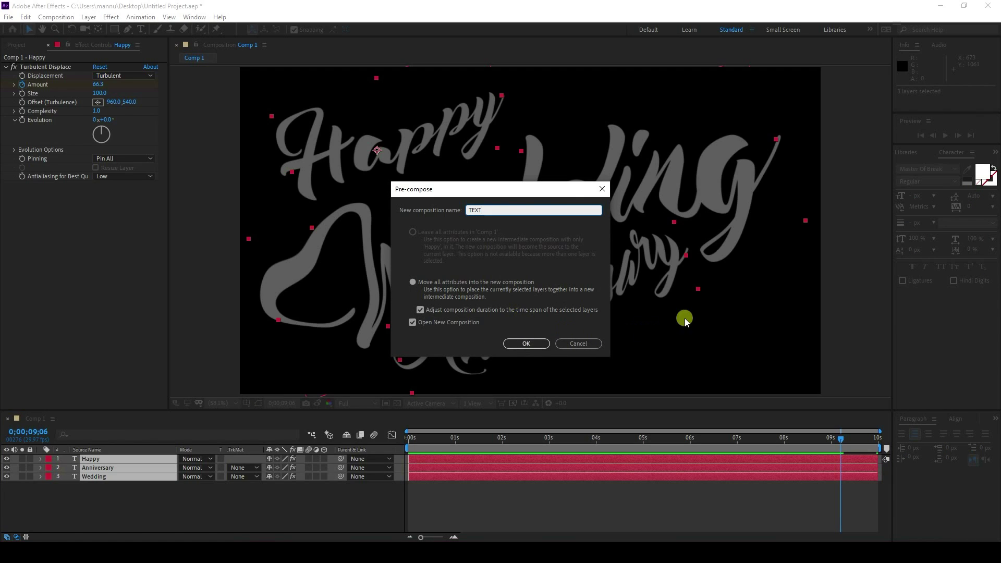
pyautogui.click(526, 344)
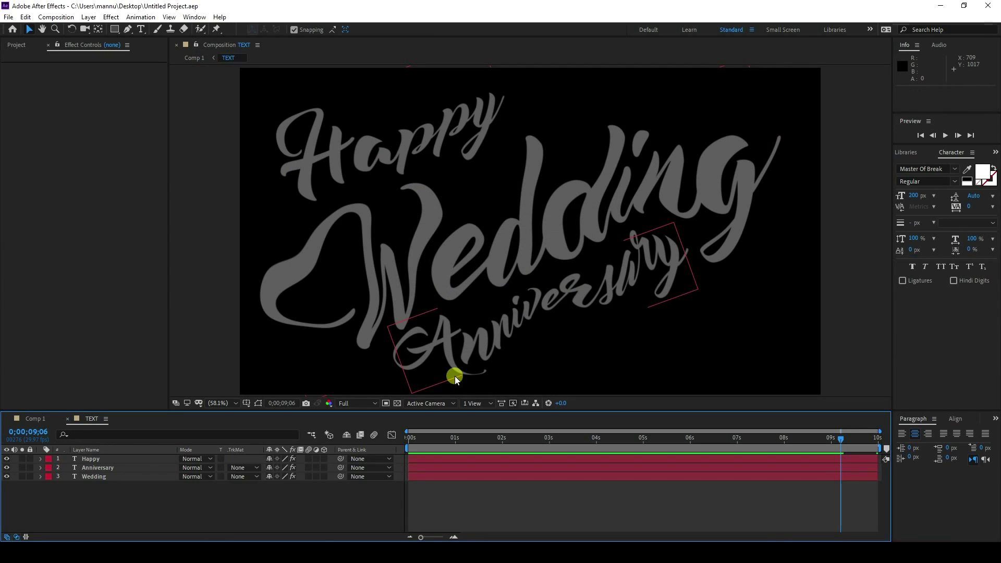
# Return to Comp 1 and preview the TEXT pre-comp from the start.
pyautogui.click(31, 421)
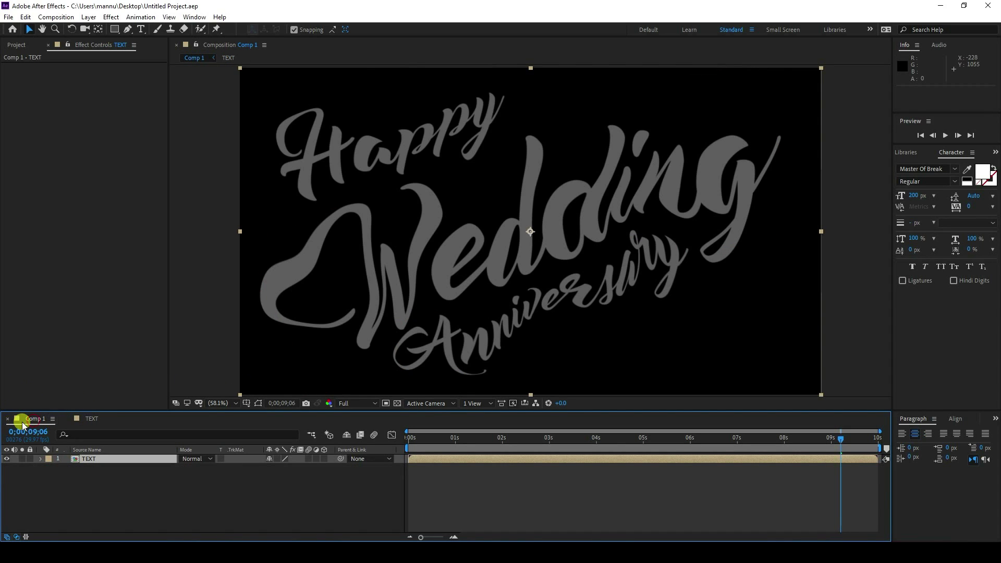
pyautogui.click(410, 438)
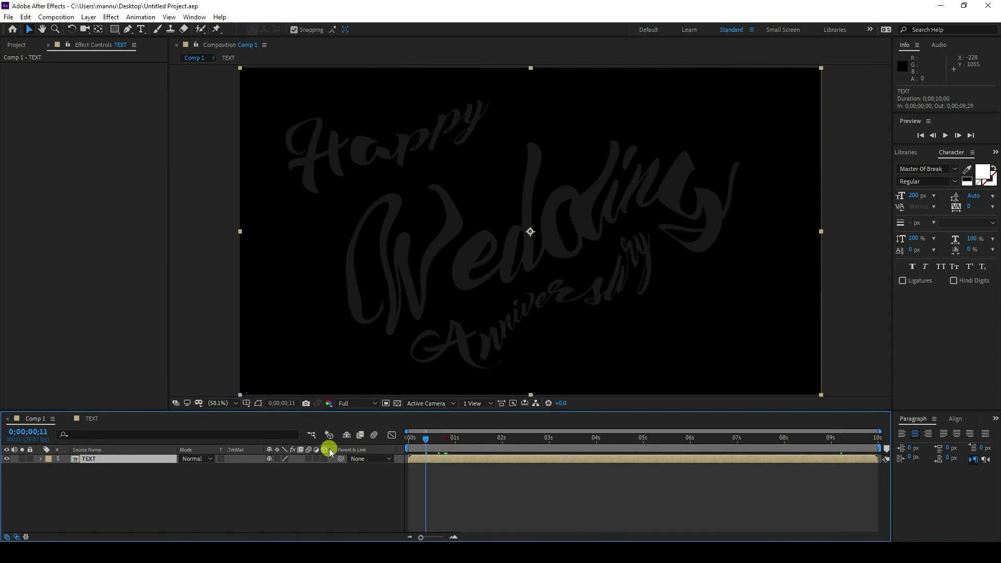
pyautogui.press('space')
pyautogui.press('space')
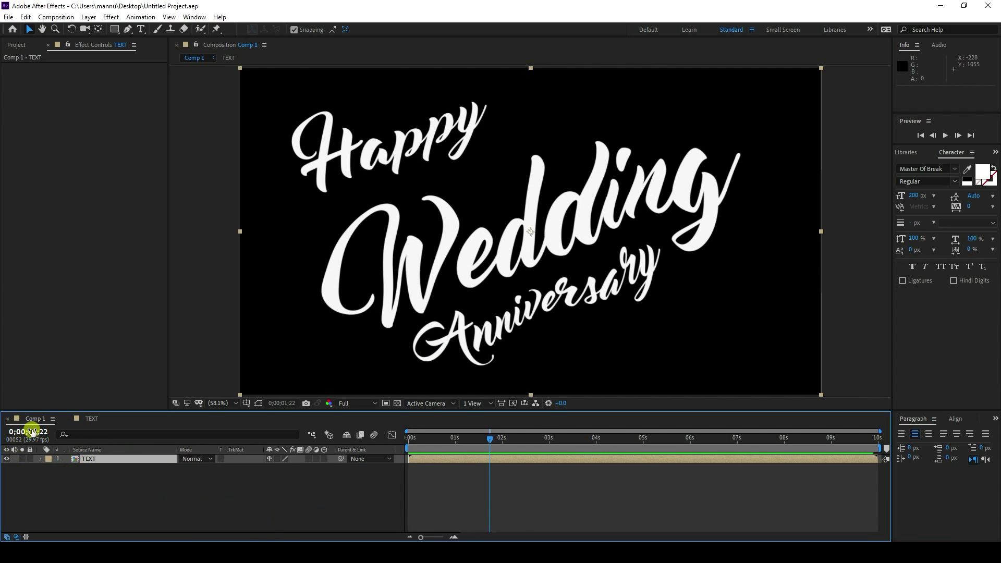
# Import HDRi.jpg and Starts.mov from the Desktop into the Project panel.
pyautogui.click(16, 45)
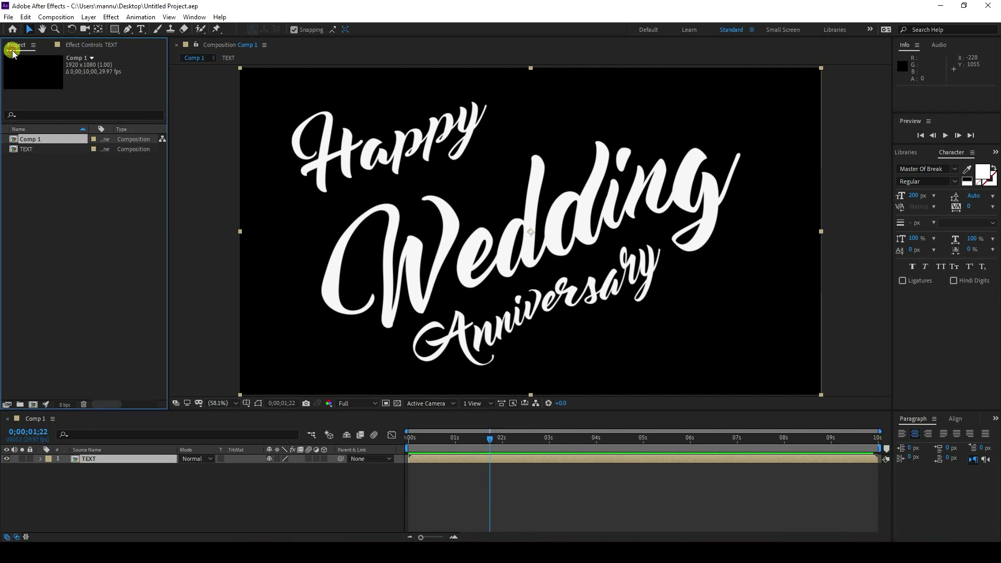
pyautogui.rightClick(51, 183)
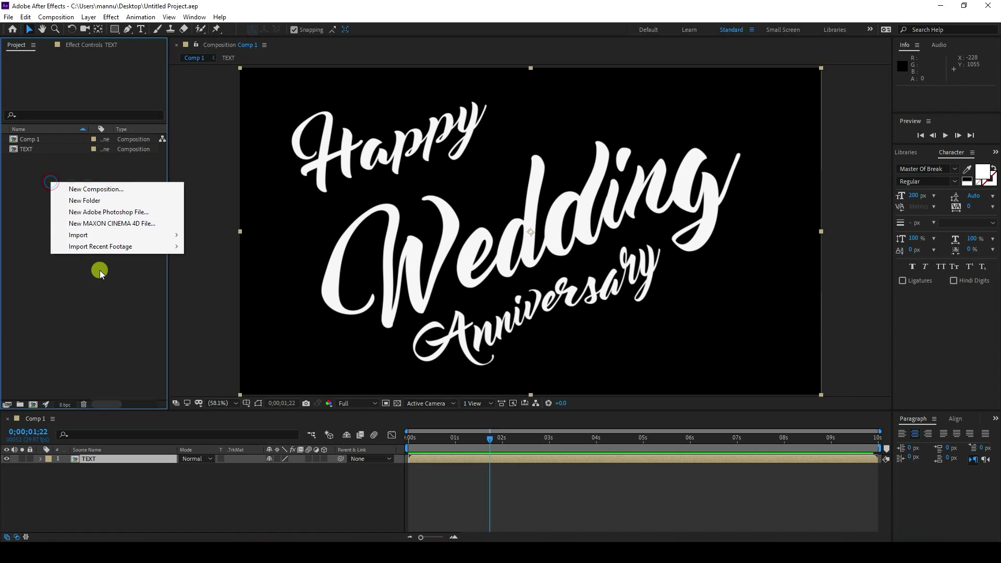
pyautogui.moveTo(95, 236)
pyautogui.click(207, 234)
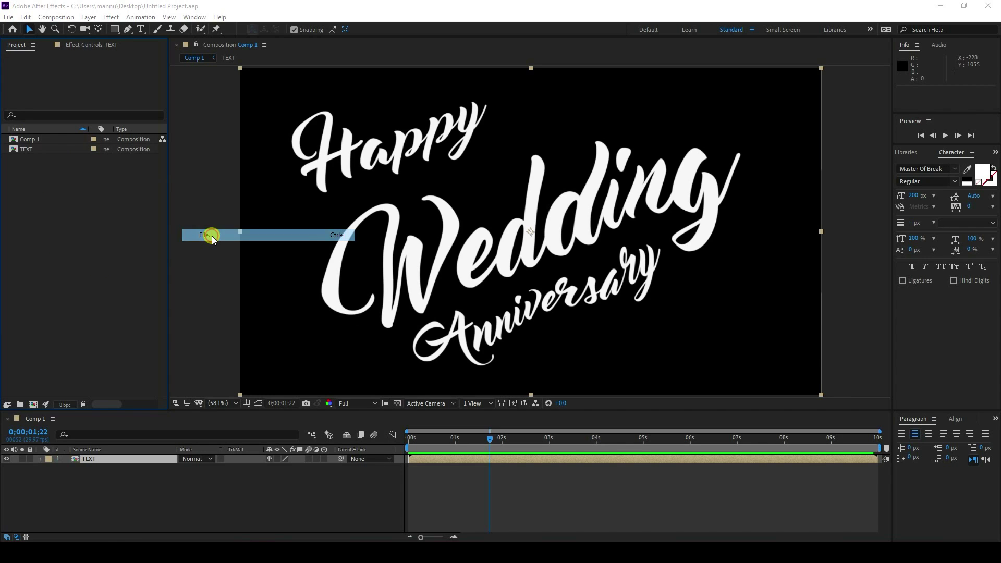
pyautogui.click(450, 245)
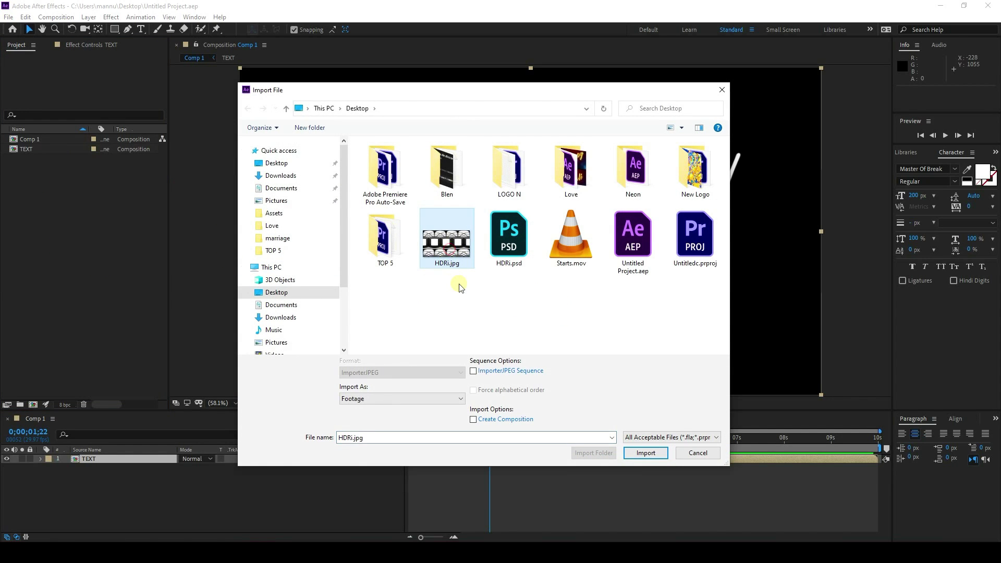
pyautogui.keyDown('ctrl'); pyautogui.click(569, 252); pyautogui.keyUp('ctrl')
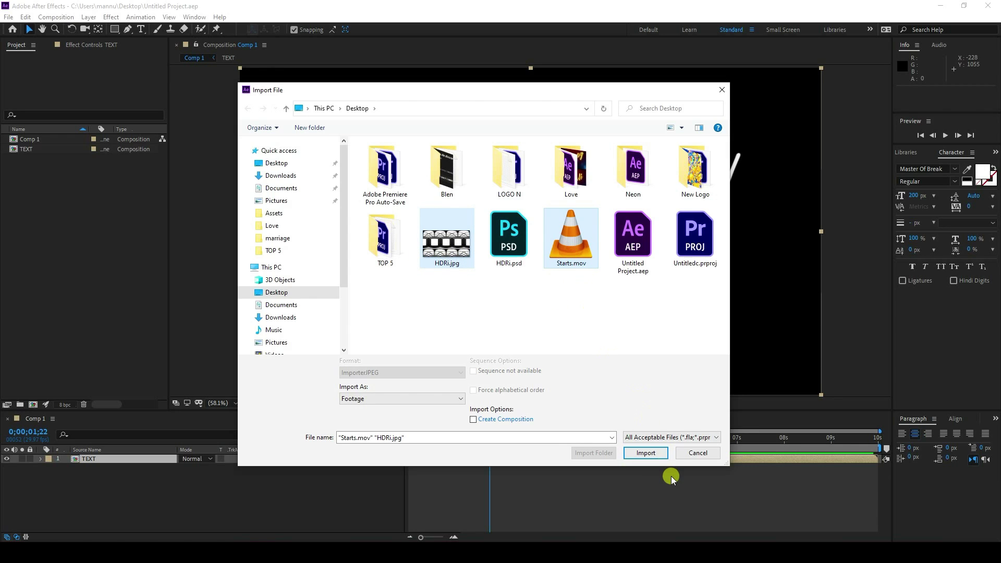
pyautogui.click(642, 453)
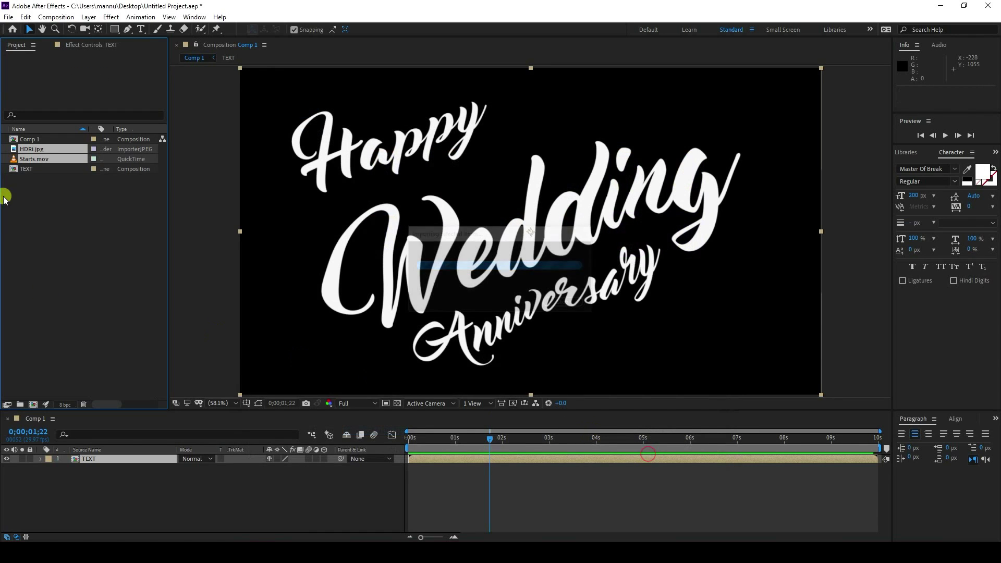
pyautogui.click(30, 151)
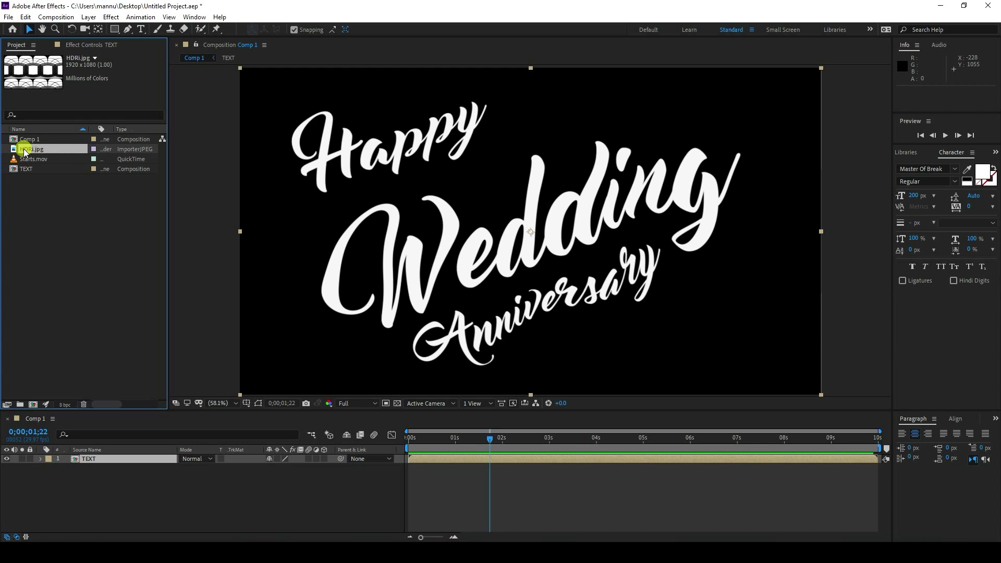
# Place HDRi.jpg below TEXT in Comp 1 and pre-compose it as 'HDRi', moving all attributes.
pyautogui.moveTo(32, 152); pyautogui.dragTo(134, 509)
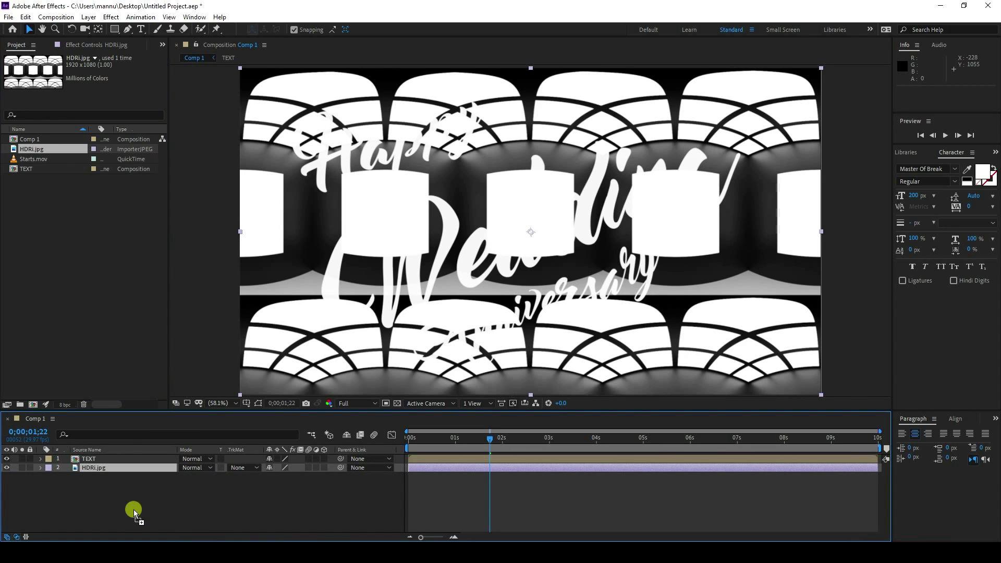
pyautogui.rightClick(105, 467)
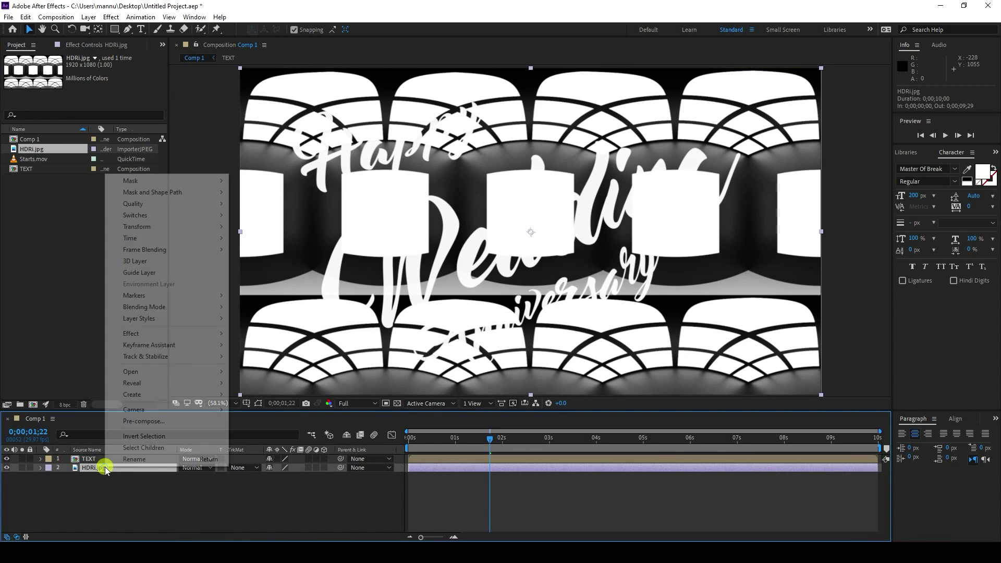
pyautogui.click(139, 422)
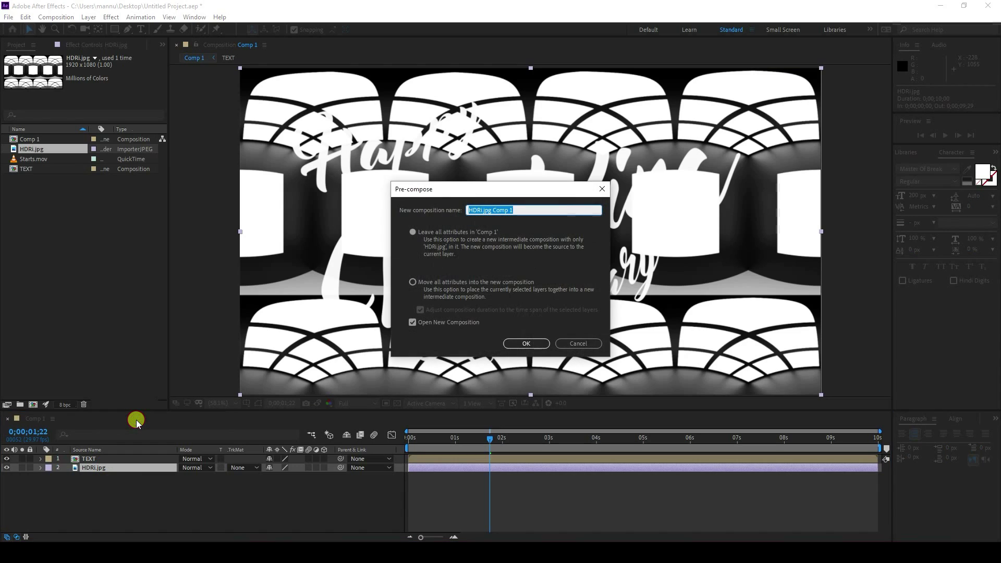
pyautogui.click(423, 283)
pyautogui.click(533, 208)
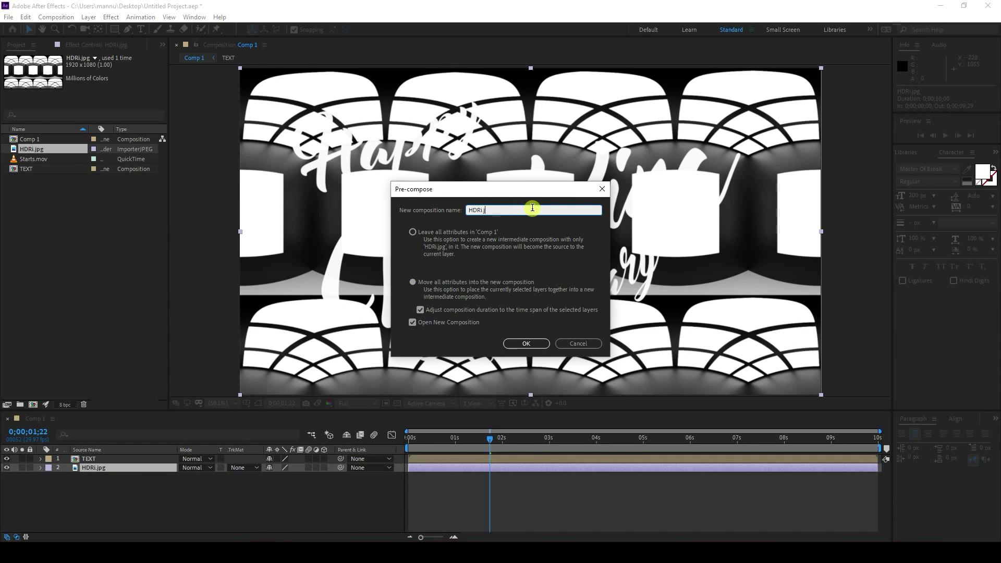
pyautogui.click(523, 343)
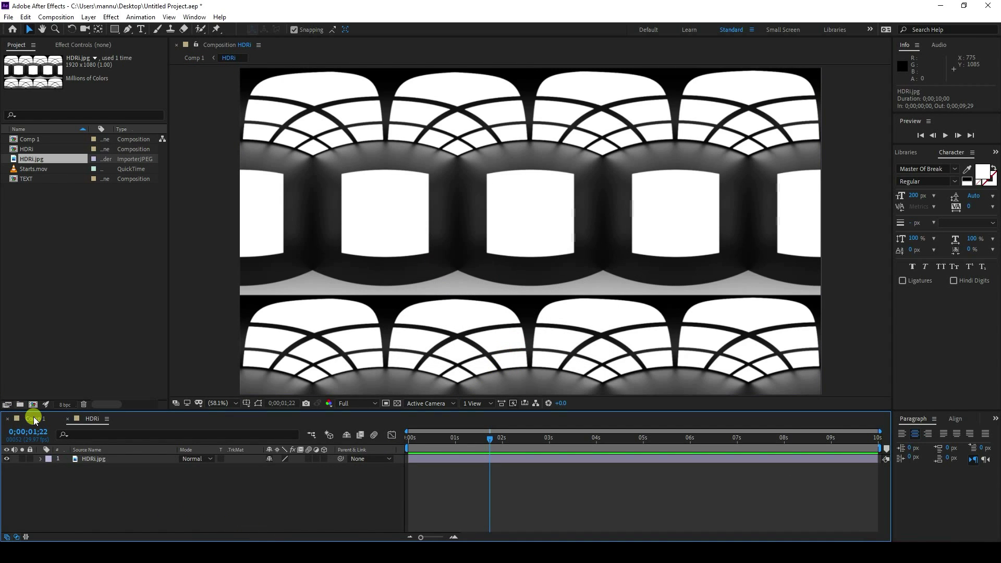
pyautogui.click(99, 459)
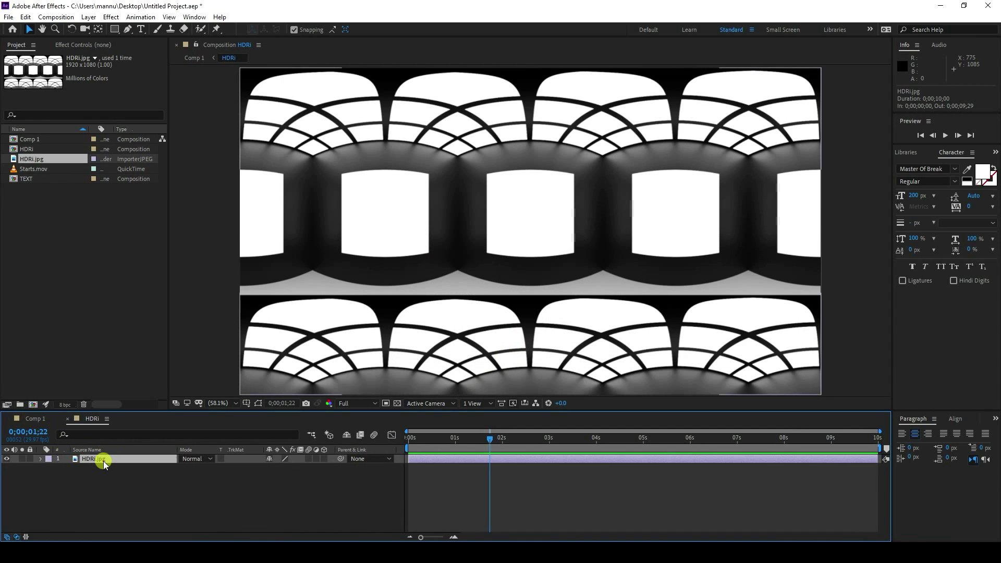
# Apply the Motion Tile effect to the HDRi.jpg layer.
pyautogui.click(995, 155)
pyautogui.click(899, 163)
pyautogui.write('motion')
pyautogui.click(937, 230)
pyautogui.moveTo(937, 230); pyautogui.dragTo(119, 464)
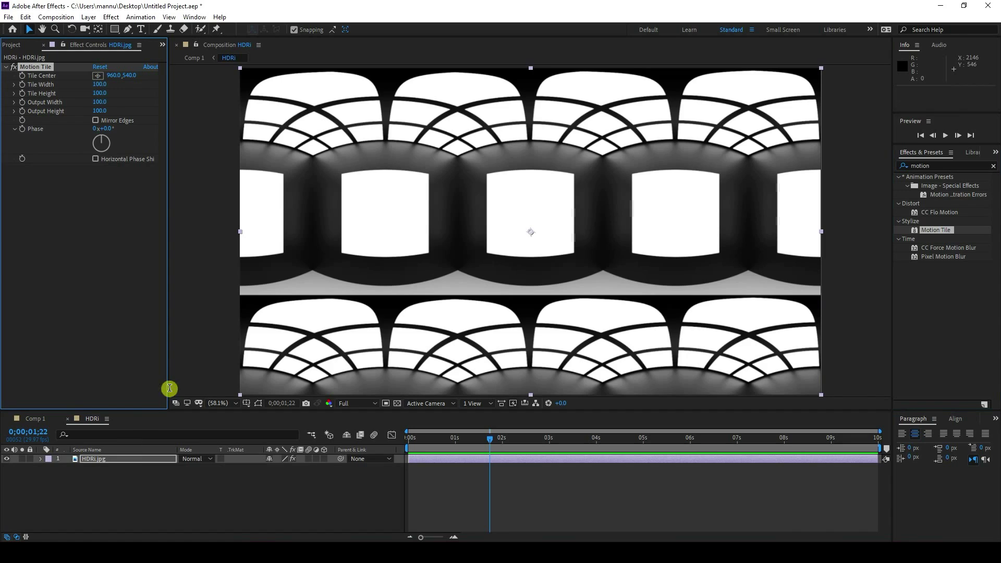
# Keyframe Tile Center from 960,540 at the start to 2400,540 at the end, then preview.
pyautogui.moveTo(489, 442); pyautogui.dragTo(234, 487)
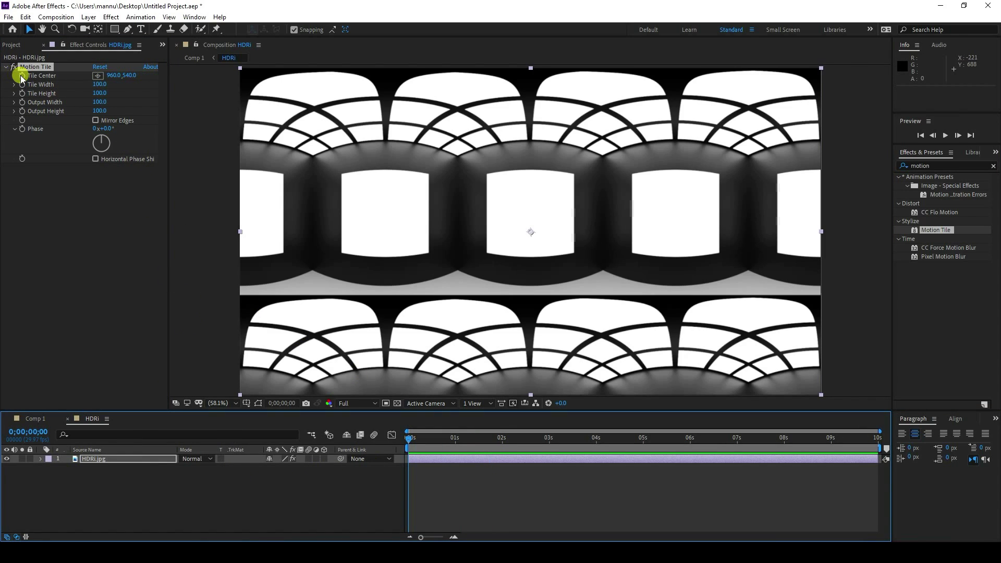
pyautogui.click(22, 77)
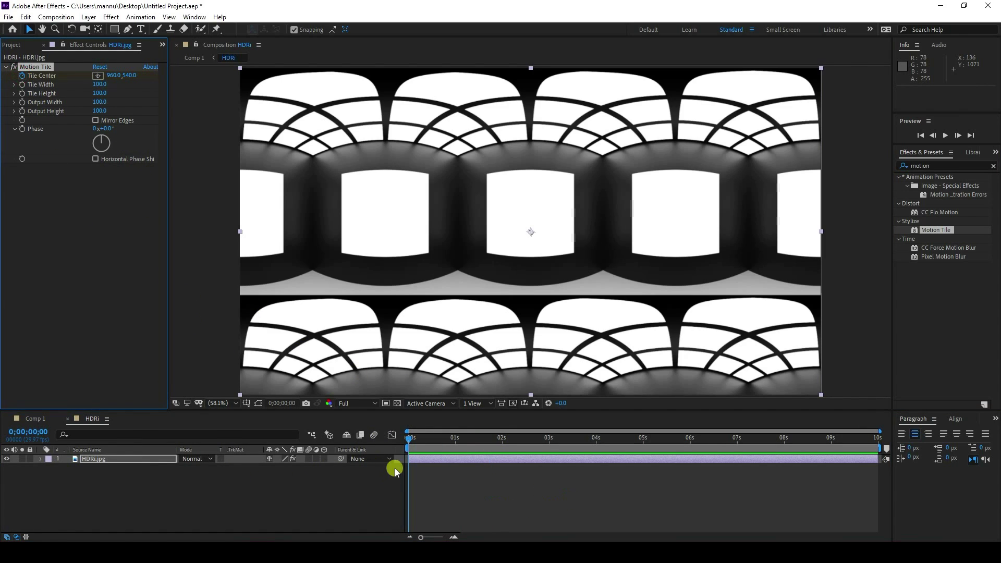
pyautogui.moveTo(413, 437); pyautogui.dragTo(996, 450)
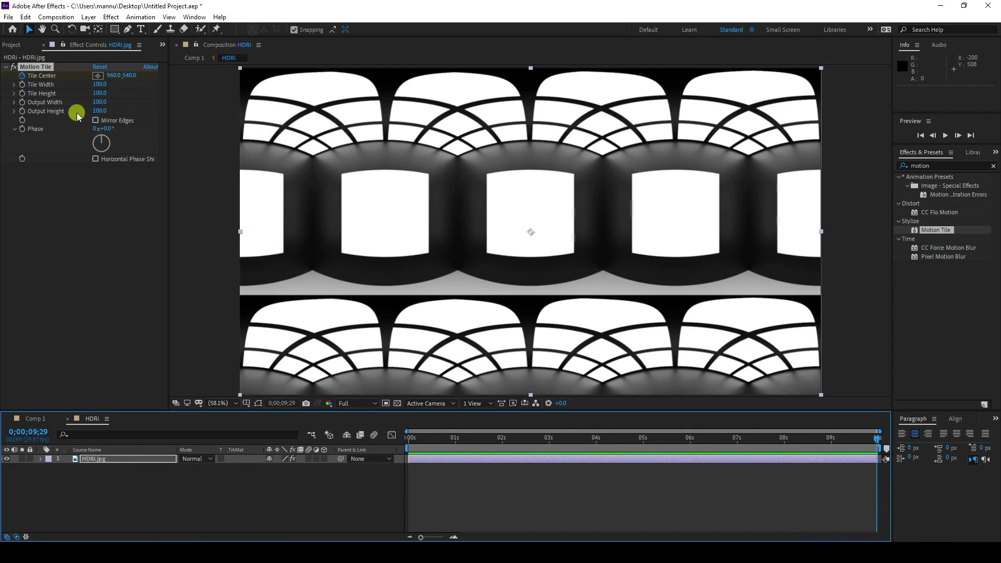
pyautogui.moveTo(114, 76); pyautogui.dragTo(983, 211)
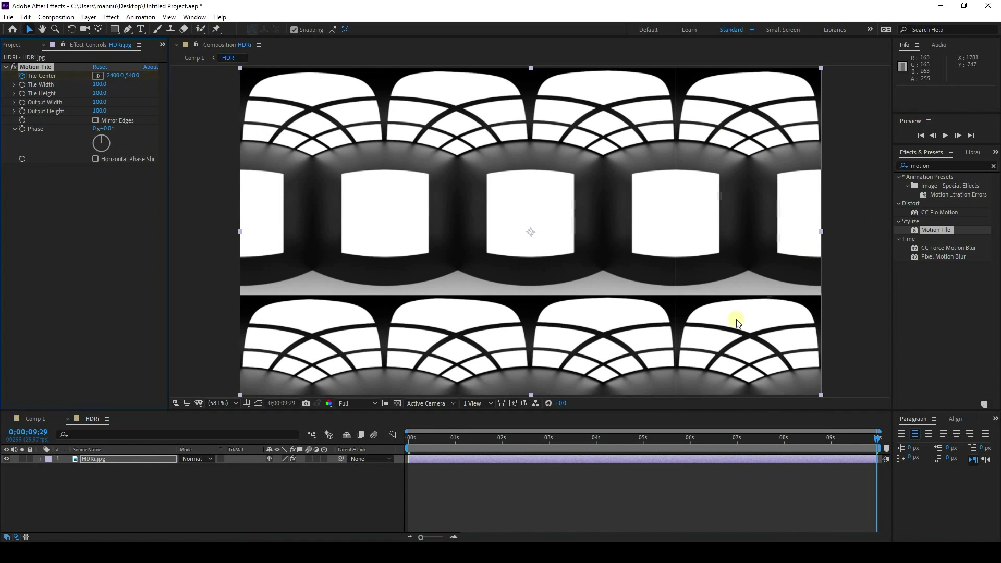
pyautogui.moveTo(422, 438); pyautogui.dragTo(408, 438)
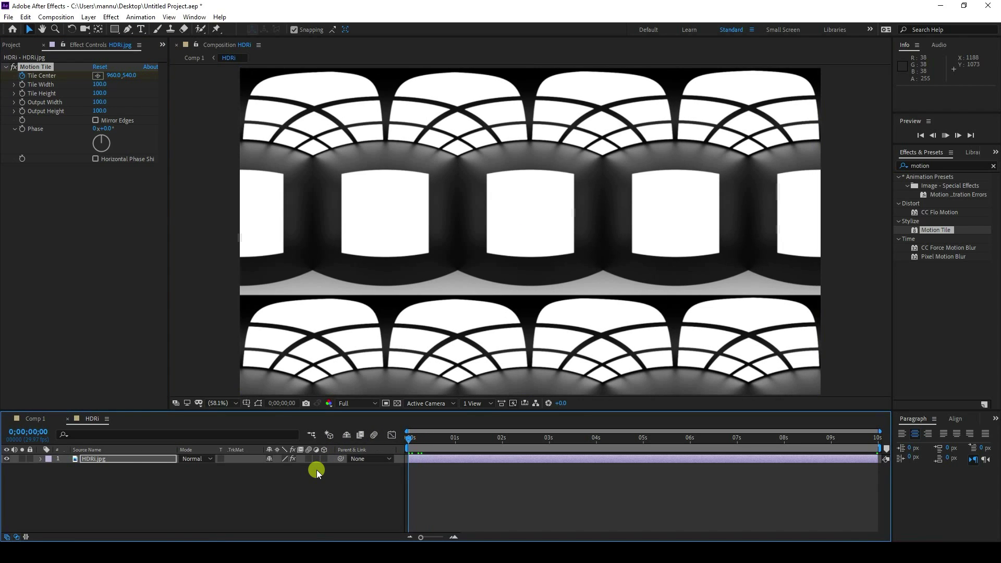
pyautogui.press('space')
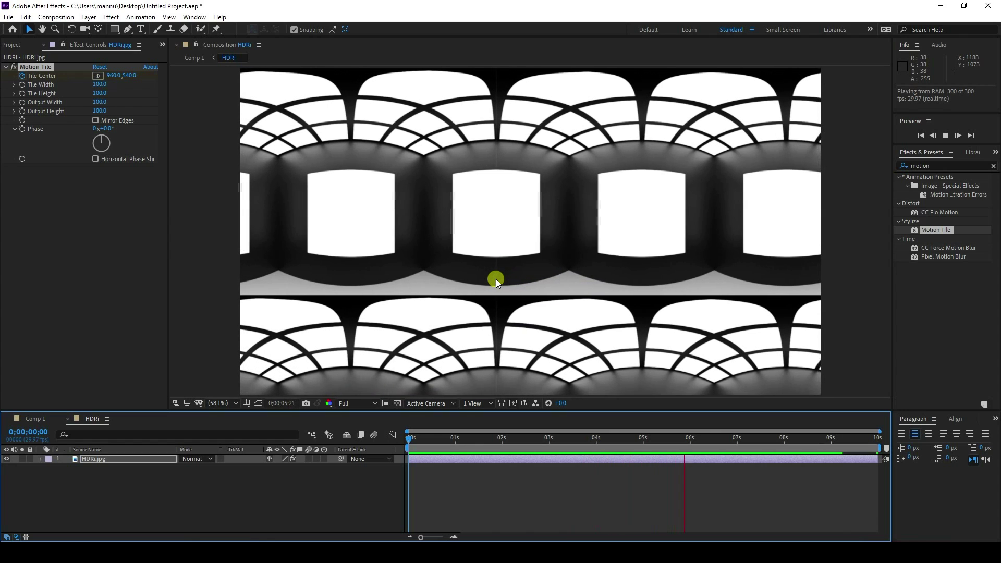
# In Comp 1, set the HDRi layer's Track Matte to Alpha Matte "TEXT".
pyautogui.click(496, 280)
pyautogui.click(29, 420)
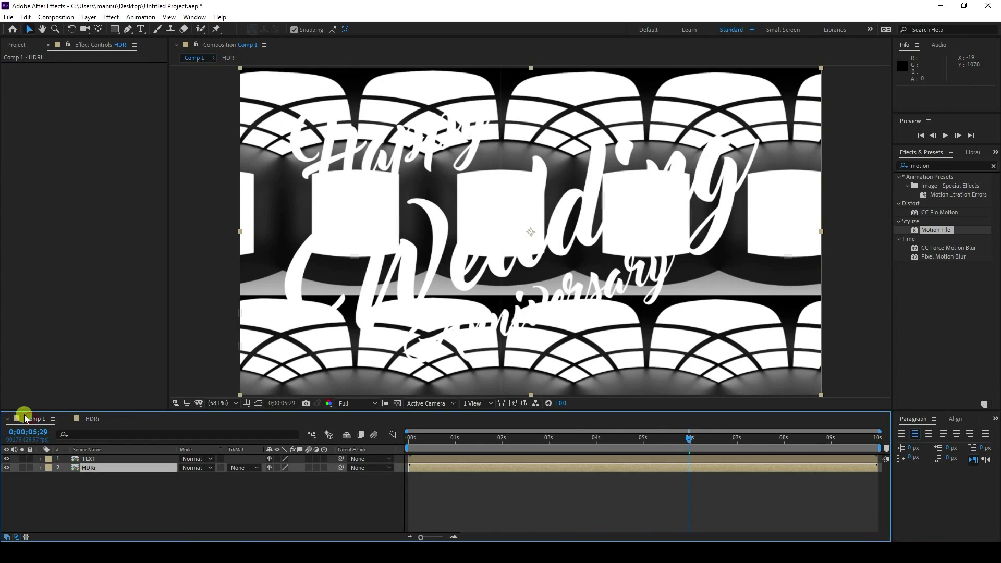
pyautogui.click(246, 471)
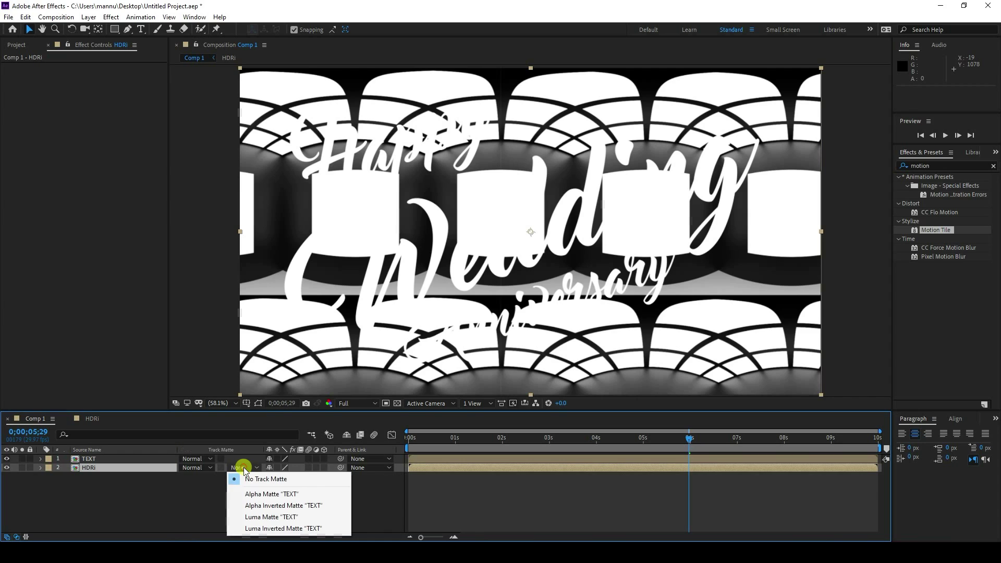
pyautogui.click(264, 495)
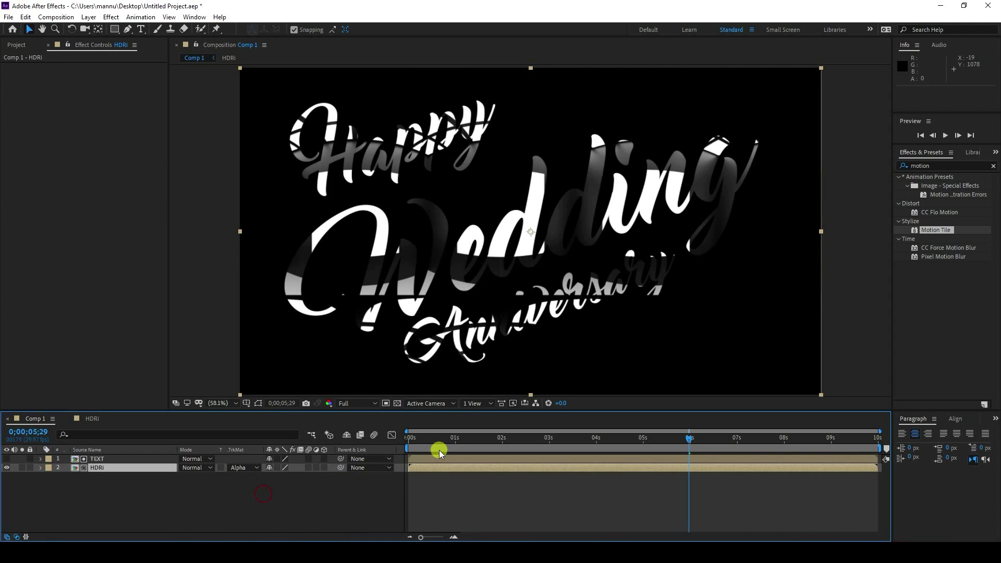
# Preview the comp from the start and save the project.
pyautogui.press('Home')
pyautogui.press('space')
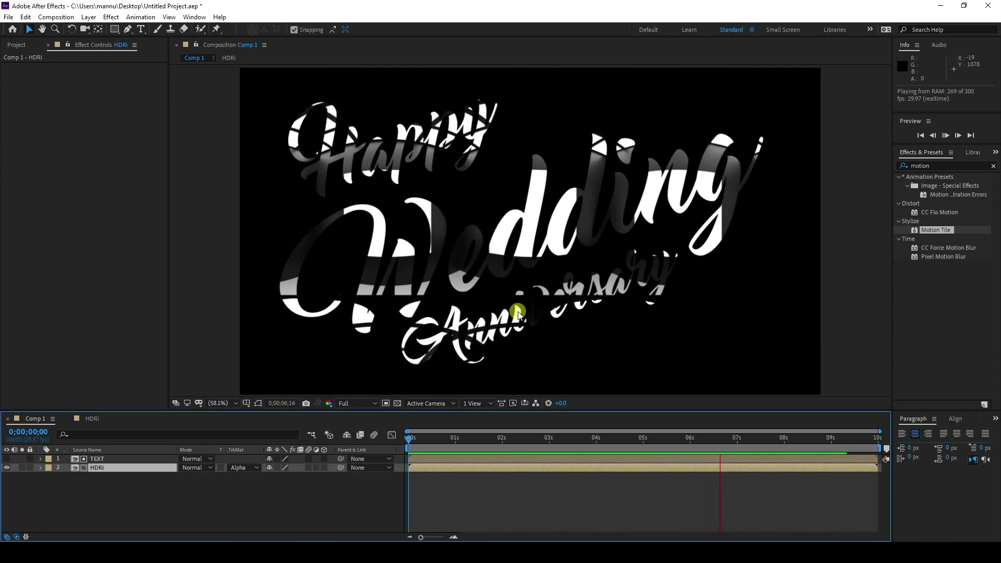
pyautogui.press('space')
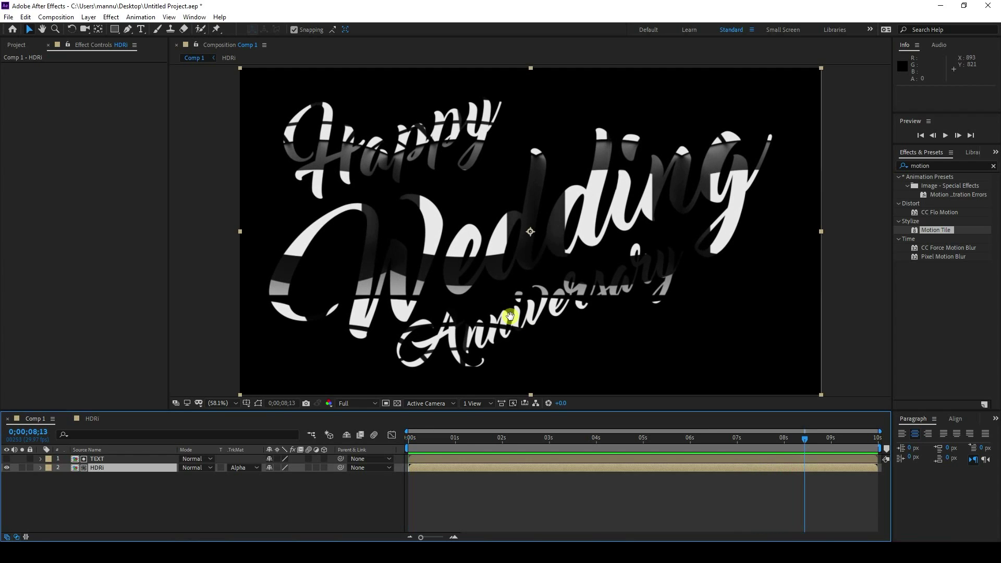
pyautogui.hotkey('ctrl', 's')
# Apply the CC Glass effect to the HDRi layer.
pyautogui.click(994, 167)
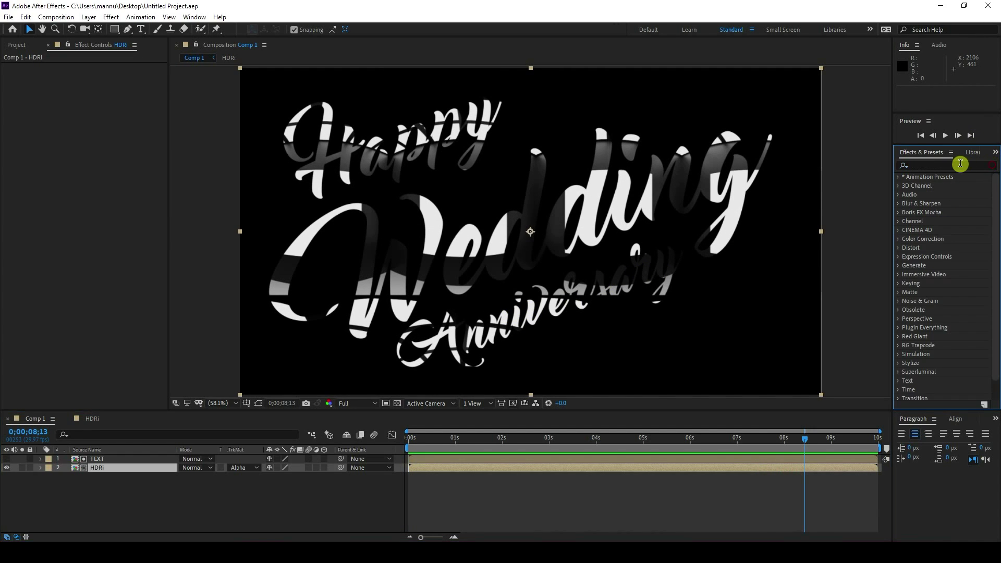
pyautogui.write('cc gla')
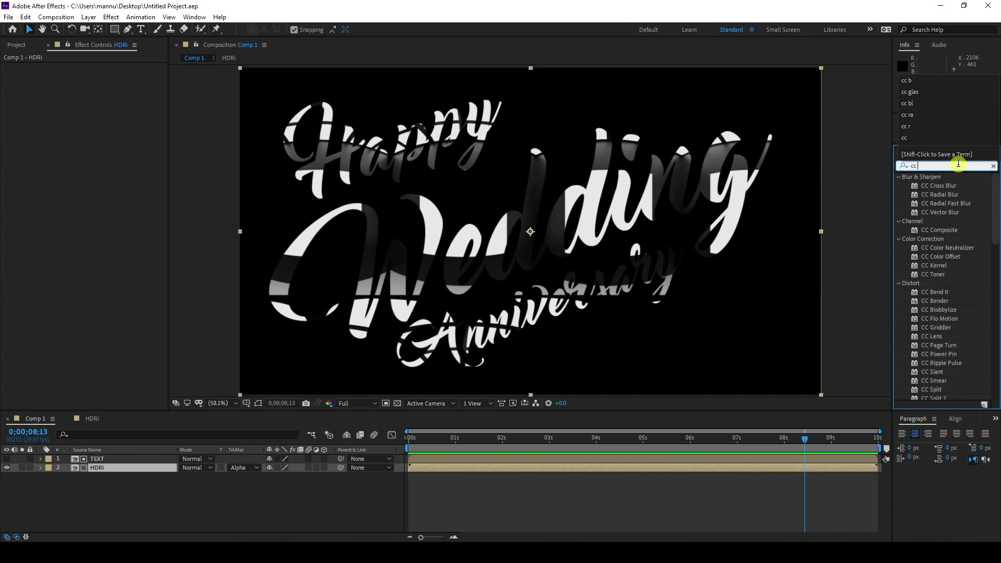
pyautogui.click(926, 187)
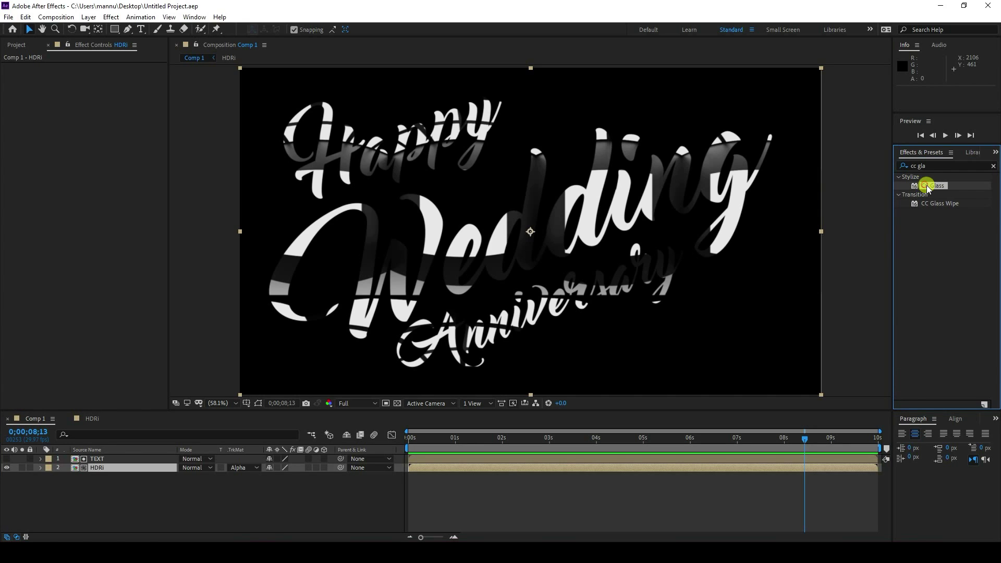
pyautogui.moveTo(944, 188); pyautogui.dragTo(103, 472)
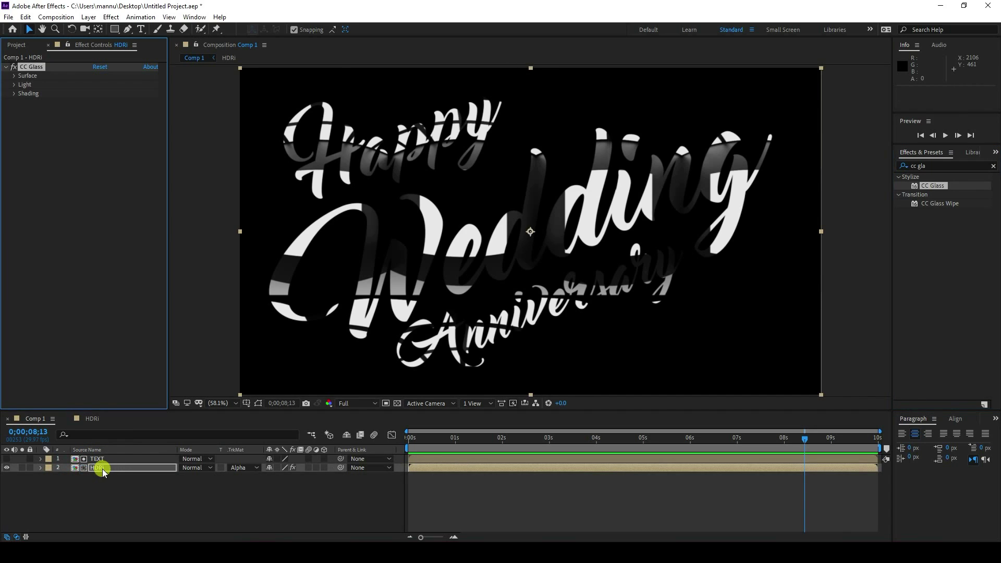
# Set CC Glass Surface > Bump Map to the TEXT layer.
pyautogui.click(14, 76)
pyautogui.click(107, 84)
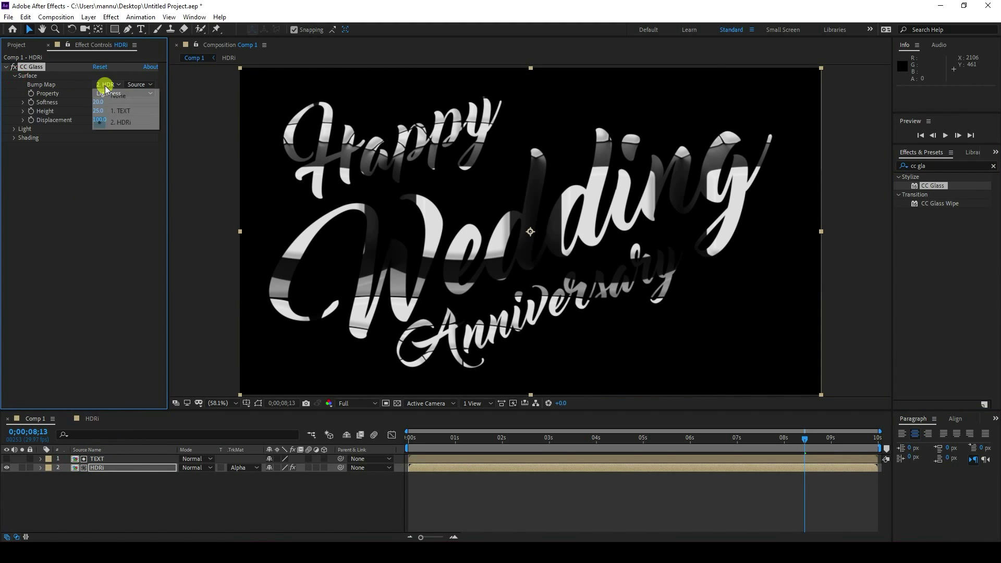
pyautogui.click(124, 113)
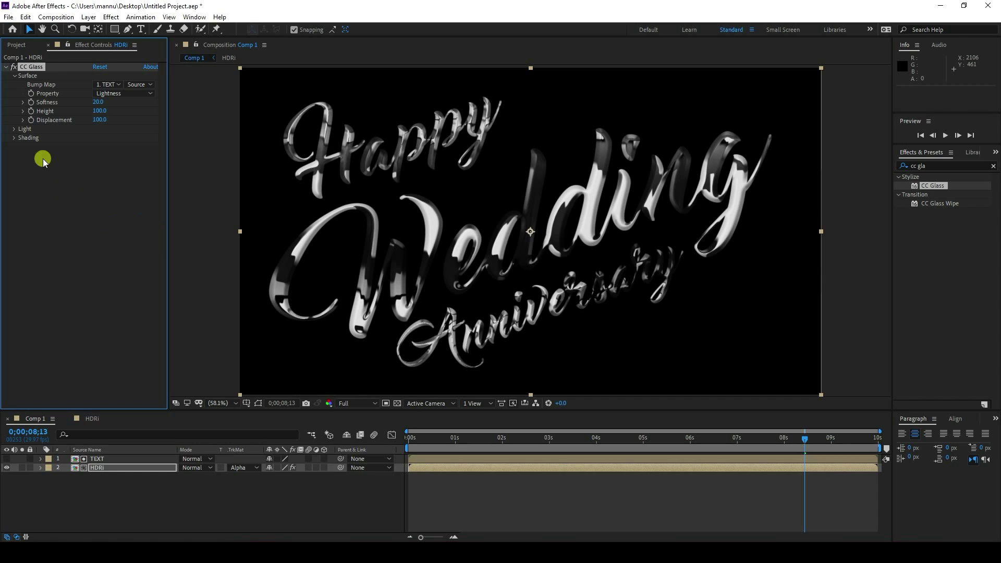
pyautogui.click(6, 67)
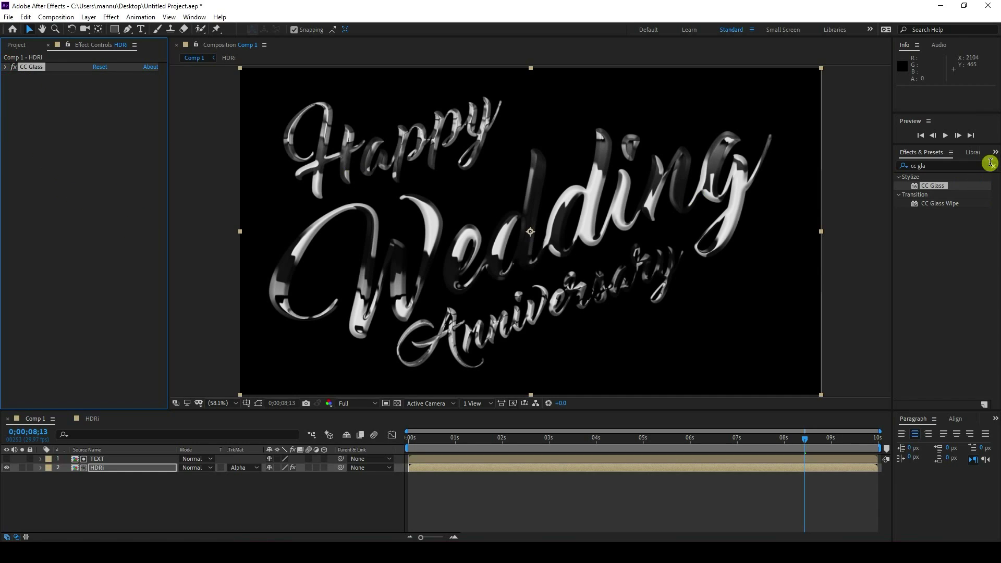
pyautogui.click(961, 166)
pyautogui.press('BackSpace')
pyautogui.press('BackSpace')
pyautogui.press('BackSpace')
# Apply CC Blobbylize to the HDRi layer with TEXT as its blob layer.
pyautogui.write('bl')
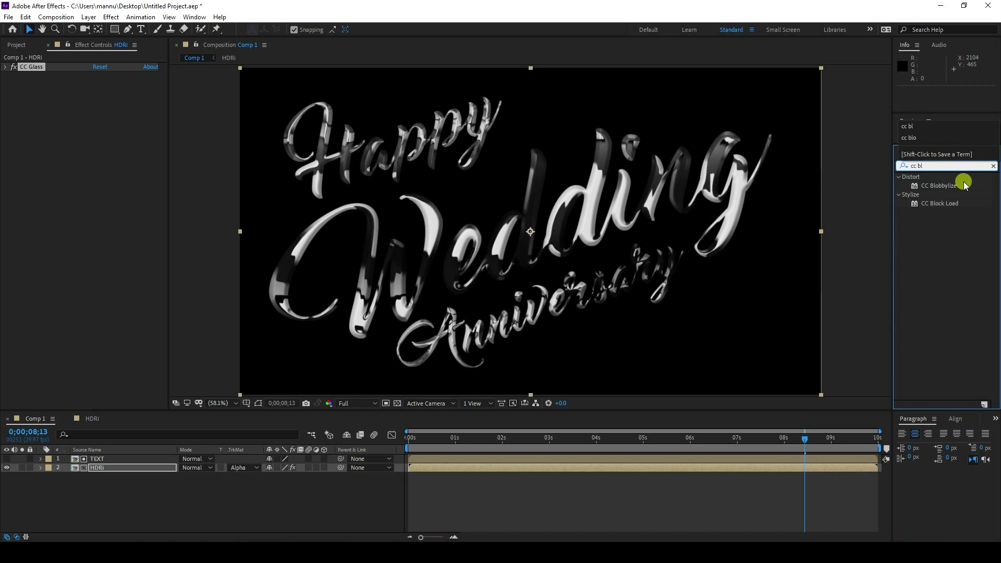
pyautogui.click(948, 186)
pyautogui.moveTo(959, 188); pyautogui.dragTo(104, 308)
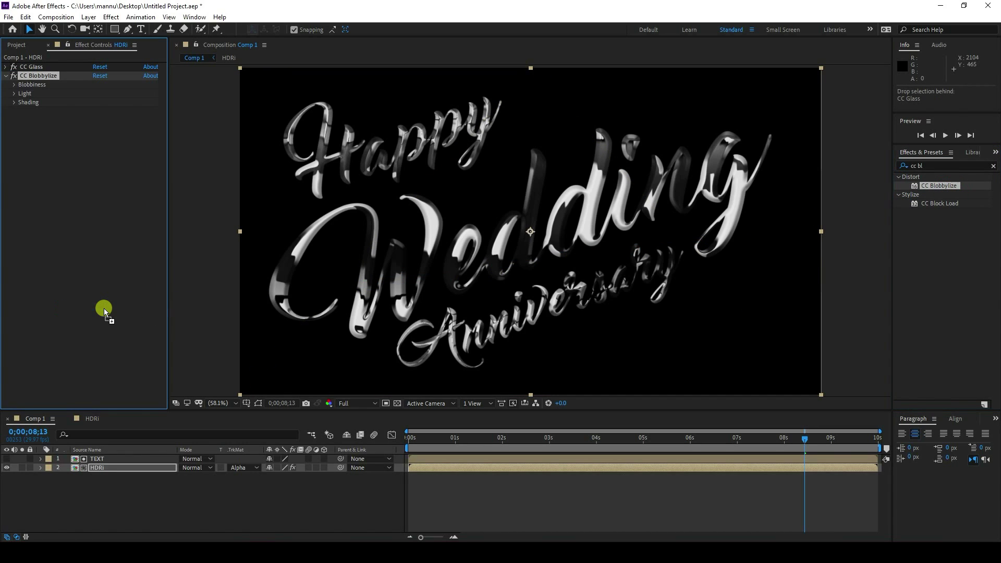
pyautogui.click(14, 85)
pyautogui.click(108, 93)
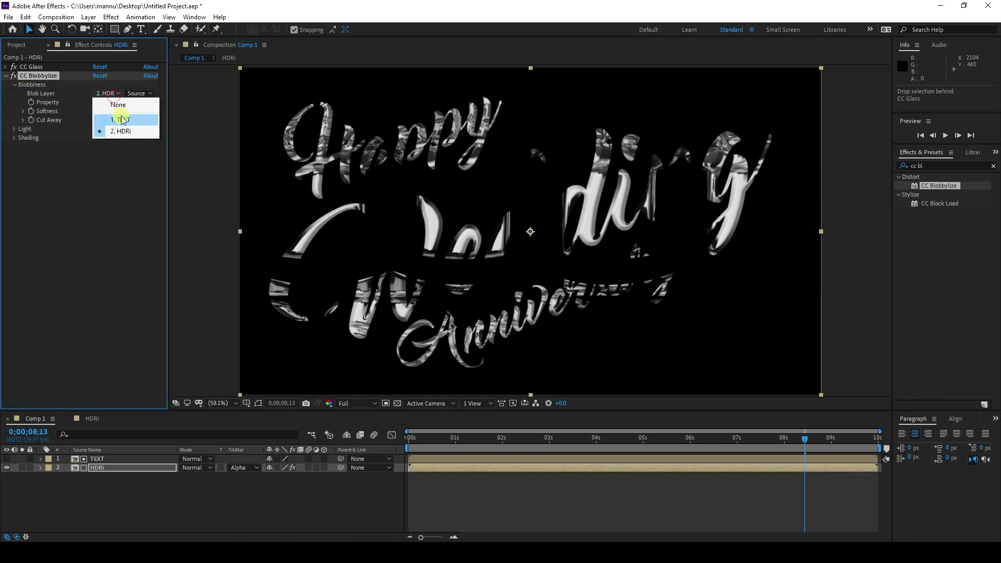
pyautogui.click(125, 120)
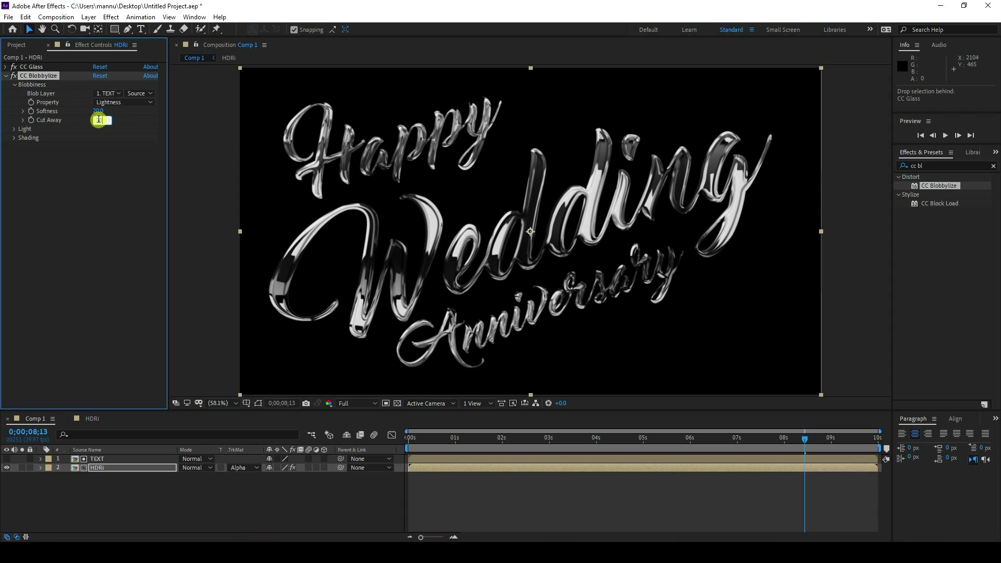
# Preview the liquid chrome lettering from the start.
pyautogui.click(501, 515)
pyautogui.click(436, 450)
pyautogui.press('Home')
pyautogui.click(436, 500)
pyautogui.press('space')
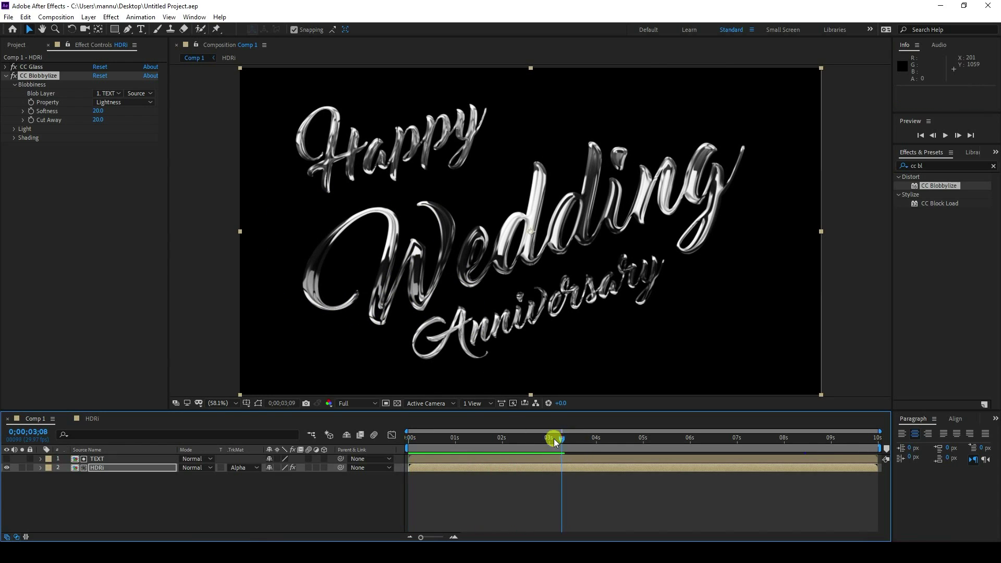
pyautogui.press('space')
pyautogui.press('space')
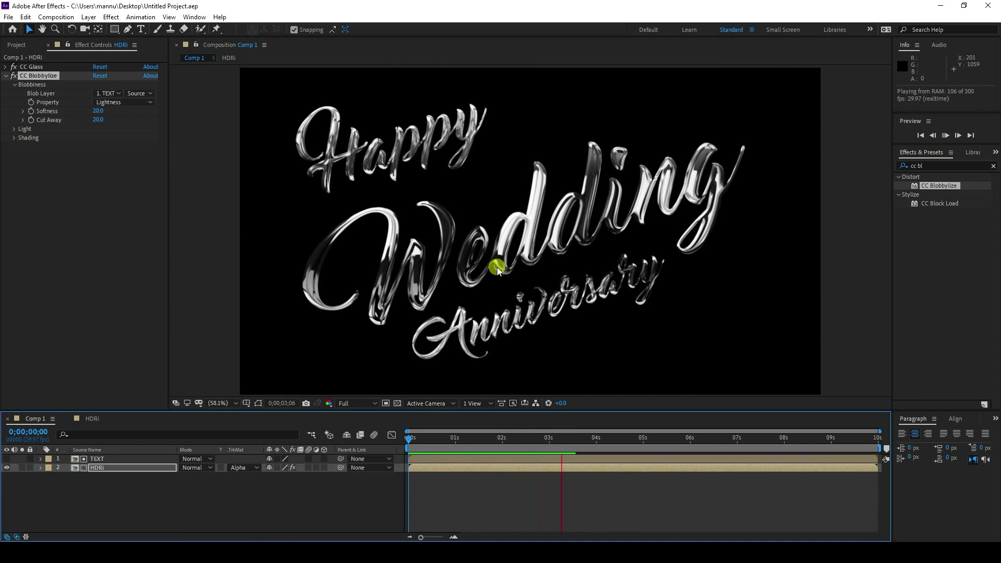
pyautogui.press('space')
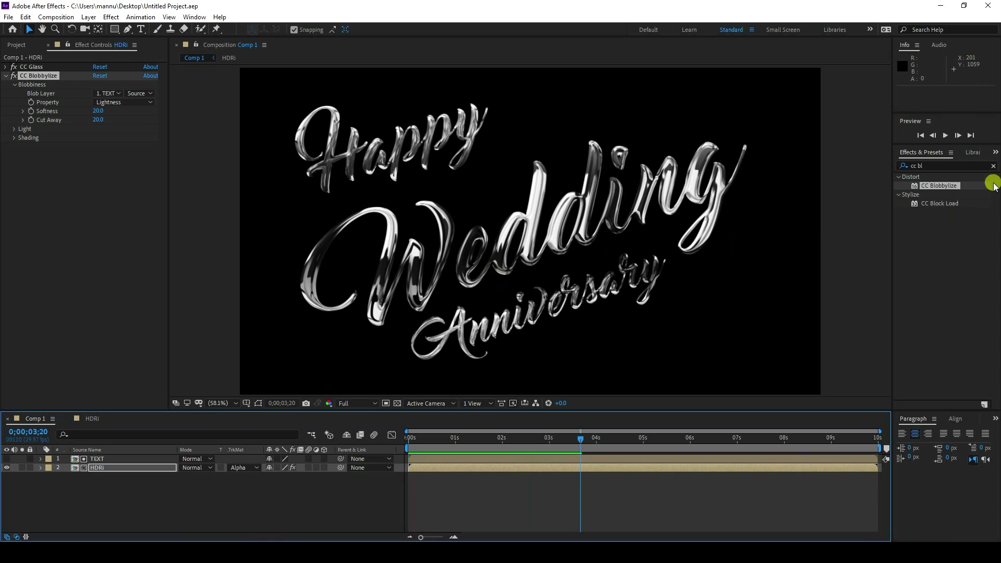
pyautogui.click(993, 166)
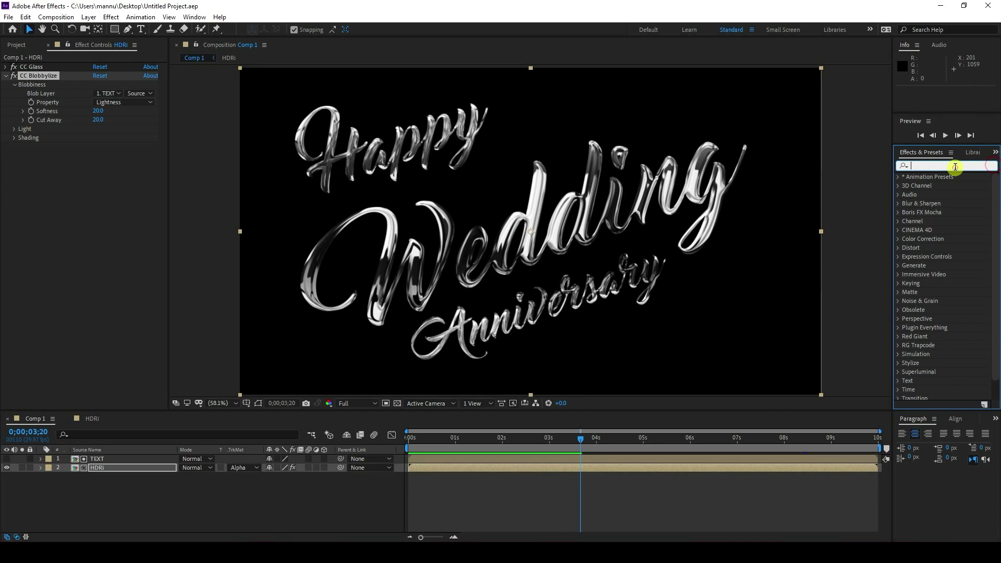
# Apply Tint to HDRi and set Map White To gold FFC640 (H 42, S 75).
pyautogui.write('tint')
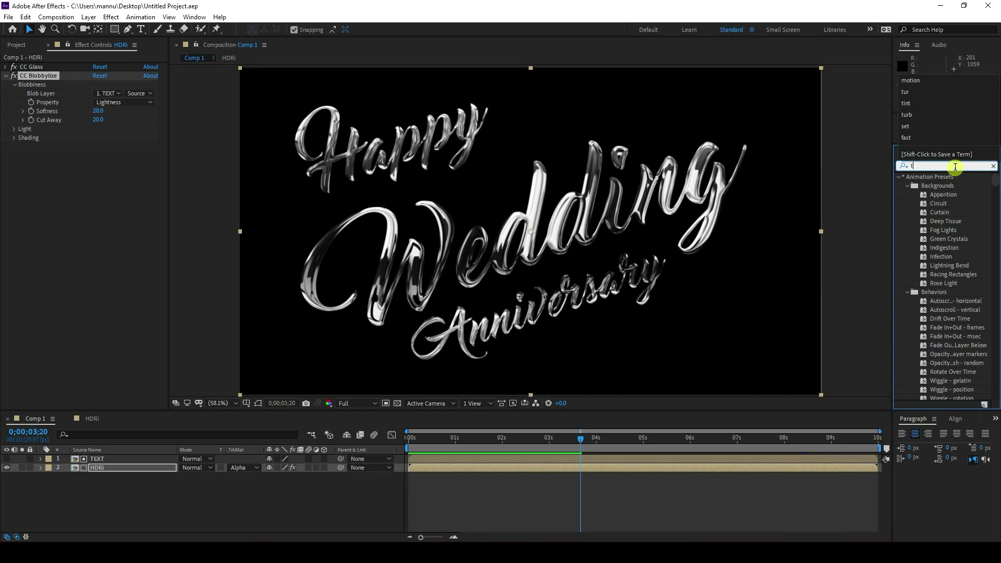
pyautogui.moveTo(922, 218); pyautogui.dragTo(107, 470)
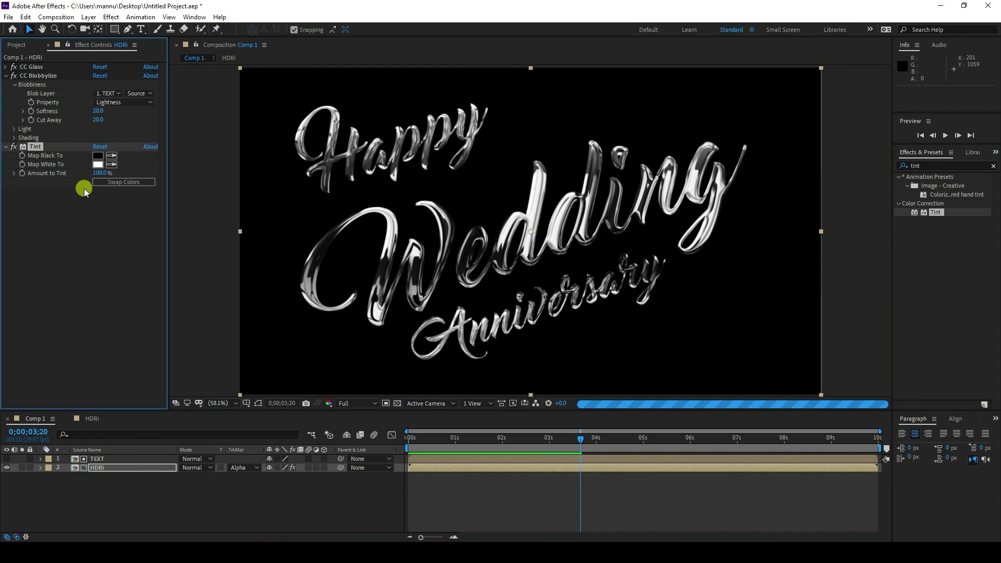
pyautogui.click(97, 165)
pyautogui.click(318, 212)
pyautogui.write('42')
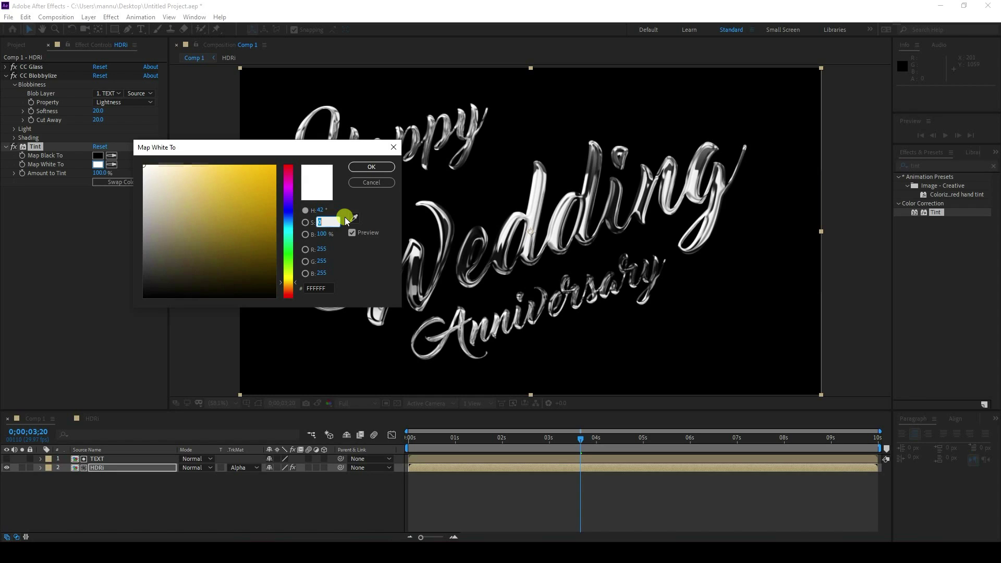
pyautogui.write('75')
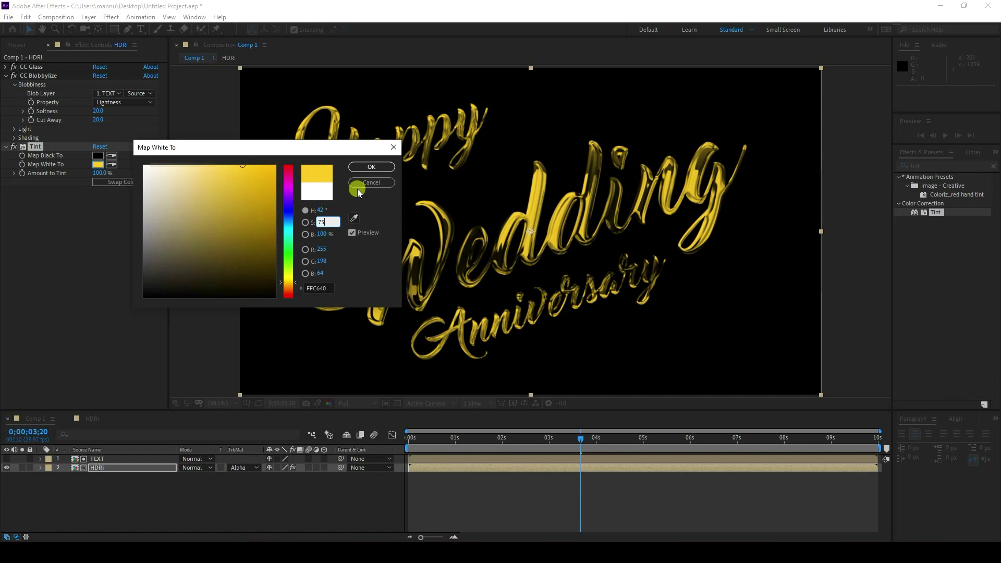
pyautogui.click(372, 168)
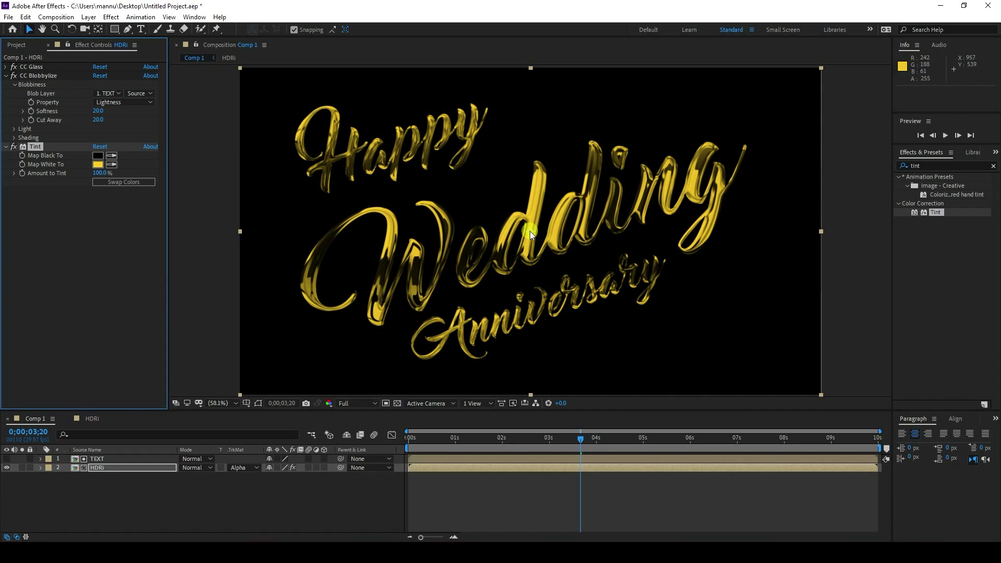
# Create a new adjustment layer at the top of the layer stack.
pyautogui.rightClick(110, 509)
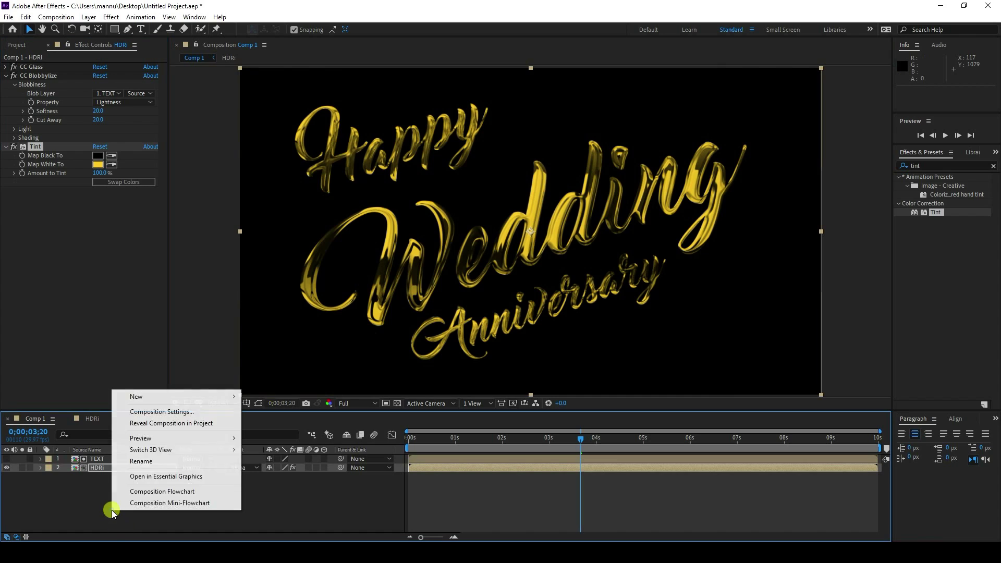
pyautogui.moveTo(229, 396)
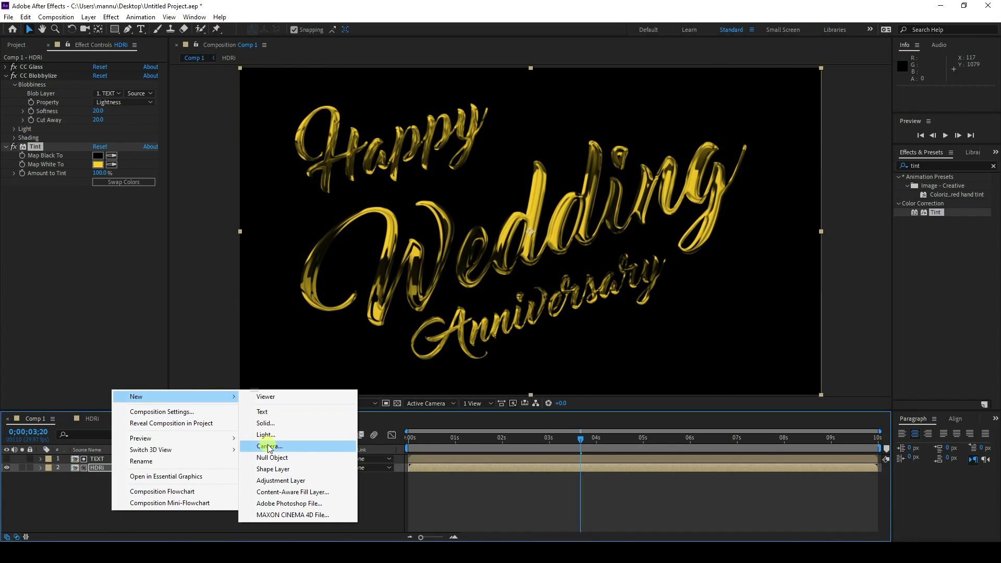
pyautogui.click(292, 480)
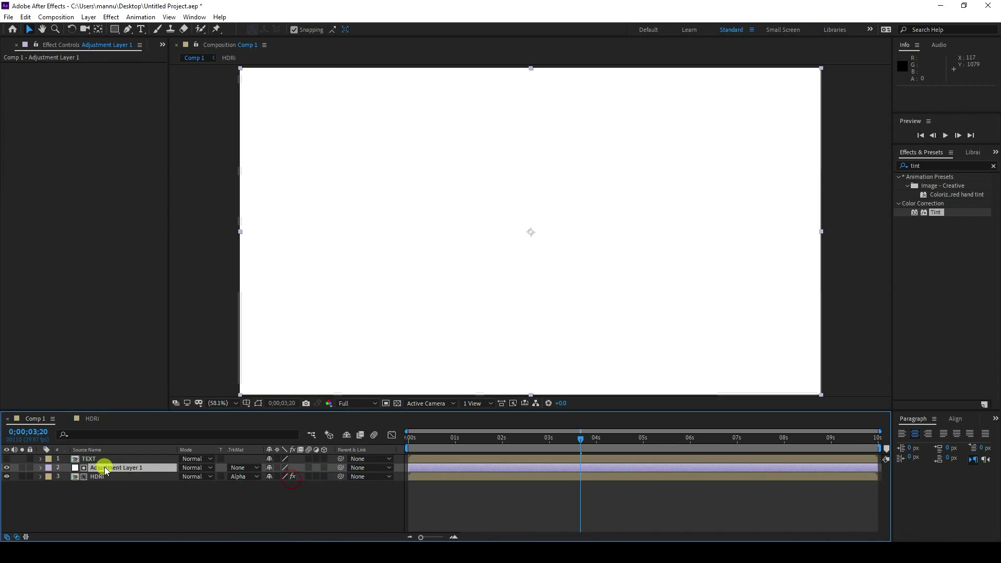
pyautogui.moveTo(103, 467); pyautogui.dragTo(105, 458)
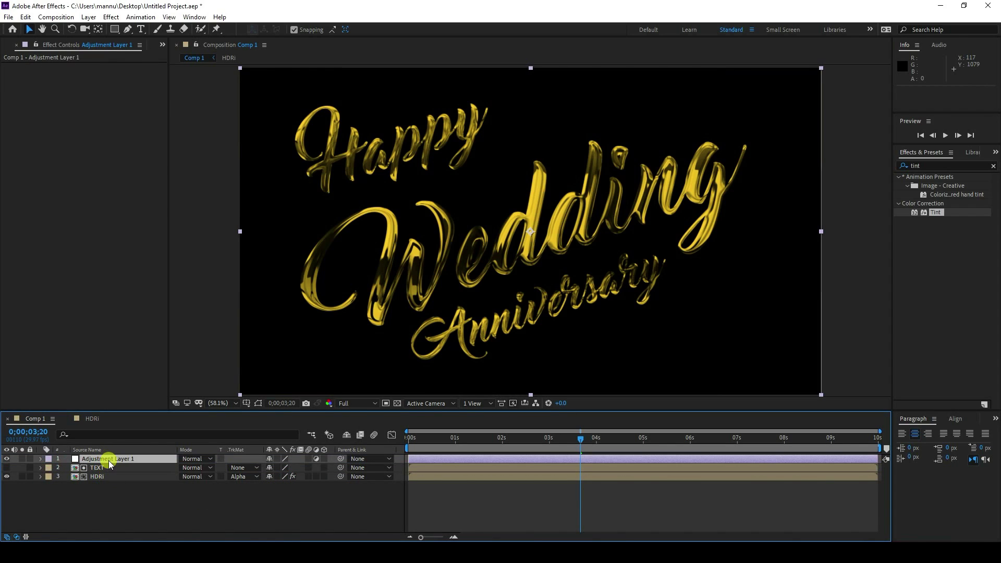
# Apply Curves to Adjustment Layer 1 and pull the curve sharply up to brighten.
pyautogui.click(992, 167)
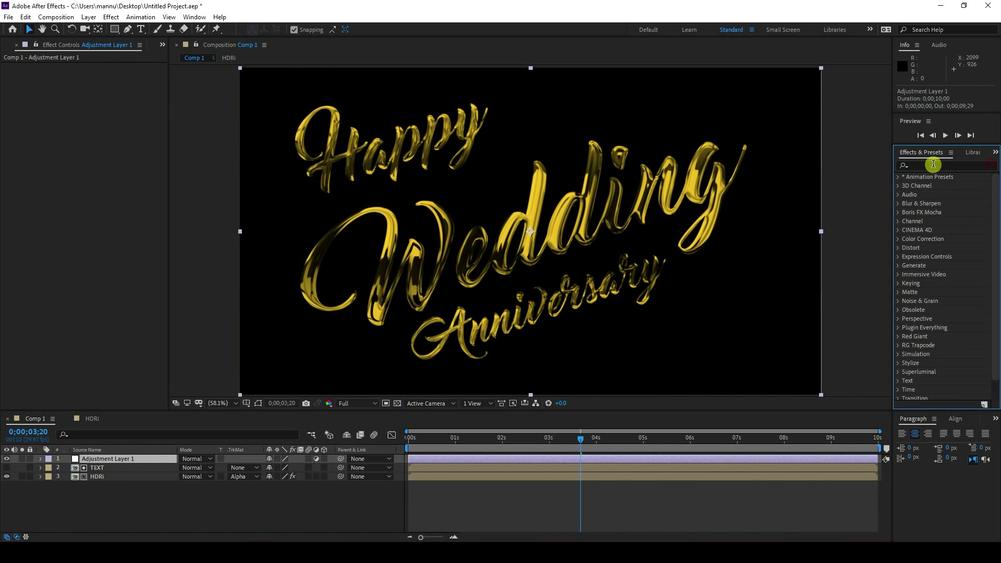
pyautogui.write('cur')
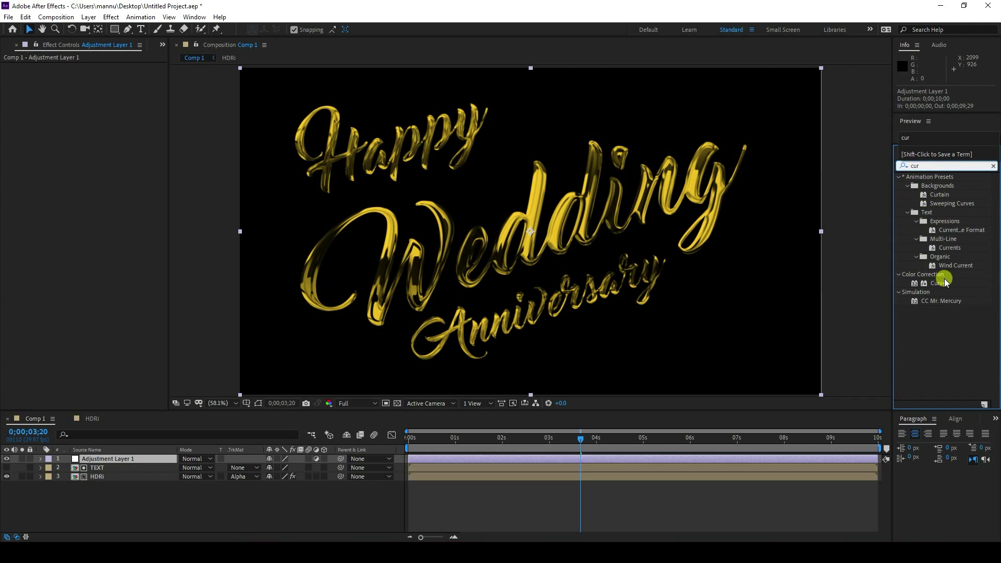
pyautogui.moveTo(939, 284); pyautogui.dragTo(125, 463)
pyautogui.moveTo(117, 148); pyautogui.dragTo(71, 108)
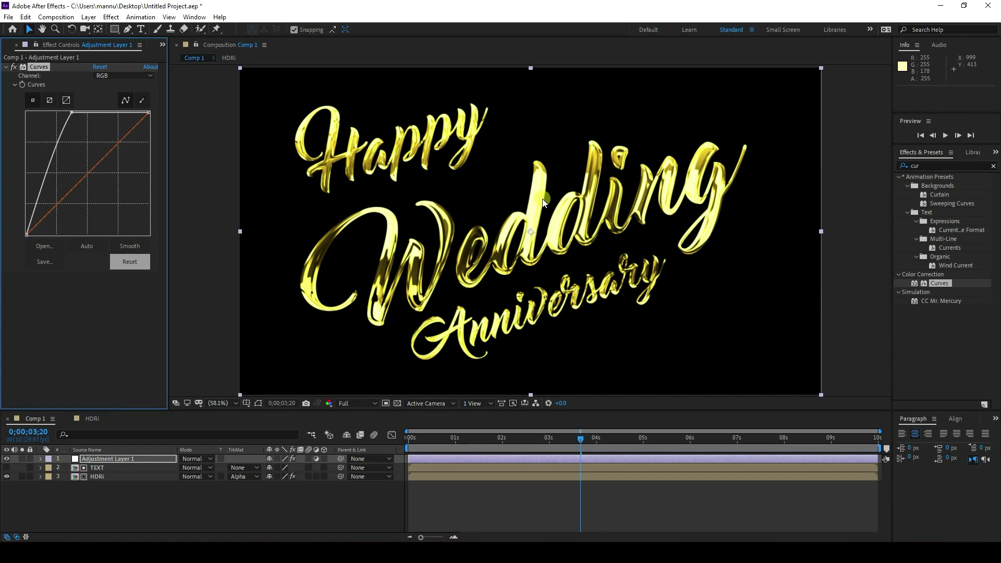
pyautogui.click(105, 511)
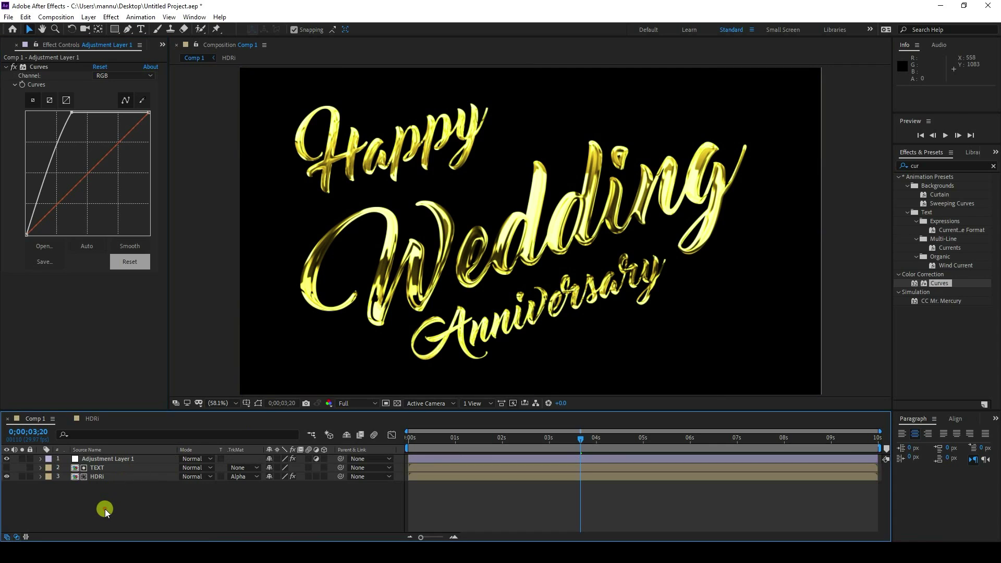
pyautogui.click(993, 166)
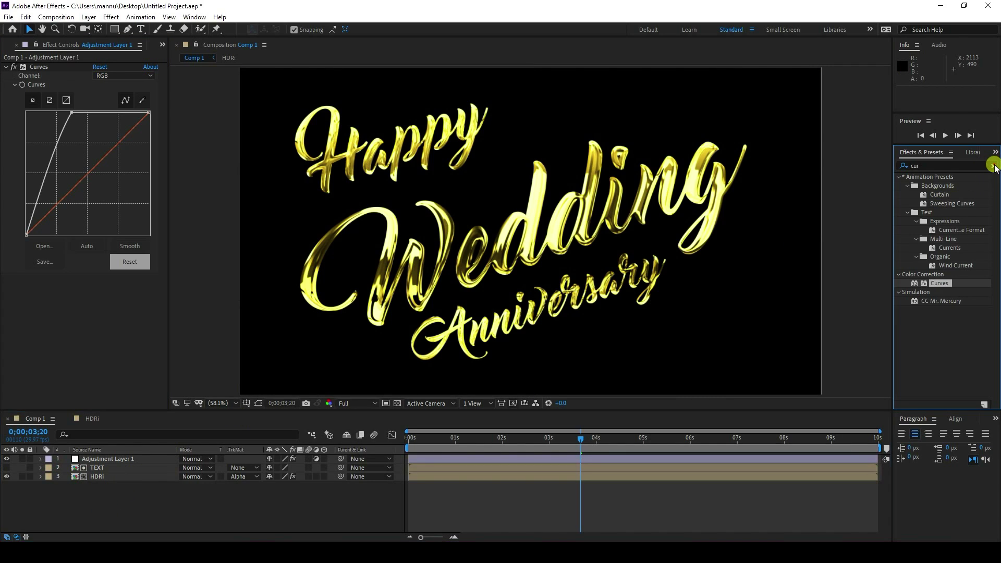
# Add Glow to Adjustment Layer 1 with 100% threshold and radius 100, then preview from the start.
pyautogui.click(954, 164)
pyautogui.write('glow')
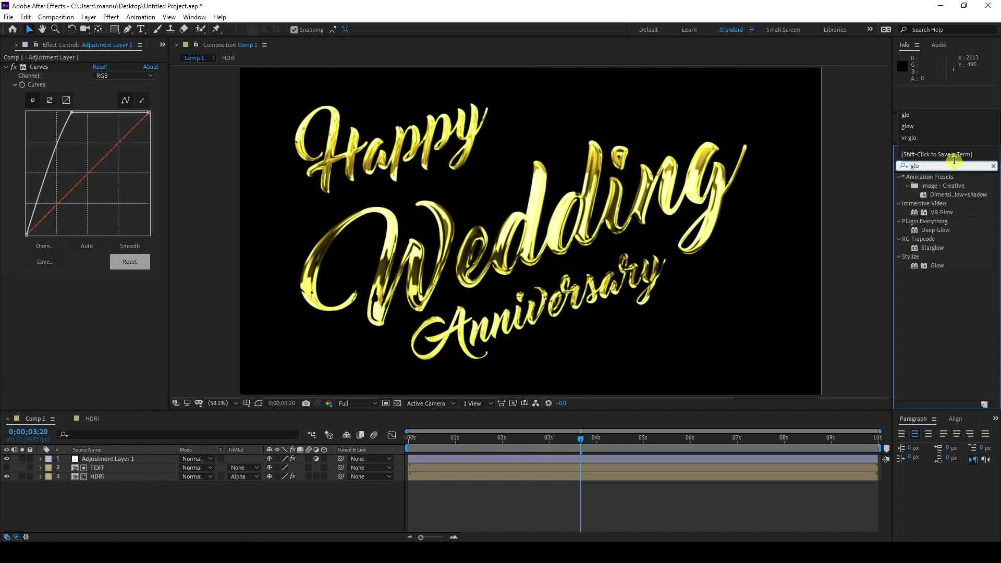
pyautogui.click(933, 264)
pyautogui.moveTo(935, 265); pyautogui.dragTo(117, 458)
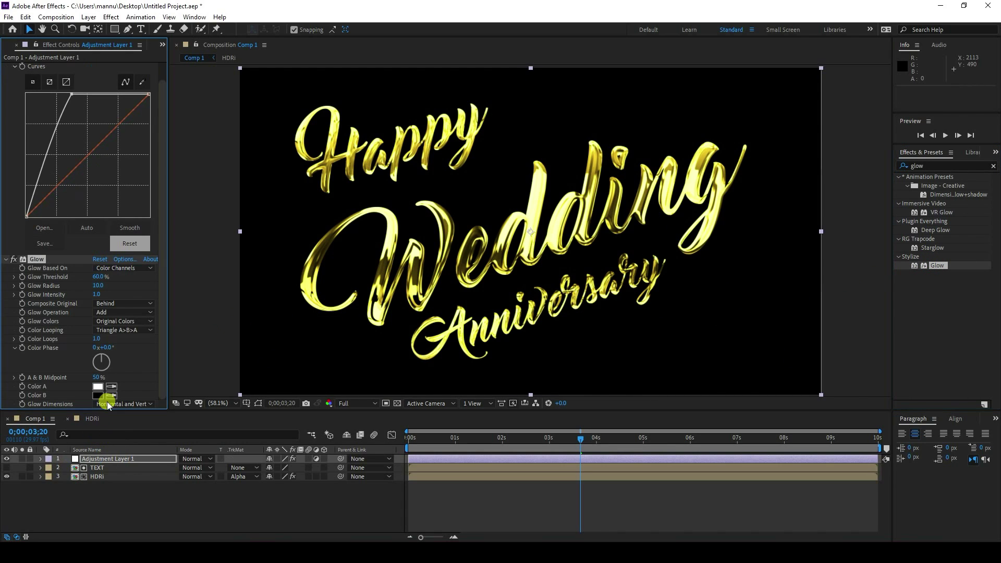
pyautogui.click(101, 286)
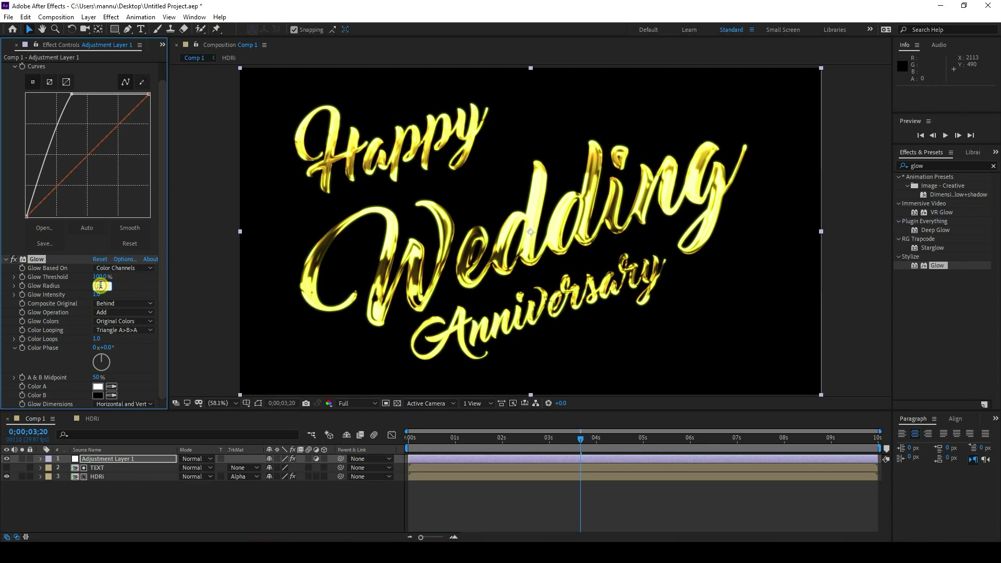
pyautogui.write('100')
pyautogui.press('Return')
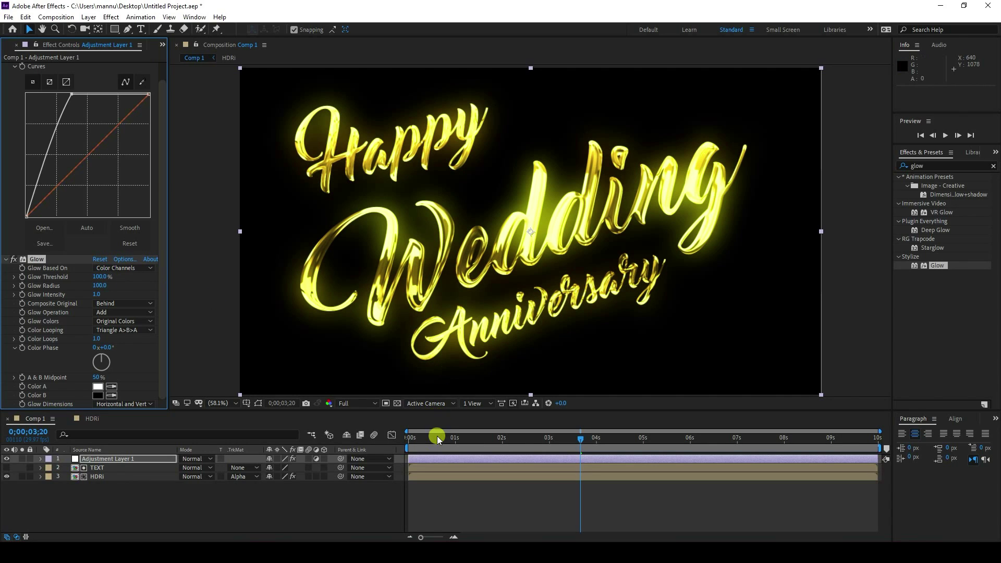
pyautogui.moveTo(429, 434); pyautogui.dragTo(253, 405)
pyautogui.press('space')
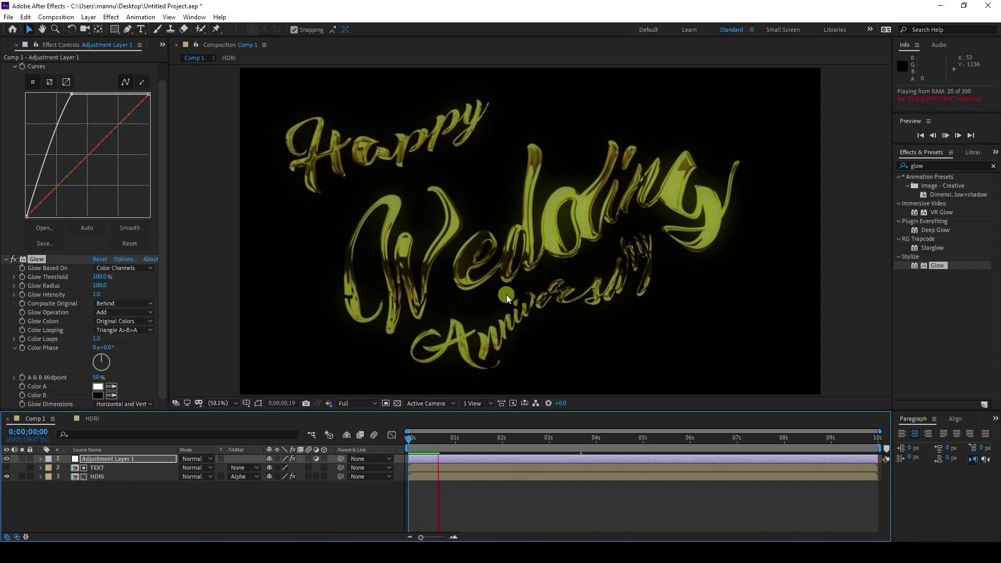
# Create a 1920x1080 solid named BG and move it below HDRi.
pyautogui.press('space')
pyautogui.rightClick(164, 510)
pyautogui.moveTo(203, 388)
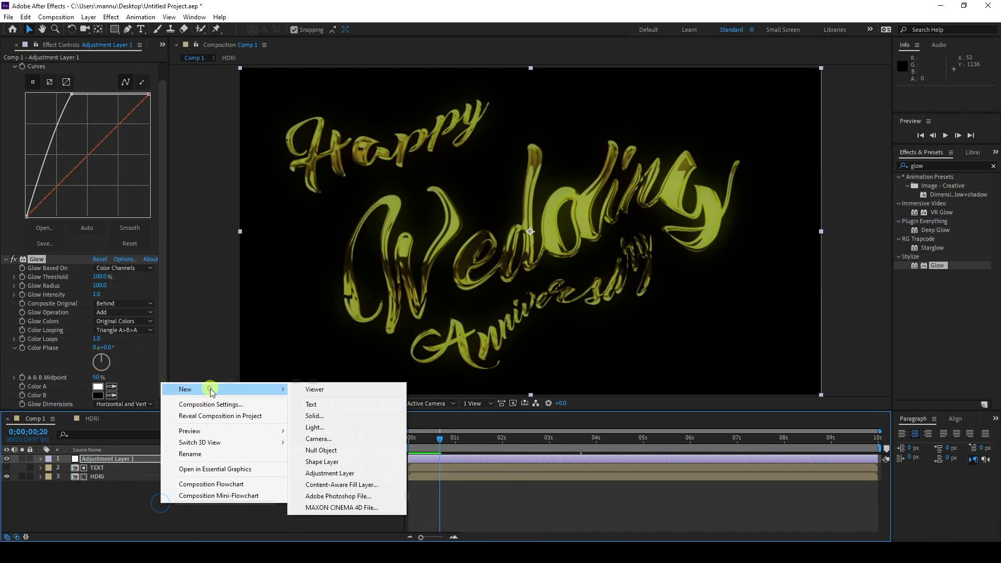
pyautogui.click(322, 419)
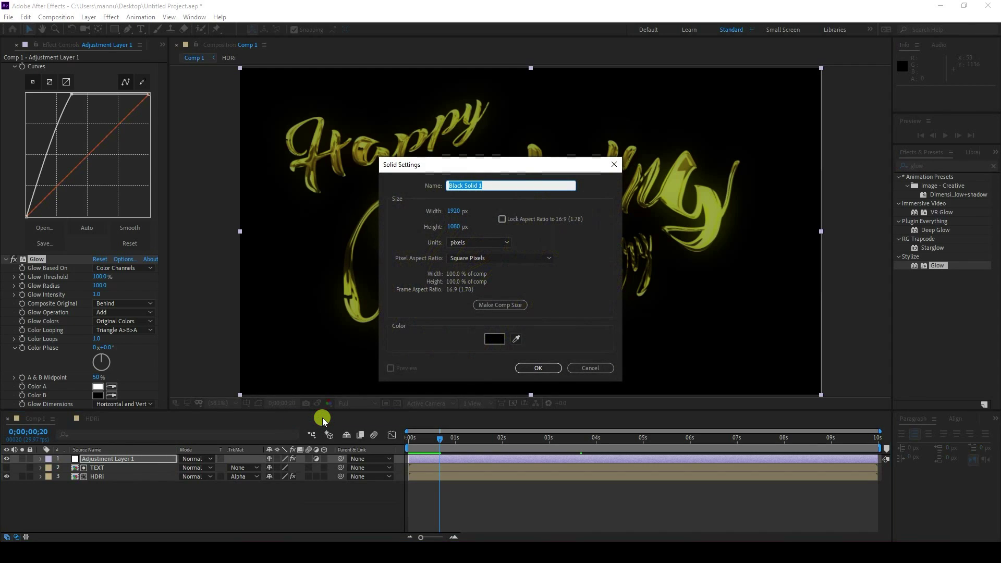
pyautogui.write('BG')
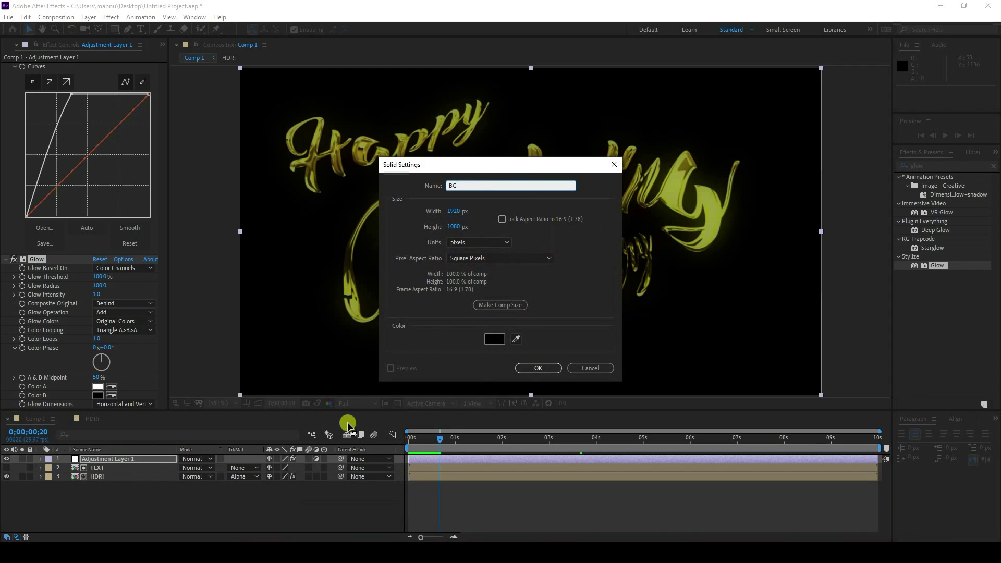
pyautogui.click(527, 369)
pyautogui.moveTo(102, 459); pyautogui.dragTo(113, 520)
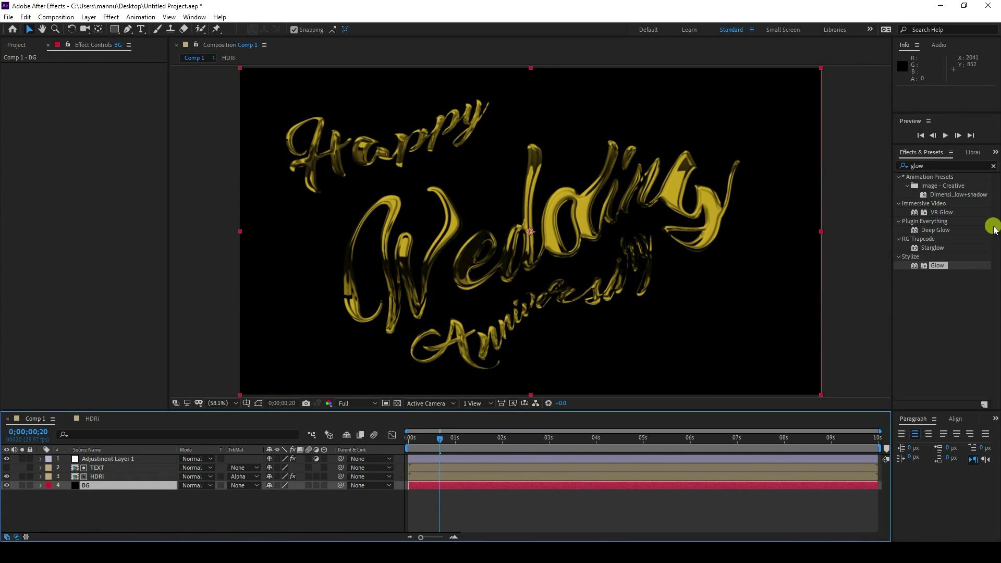
pyautogui.click(993, 167)
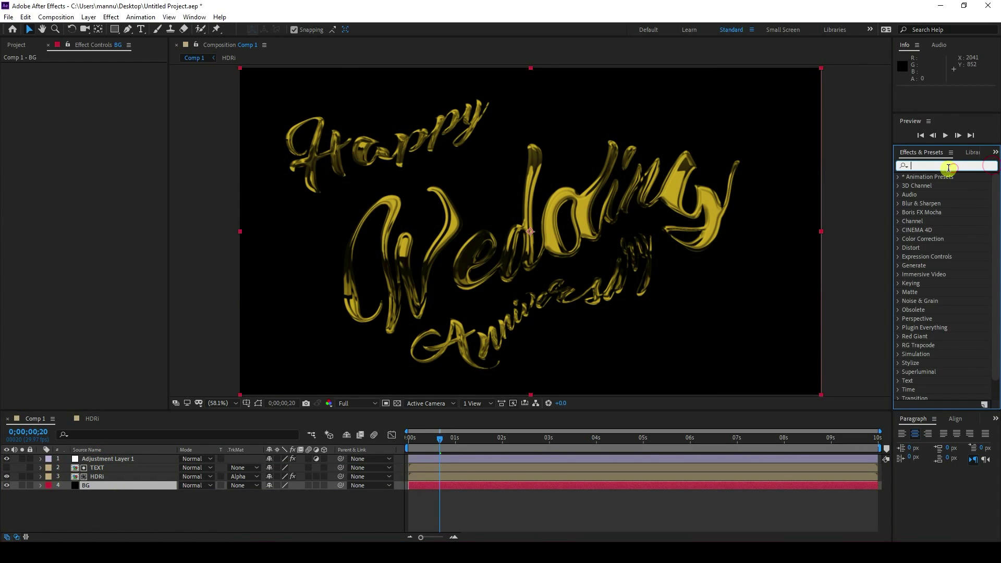
pyautogui.click(947, 166)
# Apply Gradient Ramp to the BG layer with a dark red end colour.
pyautogui.write('ramp')
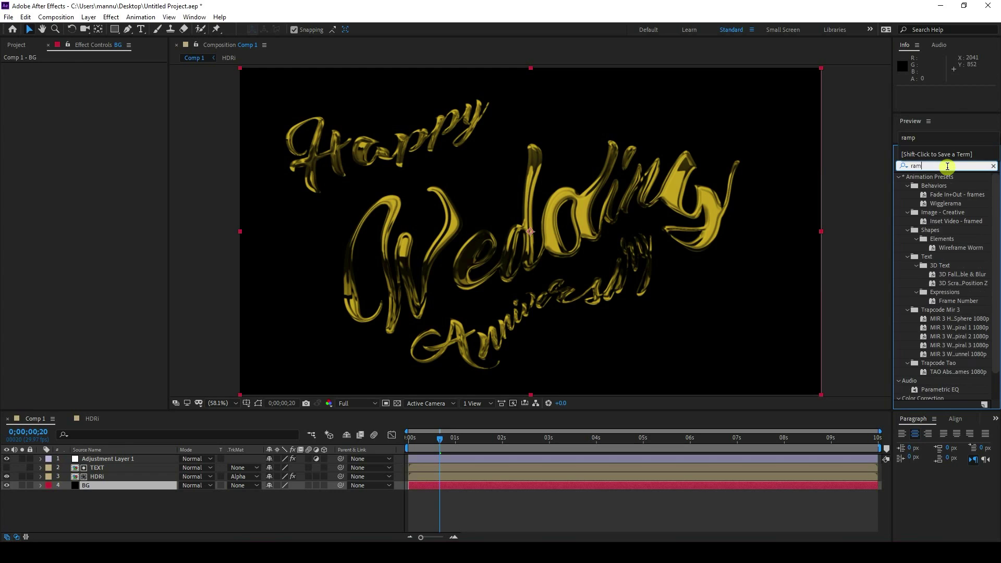
pyautogui.moveTo(962, 192); pyautogui.dragTo(102, 491)
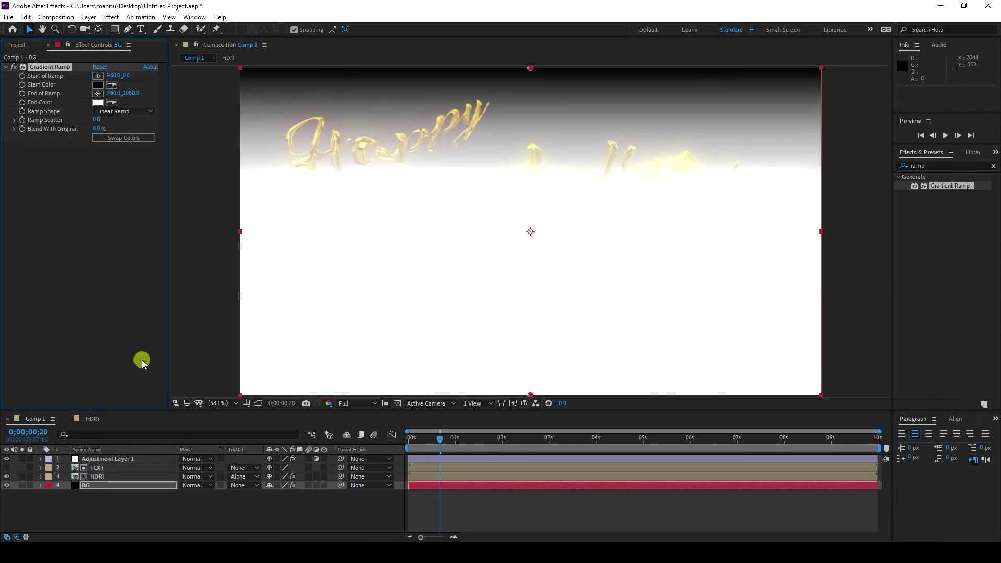
pyautogui.click(99, 102)
pyautogui.click(271, 264)
pyautogui.click(292, 291)
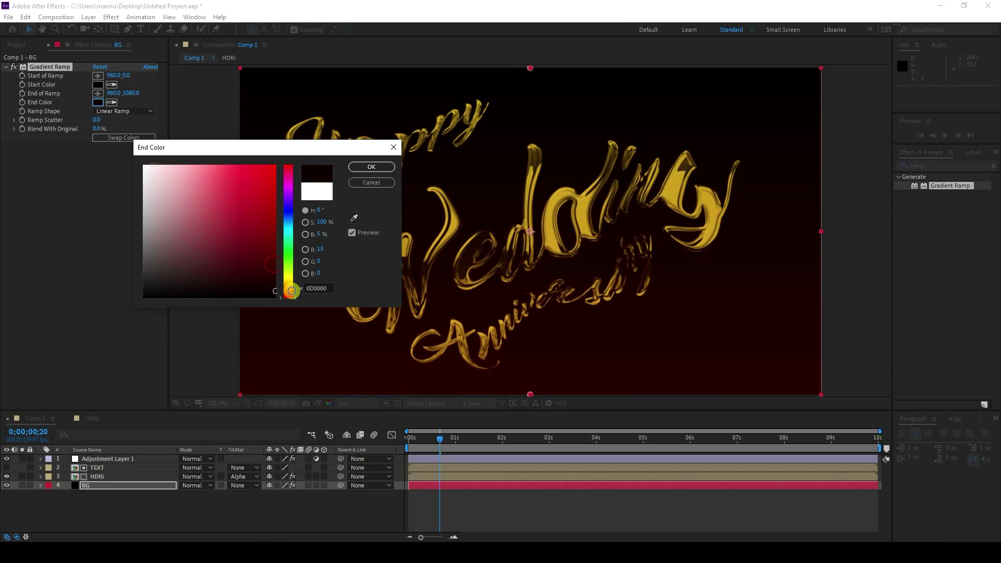
pyautogui.click(374, 172)
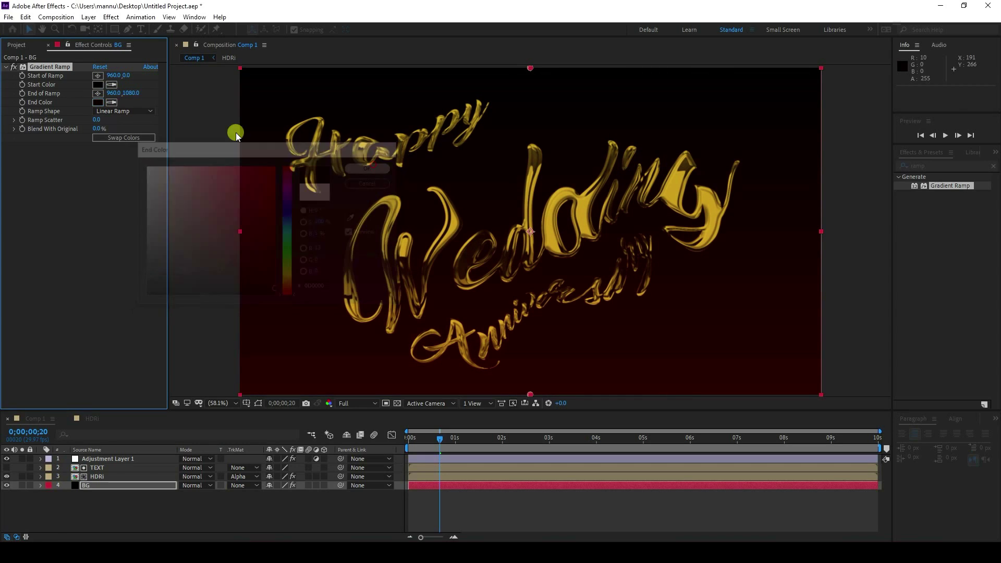
# Set the ramp's start colour to dark red and its shape to Radial Ramp.
pyautogui.click(99, 85)
pyautogui.moveTo(265, 268); pyautogui.dragTo(291, 278)
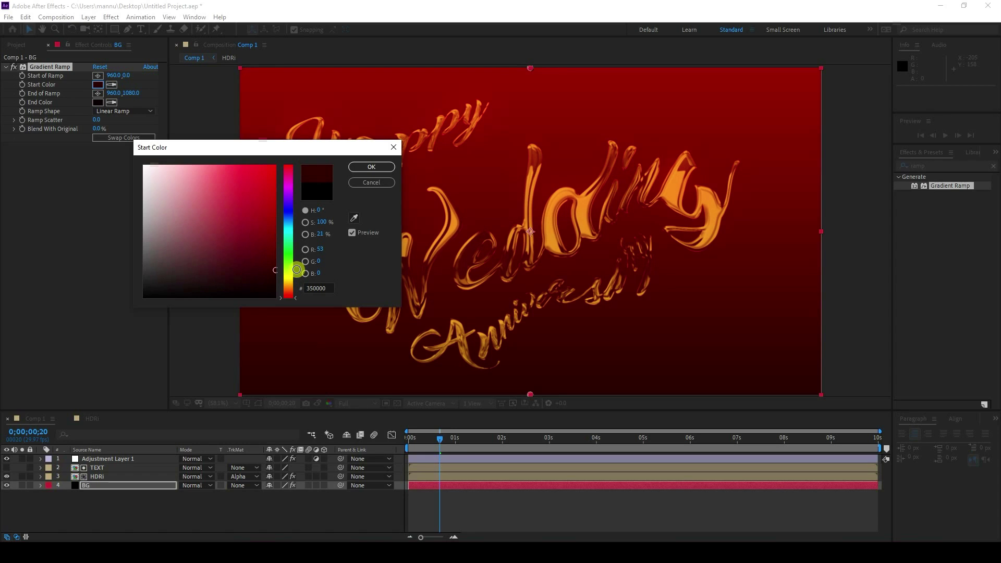
pyautogui.click(372, 167)
pyautogui.click(124, 111)
pyautogui.click(127, 134)
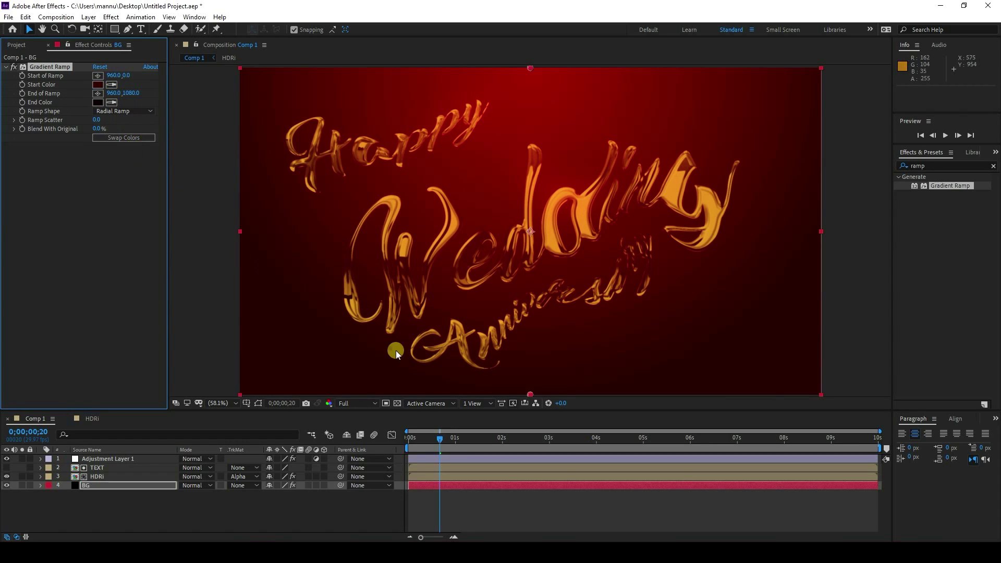
# Change the end colour to near-black 020000 and view the comp at 50%.
pyautogui.click(100, 103)
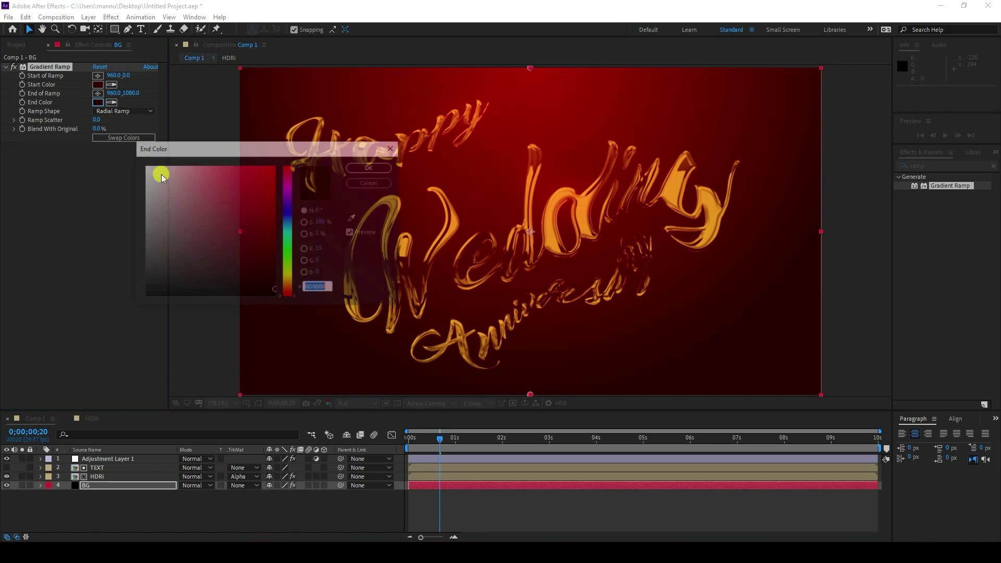
pyautogui.moveTo(287, 287)
pyautogui.mouseDown()
pyautogui.moveTo(280, 292)
pyautogui.moveTo(291, 301)
pyautogui.mouseUp()
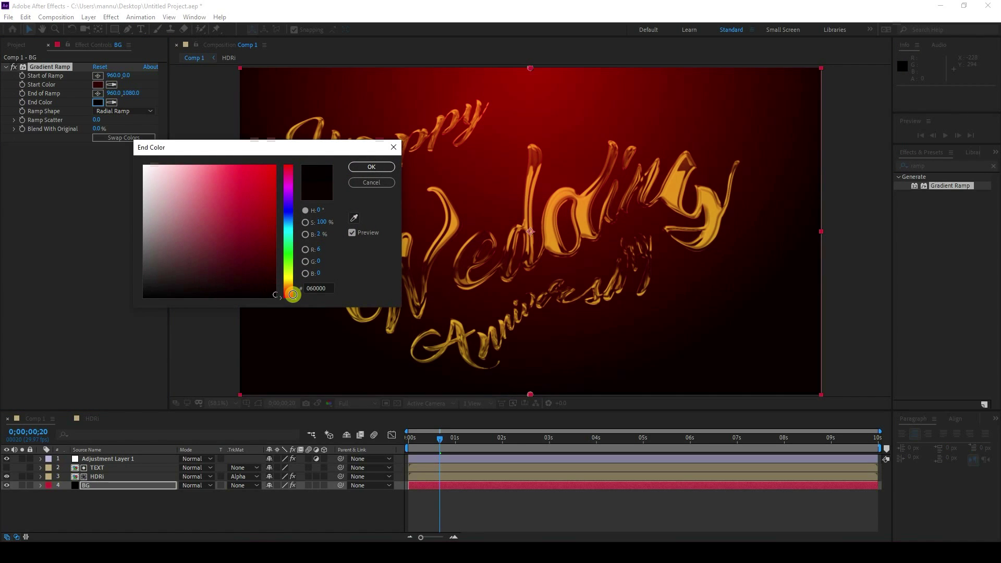
pyautogui.click(372, 167)
pyautogui.press(',')
pyautogui.click(564, 437)
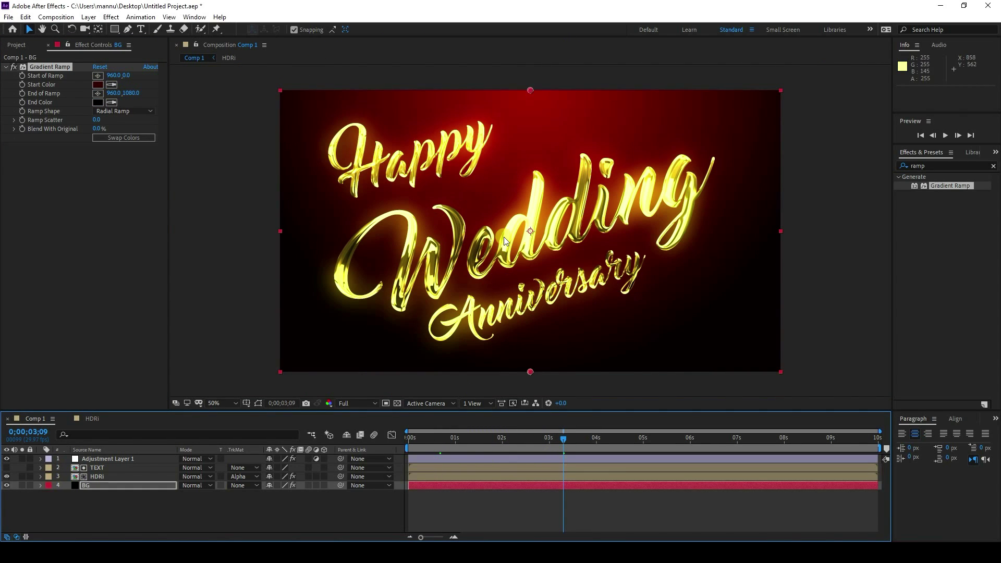
# Add Starts.mov from the Project panel to the timeline just below HDRi.
pyautogui.press('/')
pyautogui.hotkey('shift', '/')
pyautogui.click(17, 45)
pyautogui.click(30, 180)
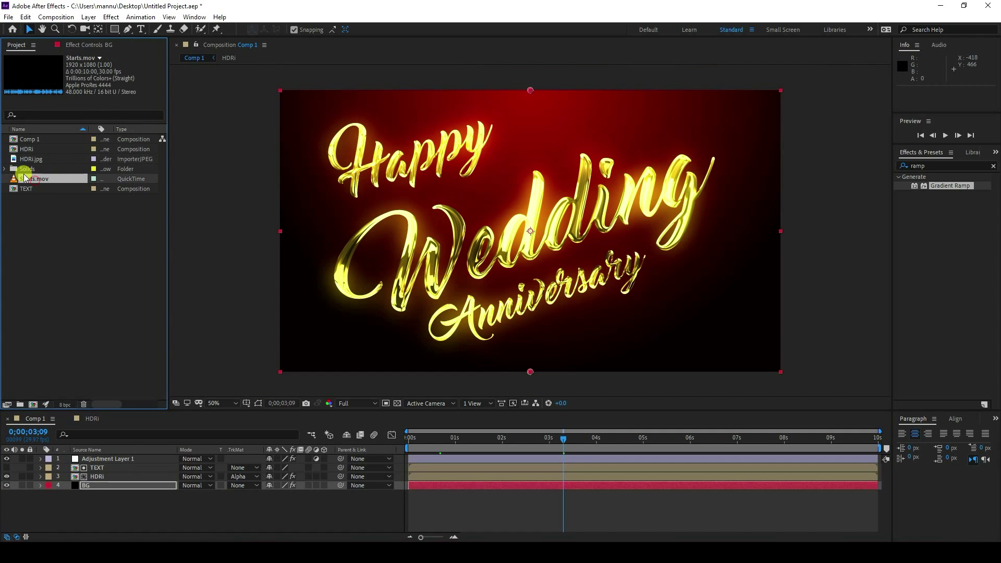
pyautogui.moveTo(43, 179); pyautogui.dragTo(116, 485)
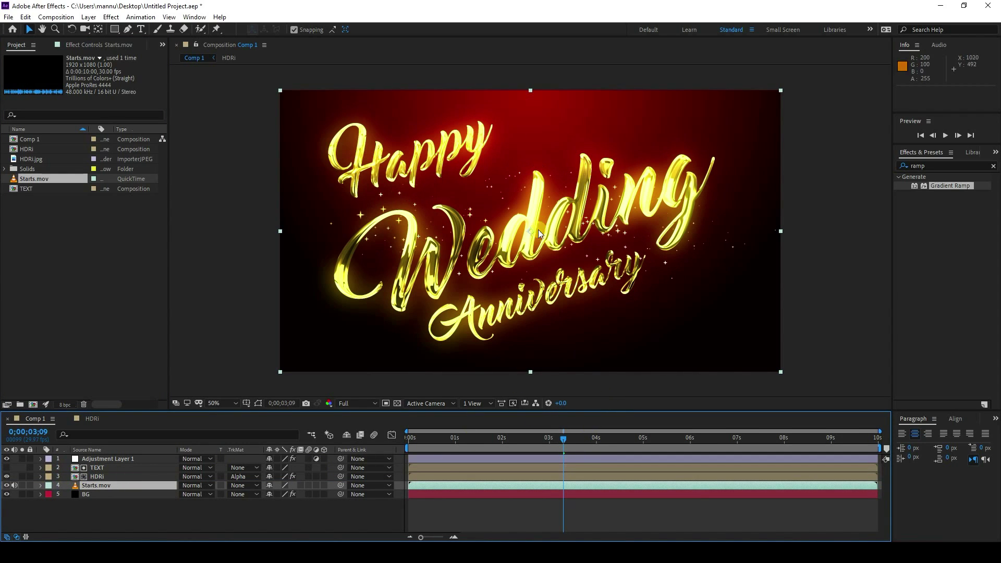
# Inspect the sparkles across the 'Happy Wedding Anniversary' lettering at 100% magnification.
pyautogui.press('/')
pyautogui.moveTo(384, 145); pyautogui.dragTo(256, 11)
pyautogui.moveTo(561, 178); pyautogui.dragTo(610, 169)
pyautogui.moveTo(472, 436); pyautogui.dragTo(336, 450)
pyautogui.click(219, 403)
# Keyframe the Starts.mov Opacity at 0% at the start of the composition.
pyautogui.click(233, 225)
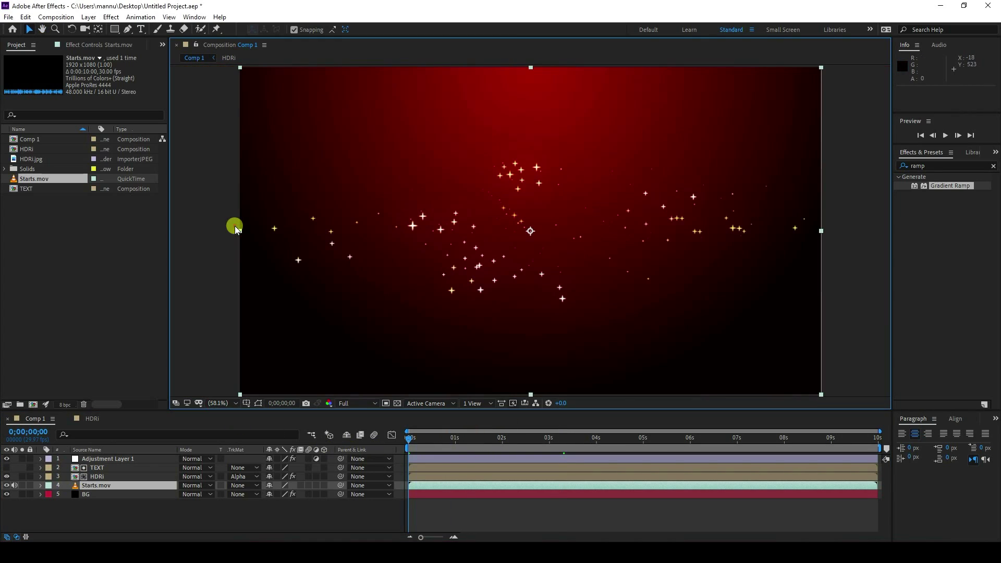
pyautogui.click(95, 486)
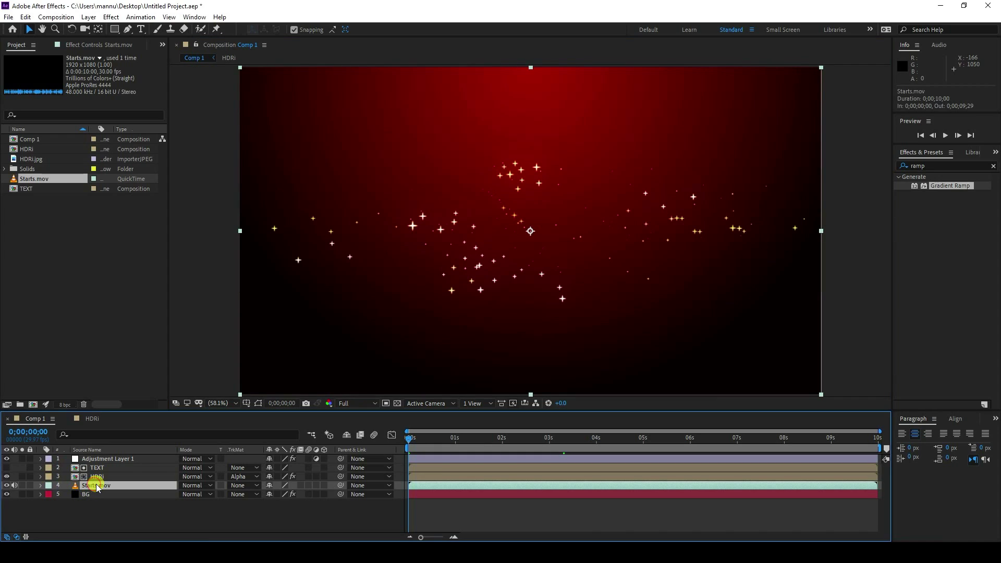
pyautogui.press('t')
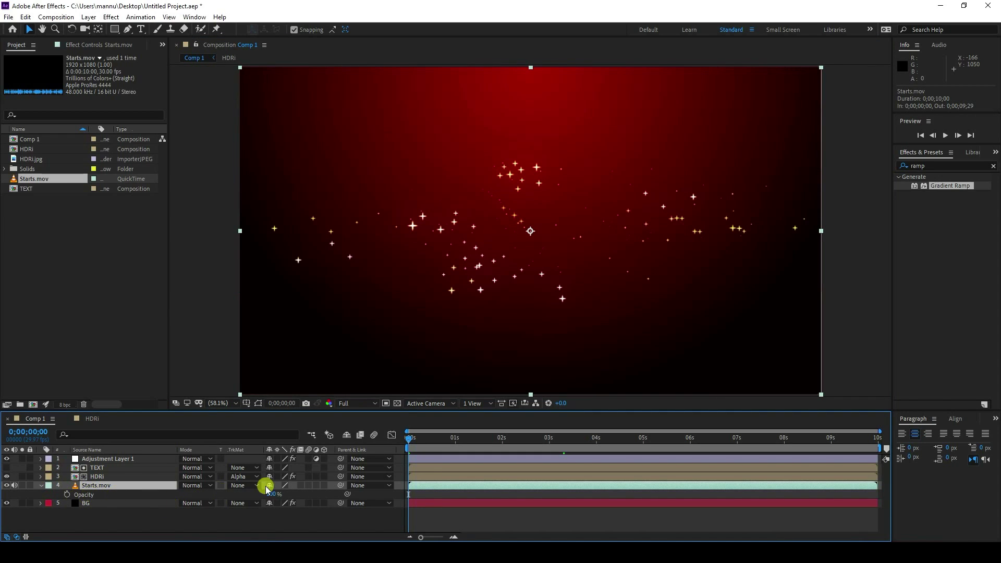
pyautogui.moveTo(271, 494); pyautogui.dragTo(89, 501)
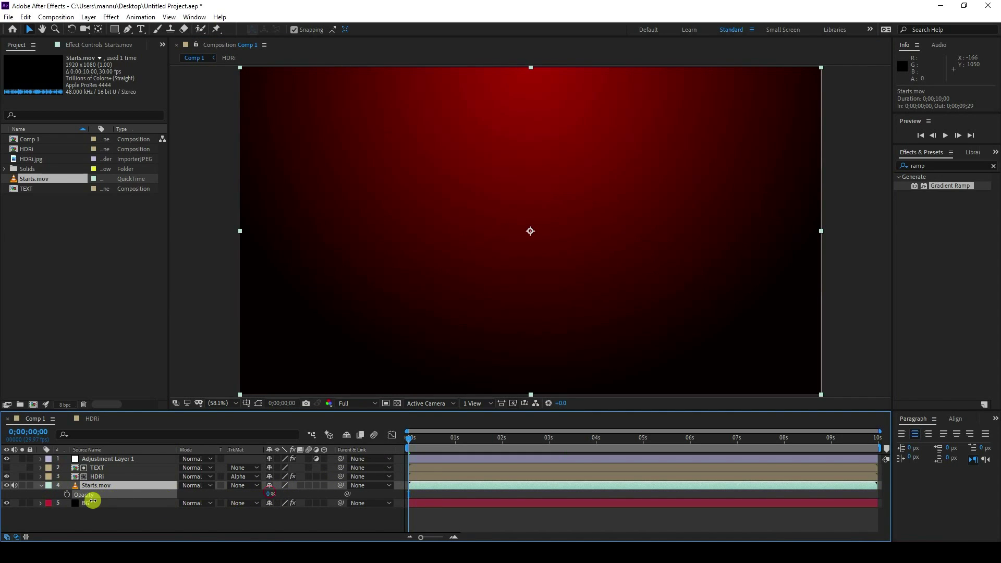
pyautogui.click(67, 494)
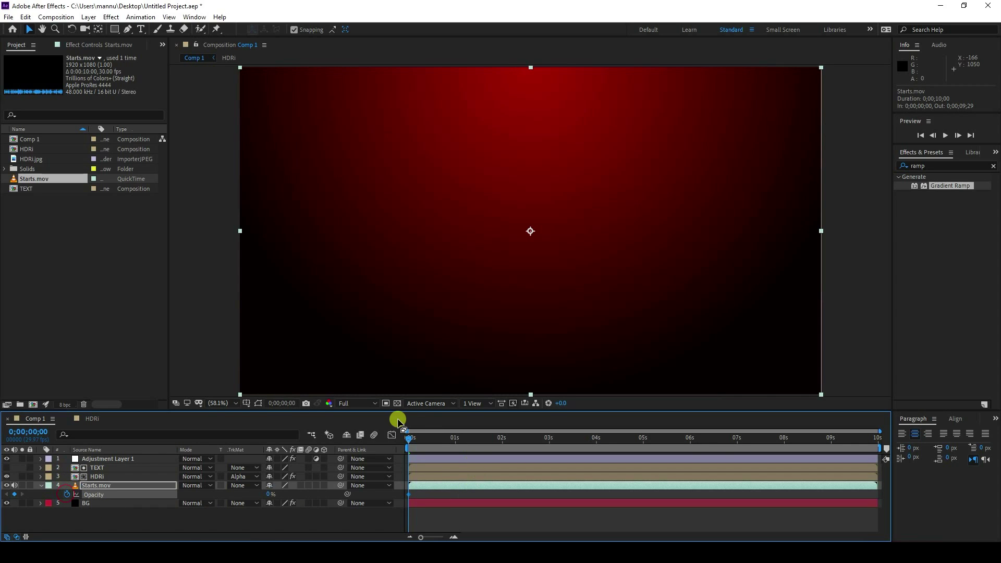
# Add Starts.mov Opacity keyframes of 100% at 2s and 8s, and 0% at the end.
pyautogui.moveTo(408, 440); pyautogui.dragTo(433, 448)
pyautogui.moveTo(509, 455); pyautogui.dragTo(505, 455)
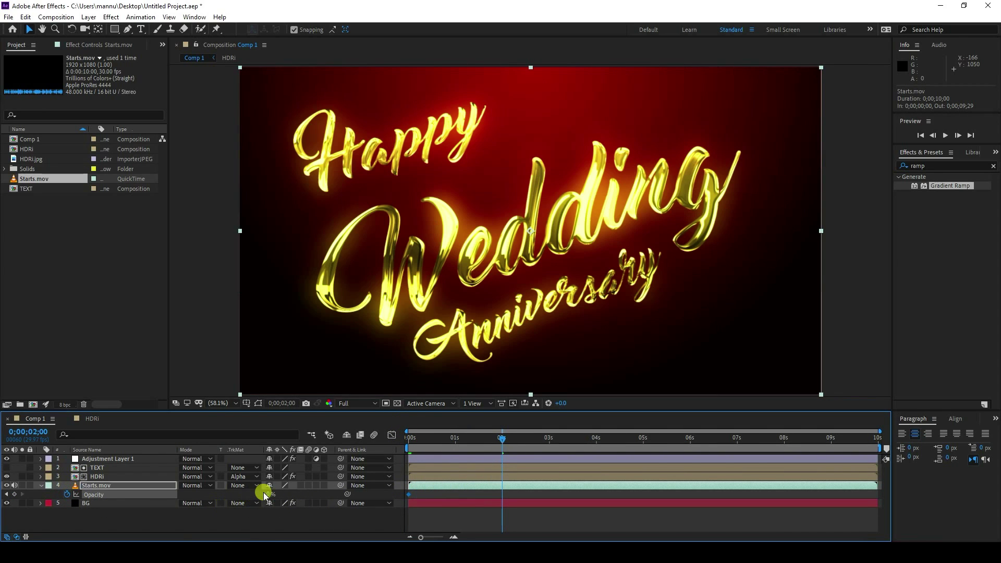
pyautogui.moveTo(268, 495); pyautogui.dragTo(474, 471)
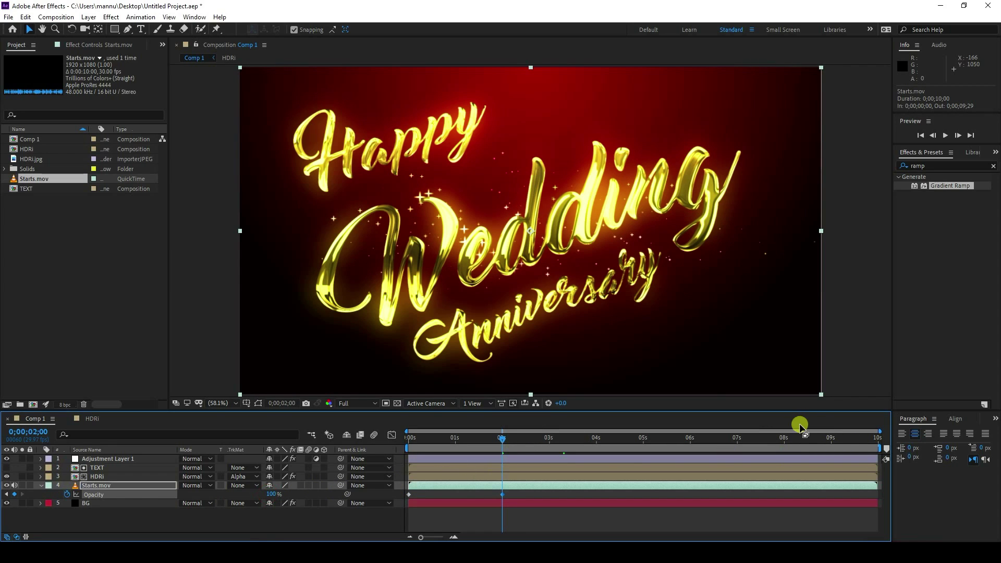
pyautogui.click(784, 440)
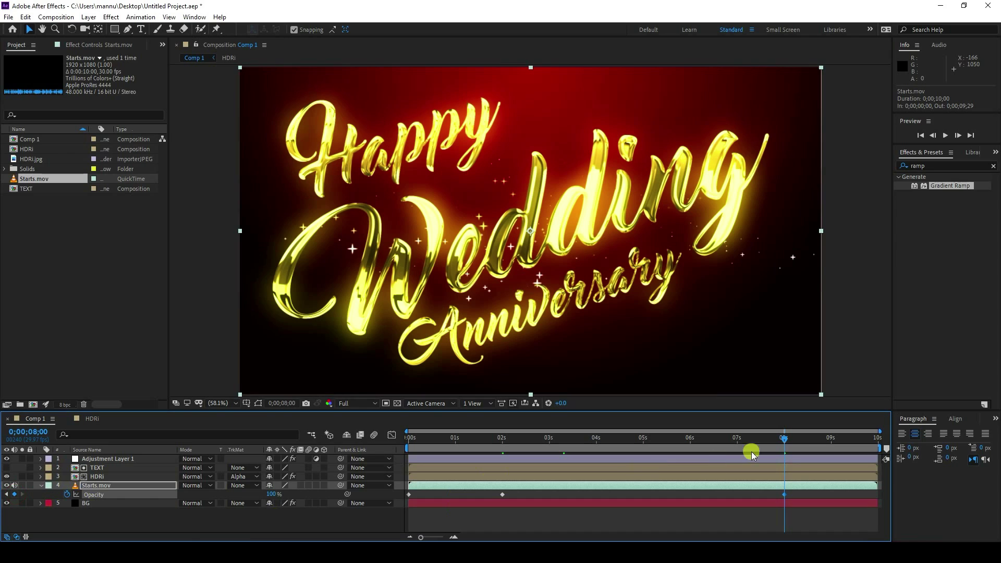
pyautogui.moveTo(791, 438); pyautogui.dragTo(926, 449)
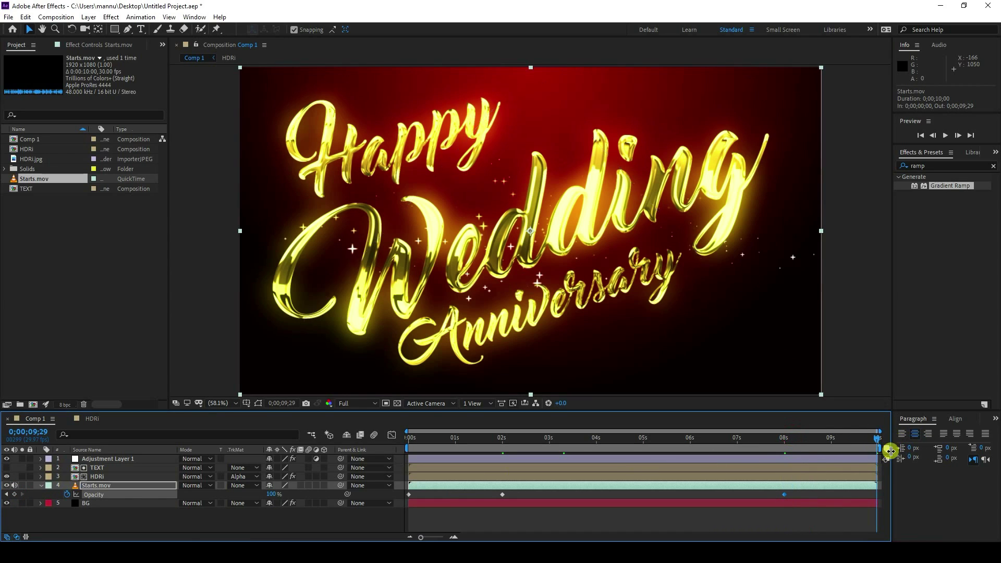
pyautogui.moveTo(269, 496); pyautogui.dragTo(134, 535)
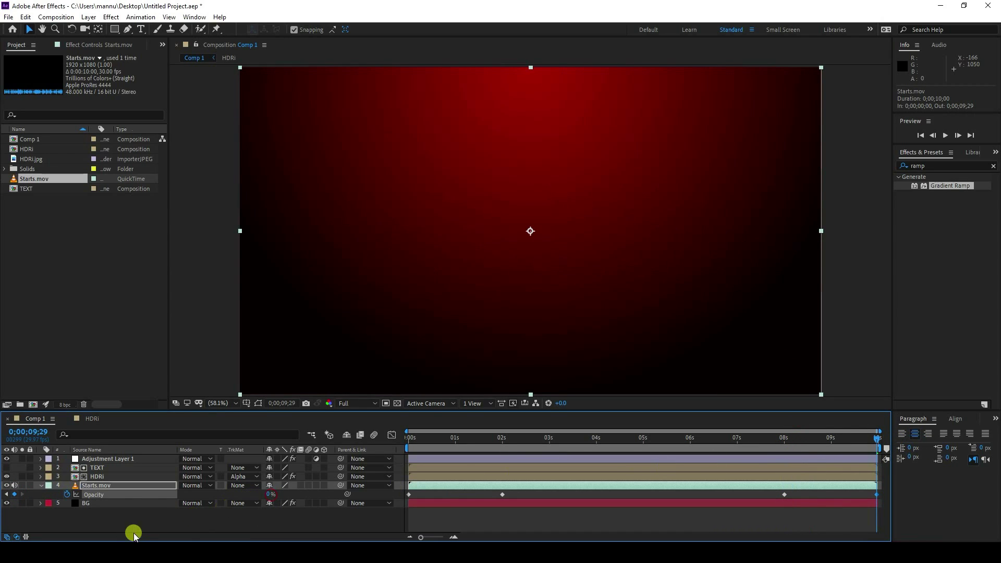
# Preview the sparkle fade-in and fade-out, and save the project.
pyautogui.moveTo(387, 525); pyautogui.dragTo(891, 470)
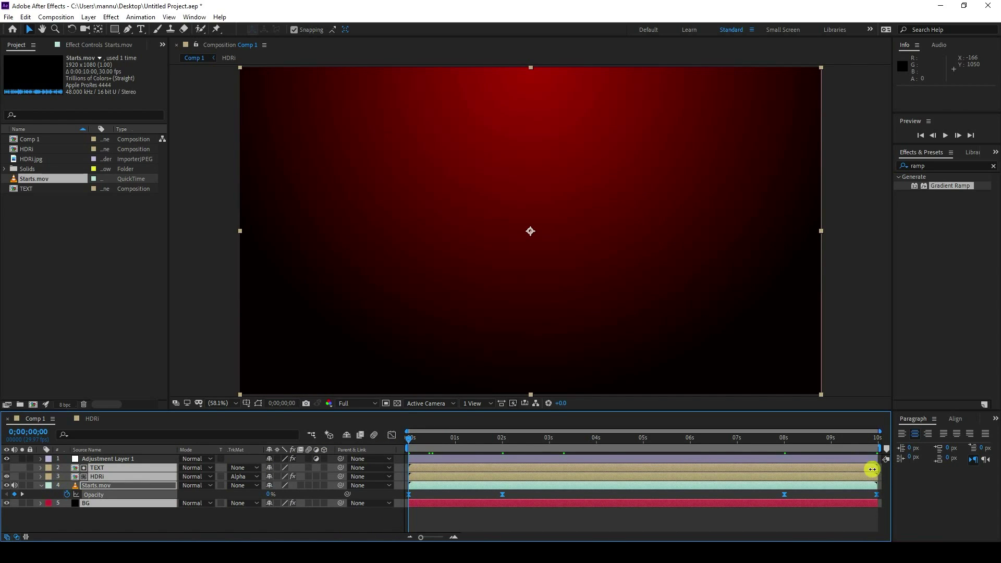
pyautogui.click(507, 525)
pyautogui.press('space')
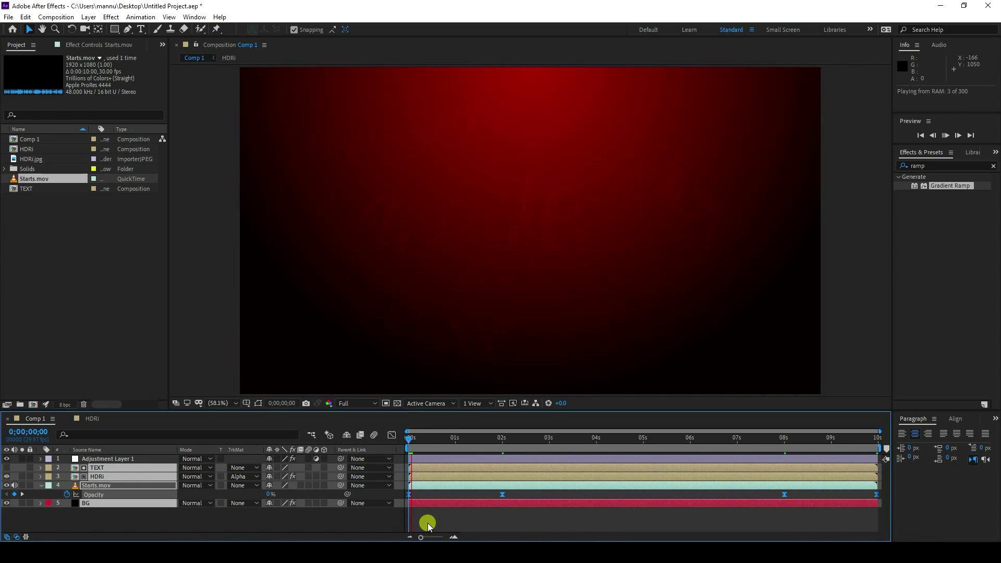
pyautogui.hotkey('ctrl', 's')
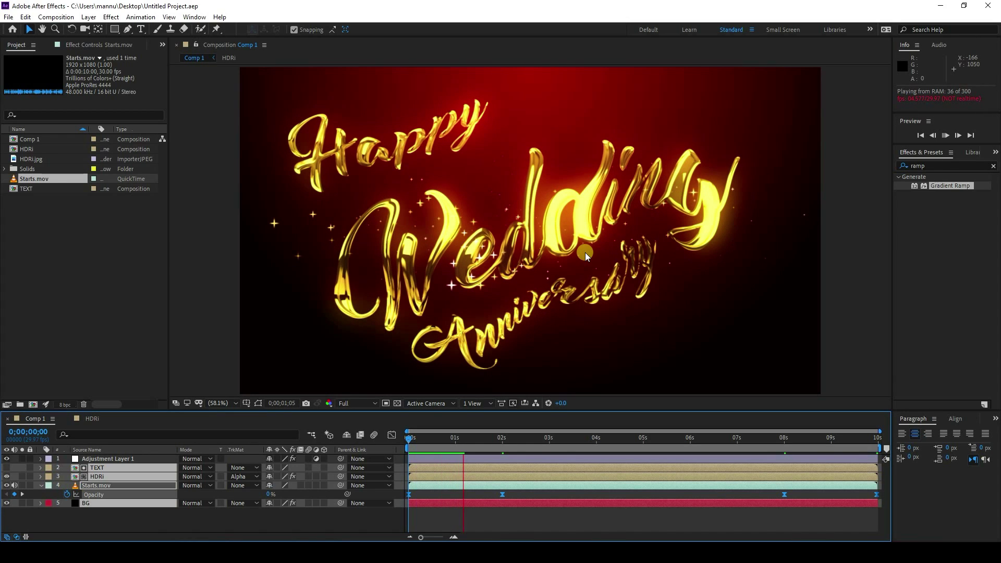
pyautogui.click(604, 437)
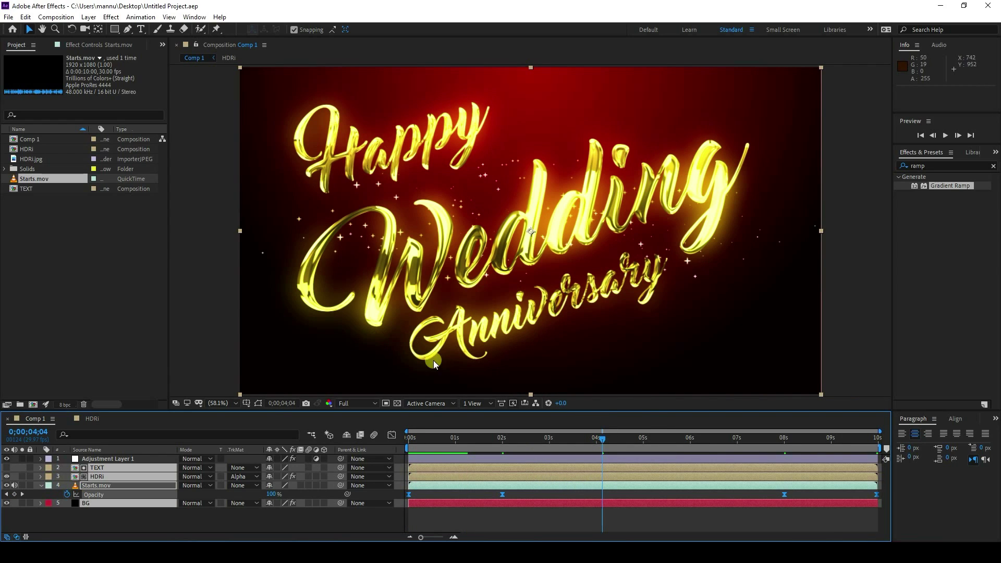
pyautogui.click(41, 486)
# Create a black solid named LIGHT and apply Video Copilot Optical Flares to it.
pyautogui.rightClick(113, 515)
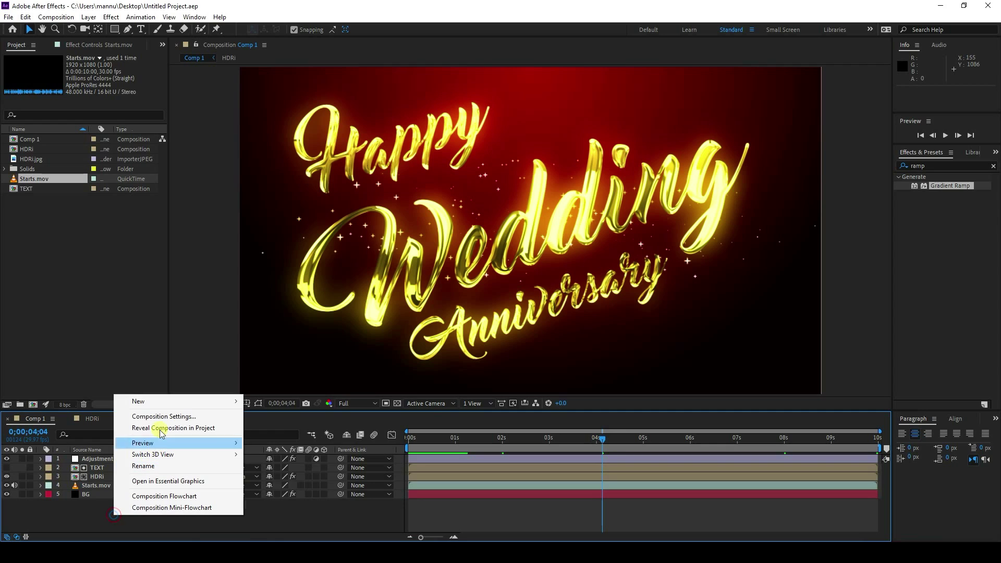
pyautogui.moveTo(173, 406)
pyautogui.click(293, 428)
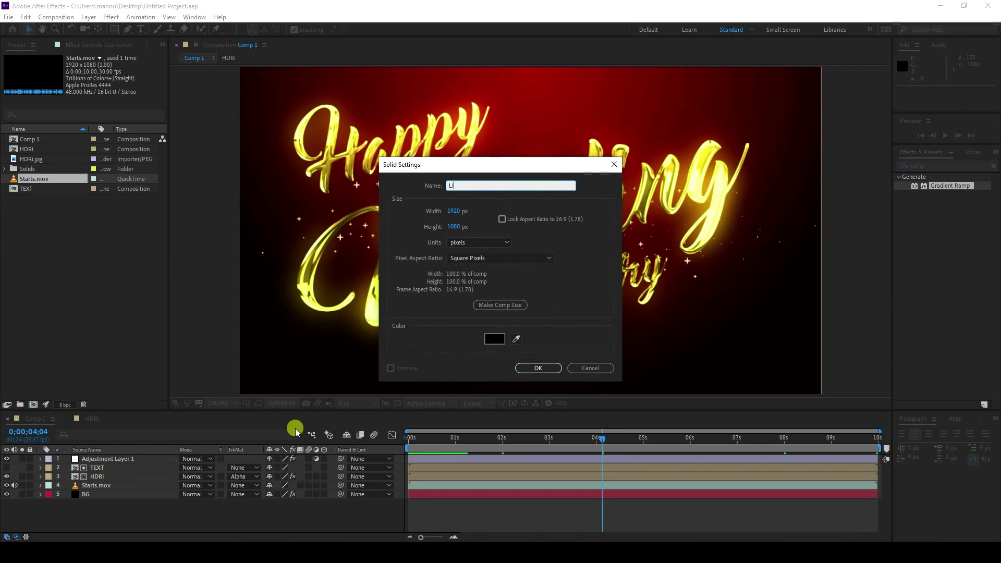
pyautogui.click(538, 368)
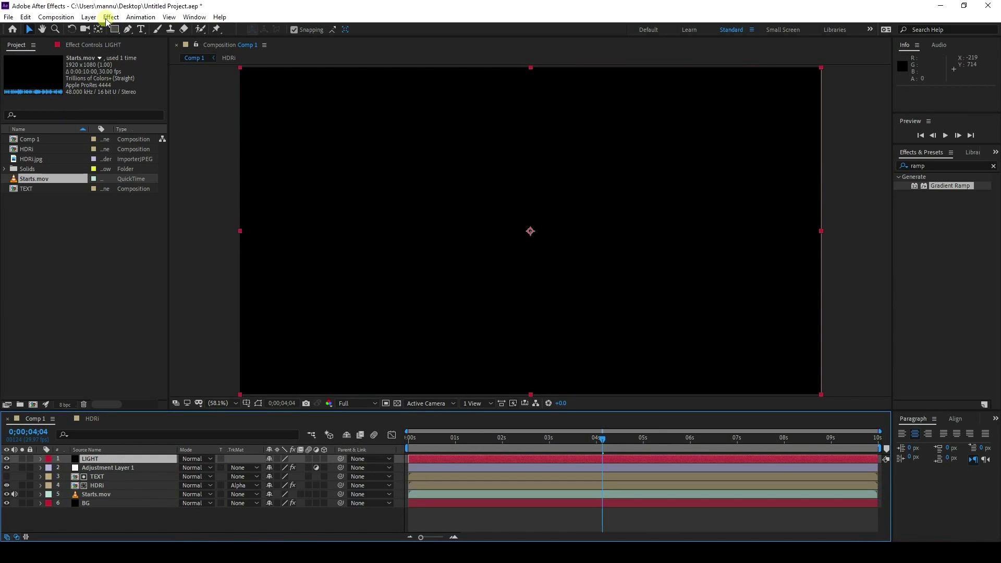
pyautogui.click(113, 19)
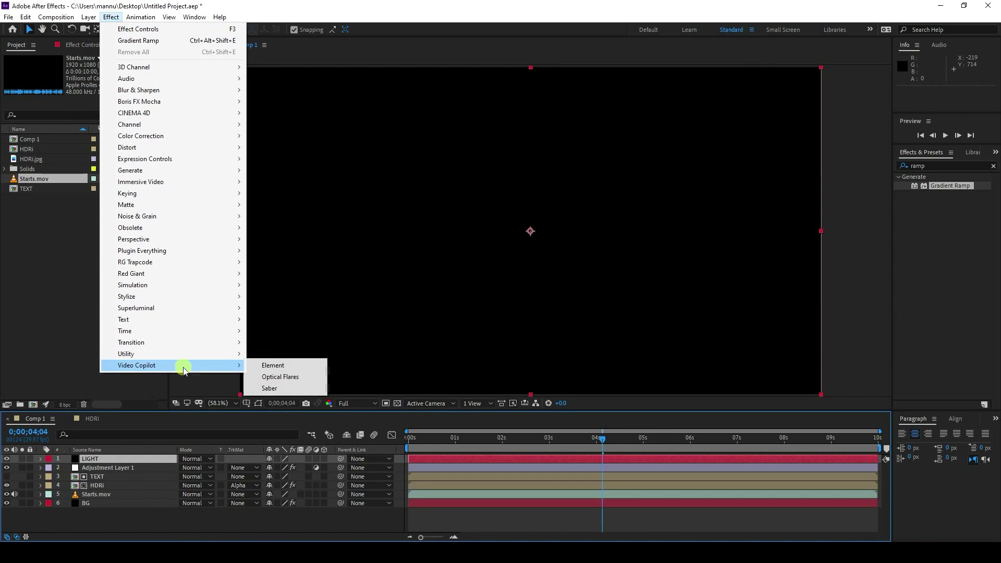
pyautogui.click(284, 378)
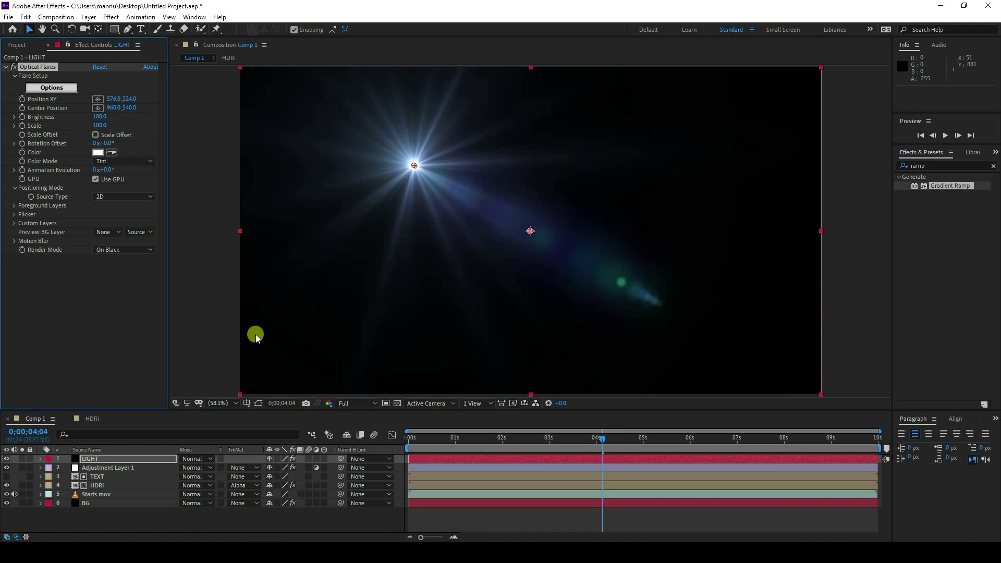
# Load the Antique Digital flare preset and place the flare at the bottom-right corner.
pyautogui.click(47, 88)
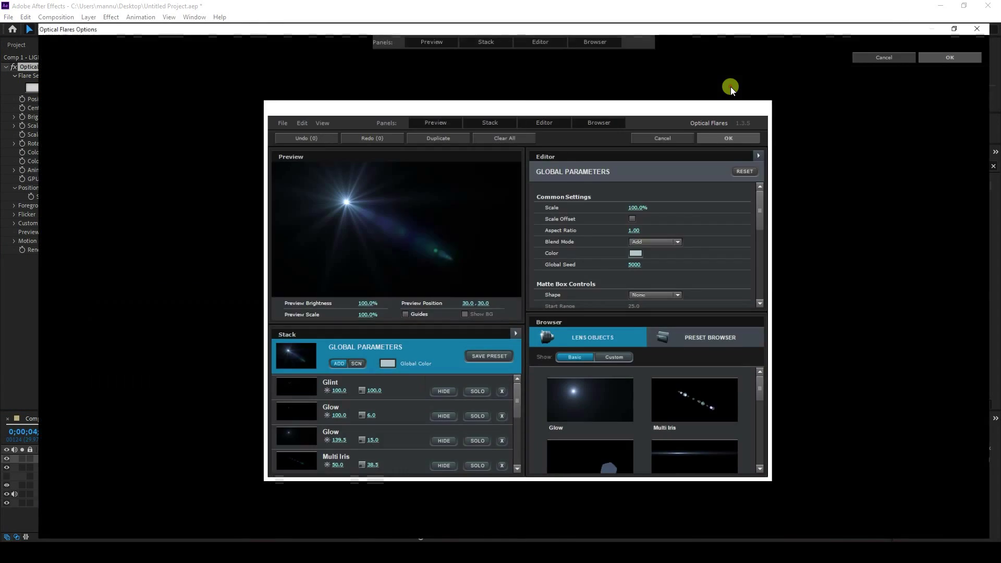
pyautogui.click(731, 88)
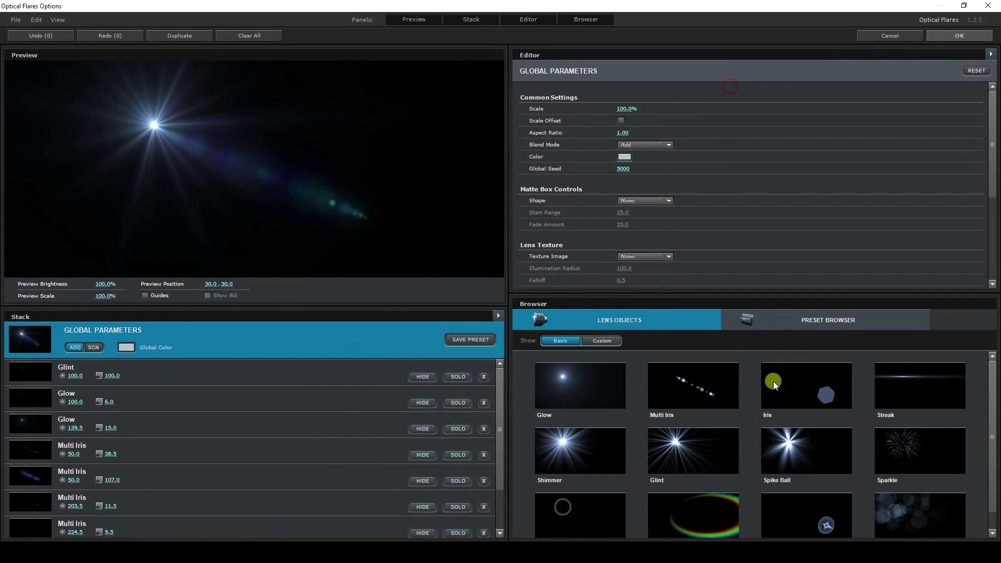
pyautogui.click(812, 324)
pyautogui.doubleClick(792, 464)
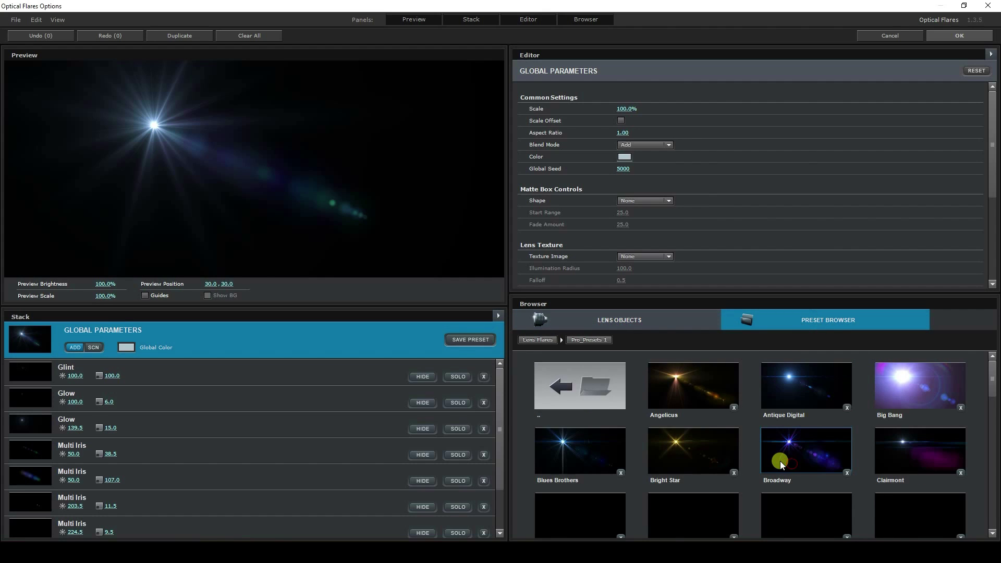
pyautogui.click(814, 395)
pyautogui.click(954, 38)
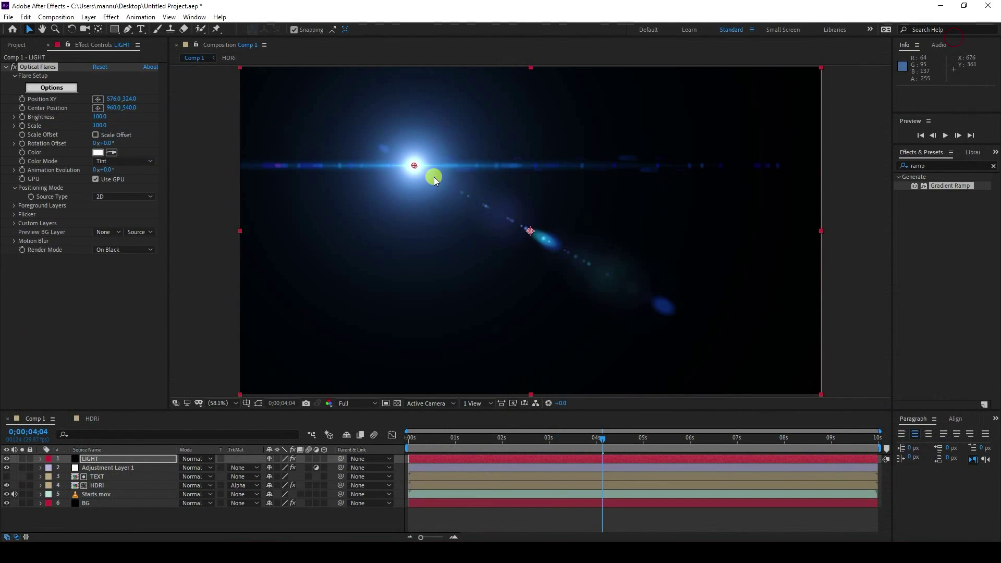
pyautogui.moveTo(415, 167); pyautogui.dragTo(828, 398)
pyautogui.press(',')
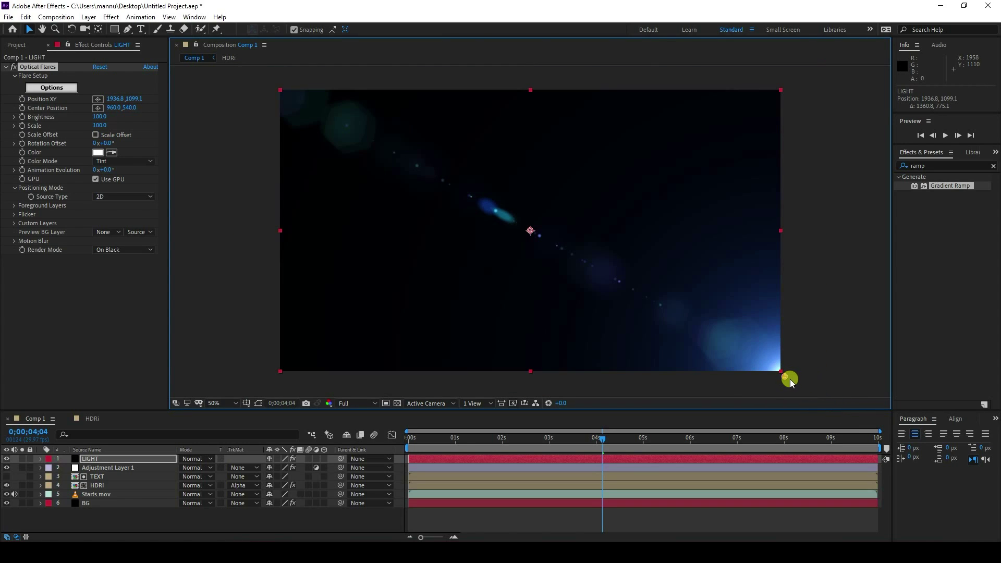
# Set LIGHT to Add mode, duplicate it, and move the copy's flare to the bottom-left corner.
pyautogui.click(190, 458)
pyautogui.click(228, 195)
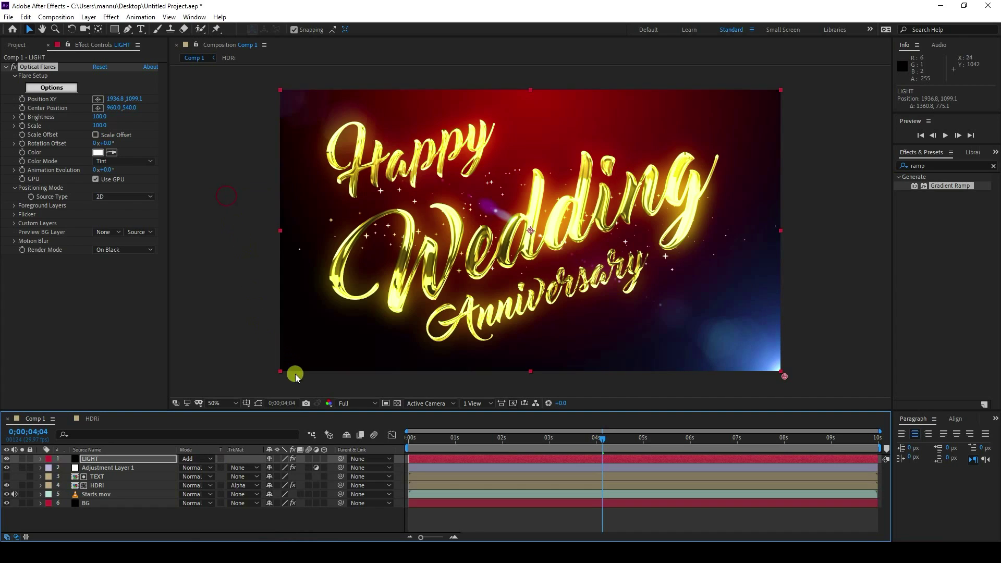
pyautogui.click(94, 460)
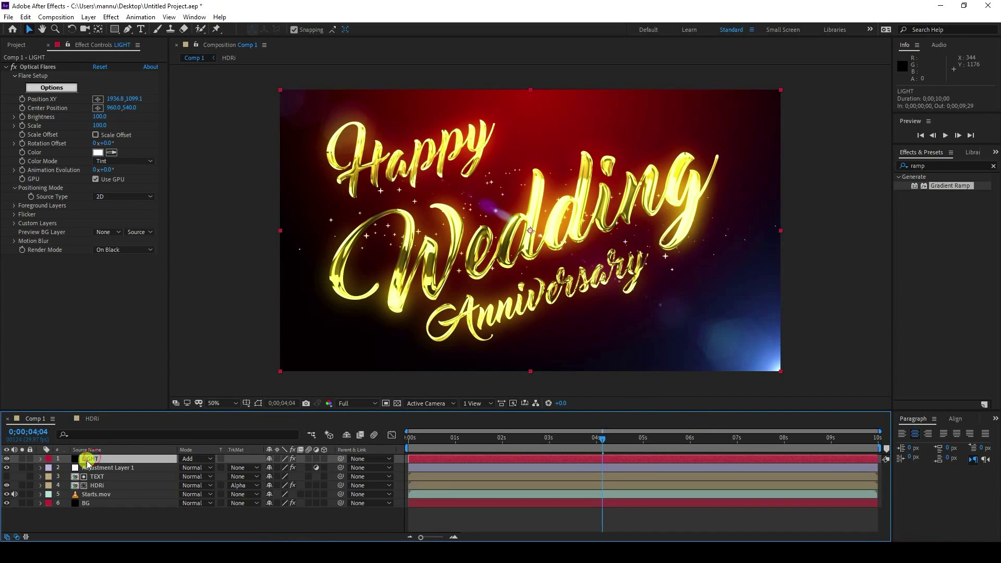
pyautogui.hotkey('ctrl', 'd')
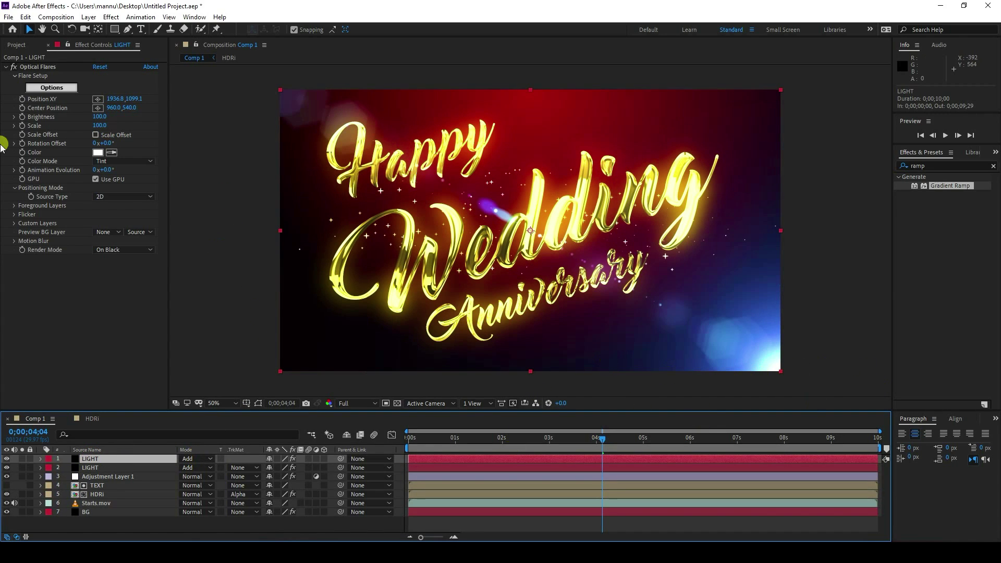
pyautogui.click(28, 68)
pyautogui.moveTo(785, 377); pyautogui.dragTo(275, 376)
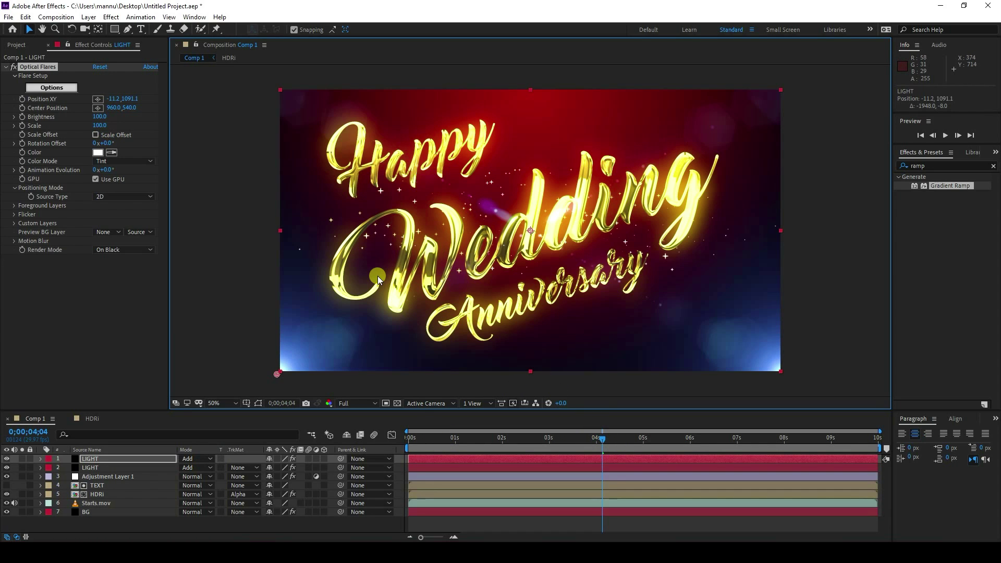
# Preview the animation from the start to check both corner flares.
pyautogui.press('`')
pyautogui.press('/')
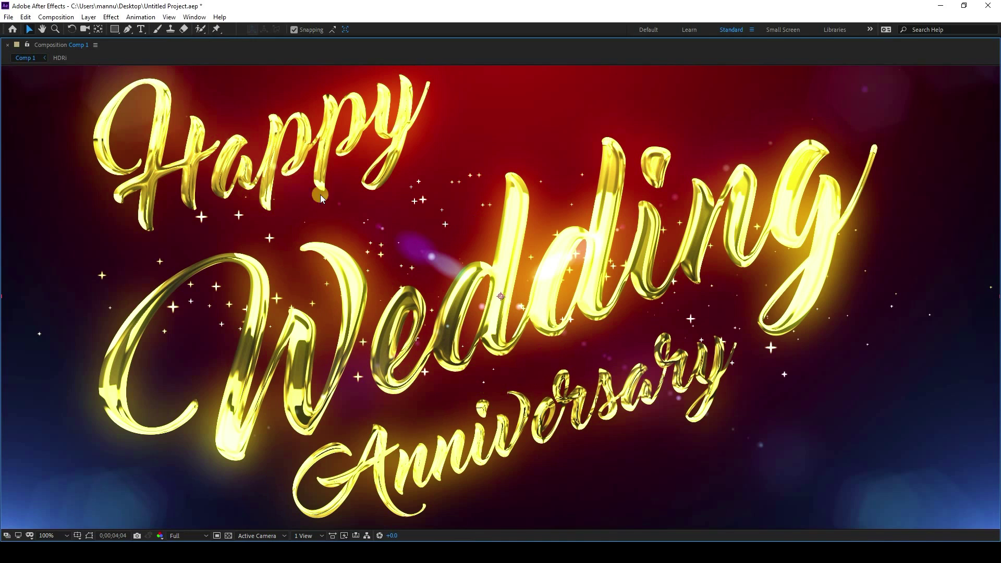
pyautogui.press('`')
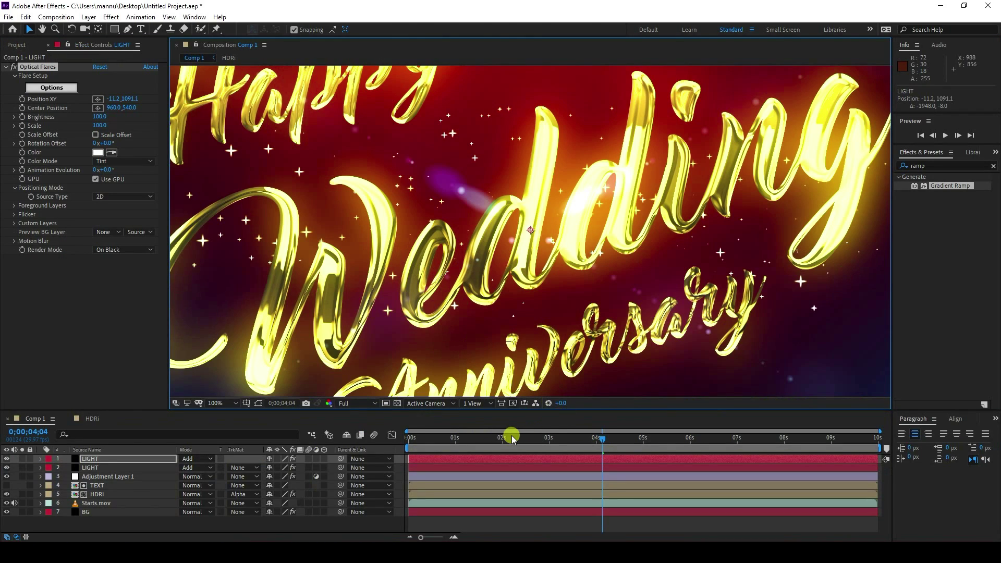
pyautogui.press('Home')
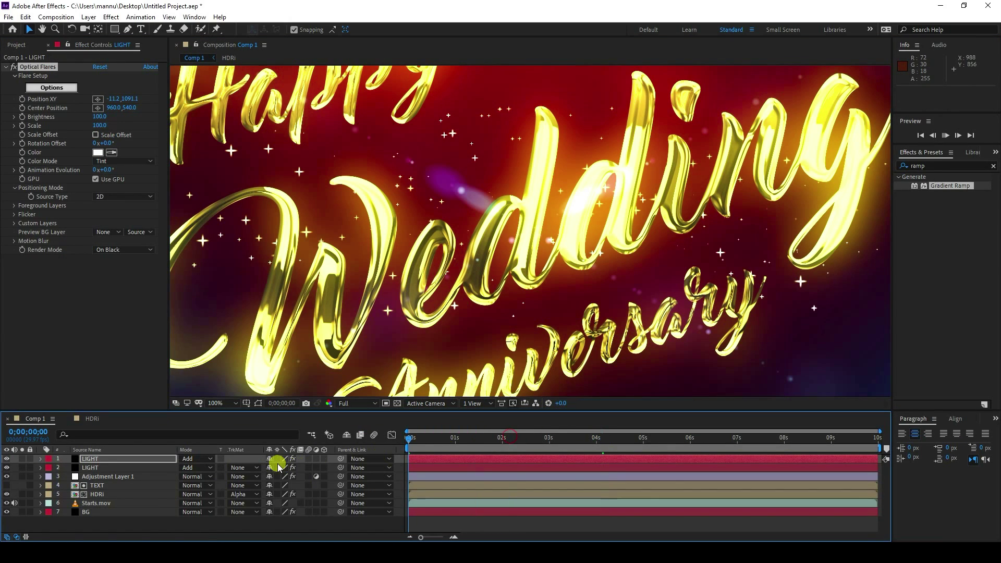
pyautogui.press('space')
pyautogui.hotkey('shift', '/')
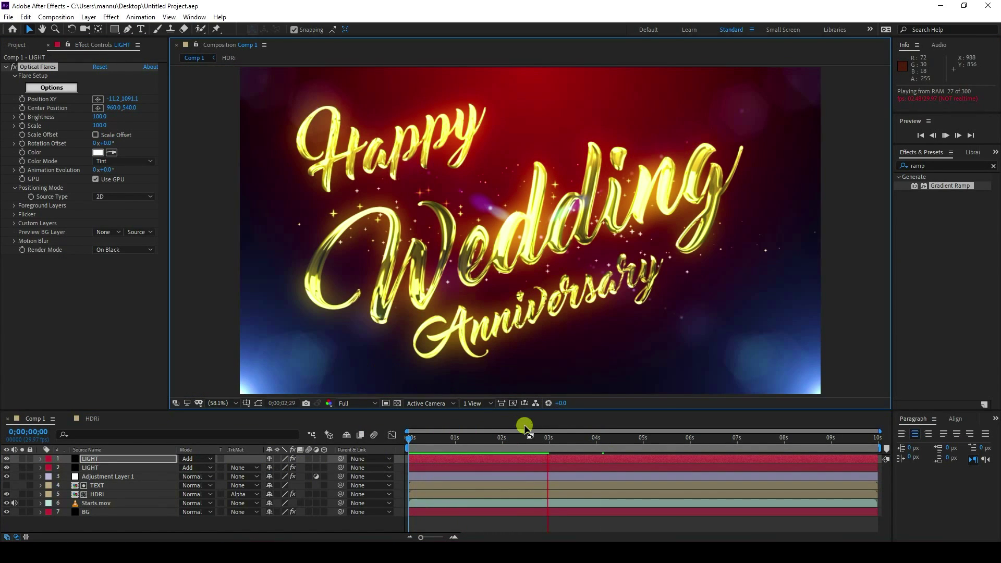